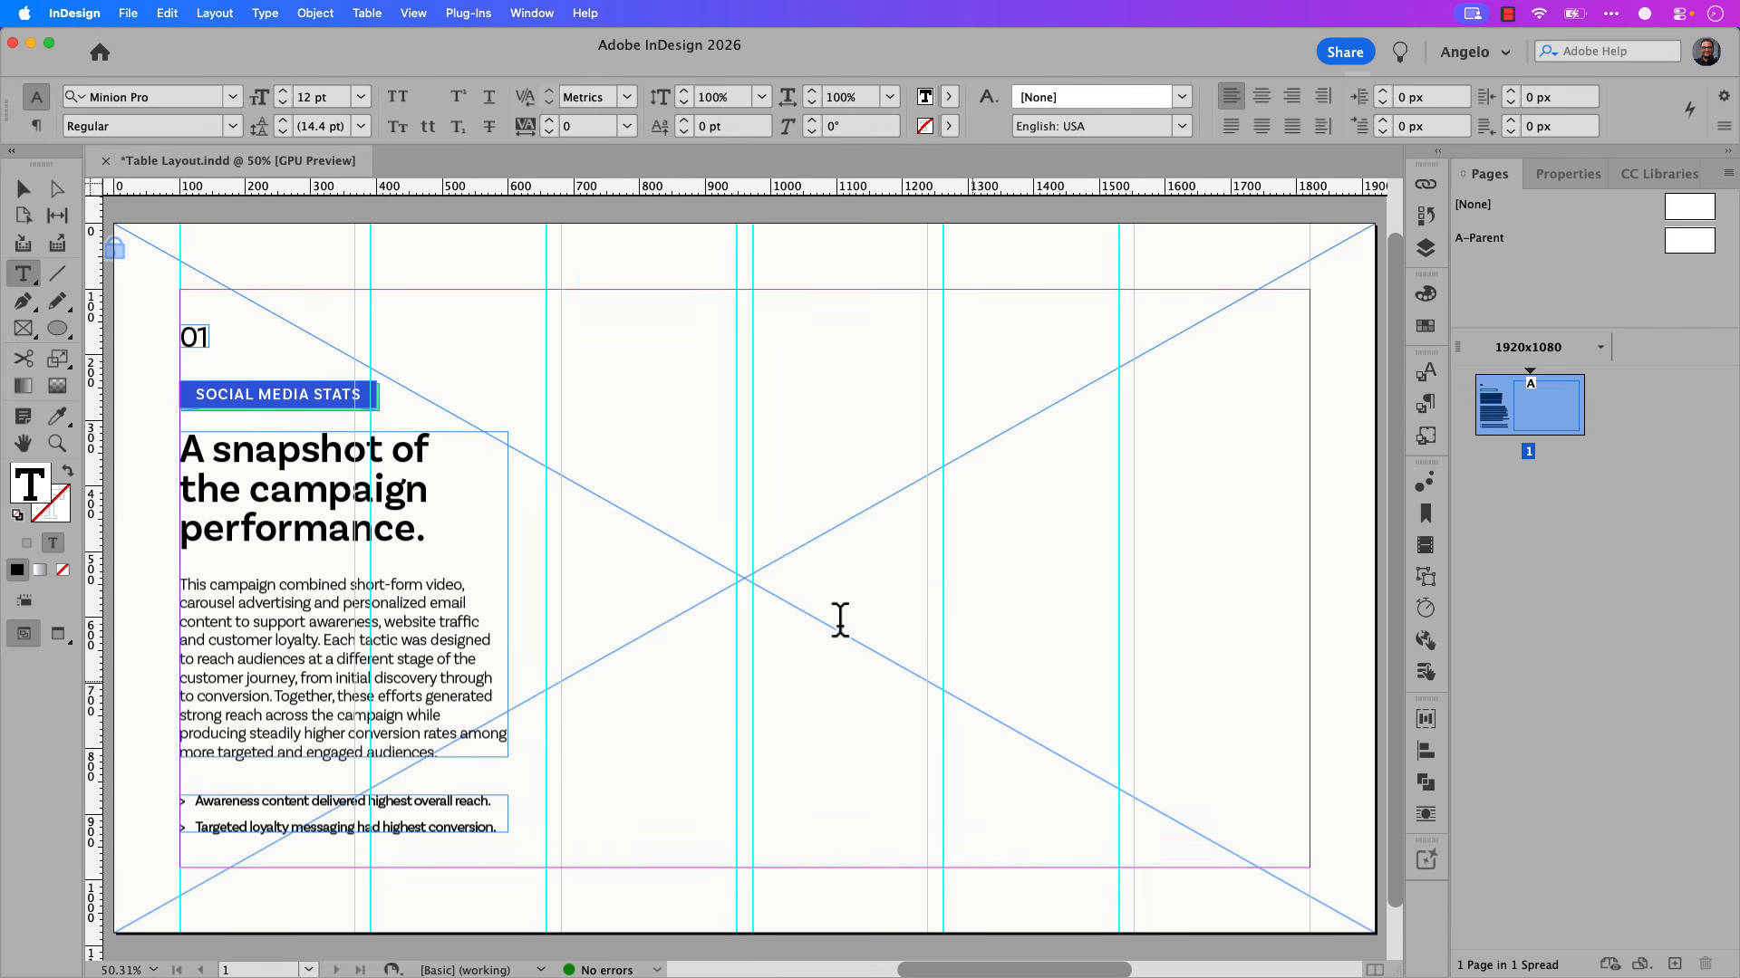
Place the text file campaign_performance.txt into the empty frame beside the campaign text.
{"action": "left_click", "coordinate": [23, 188]}
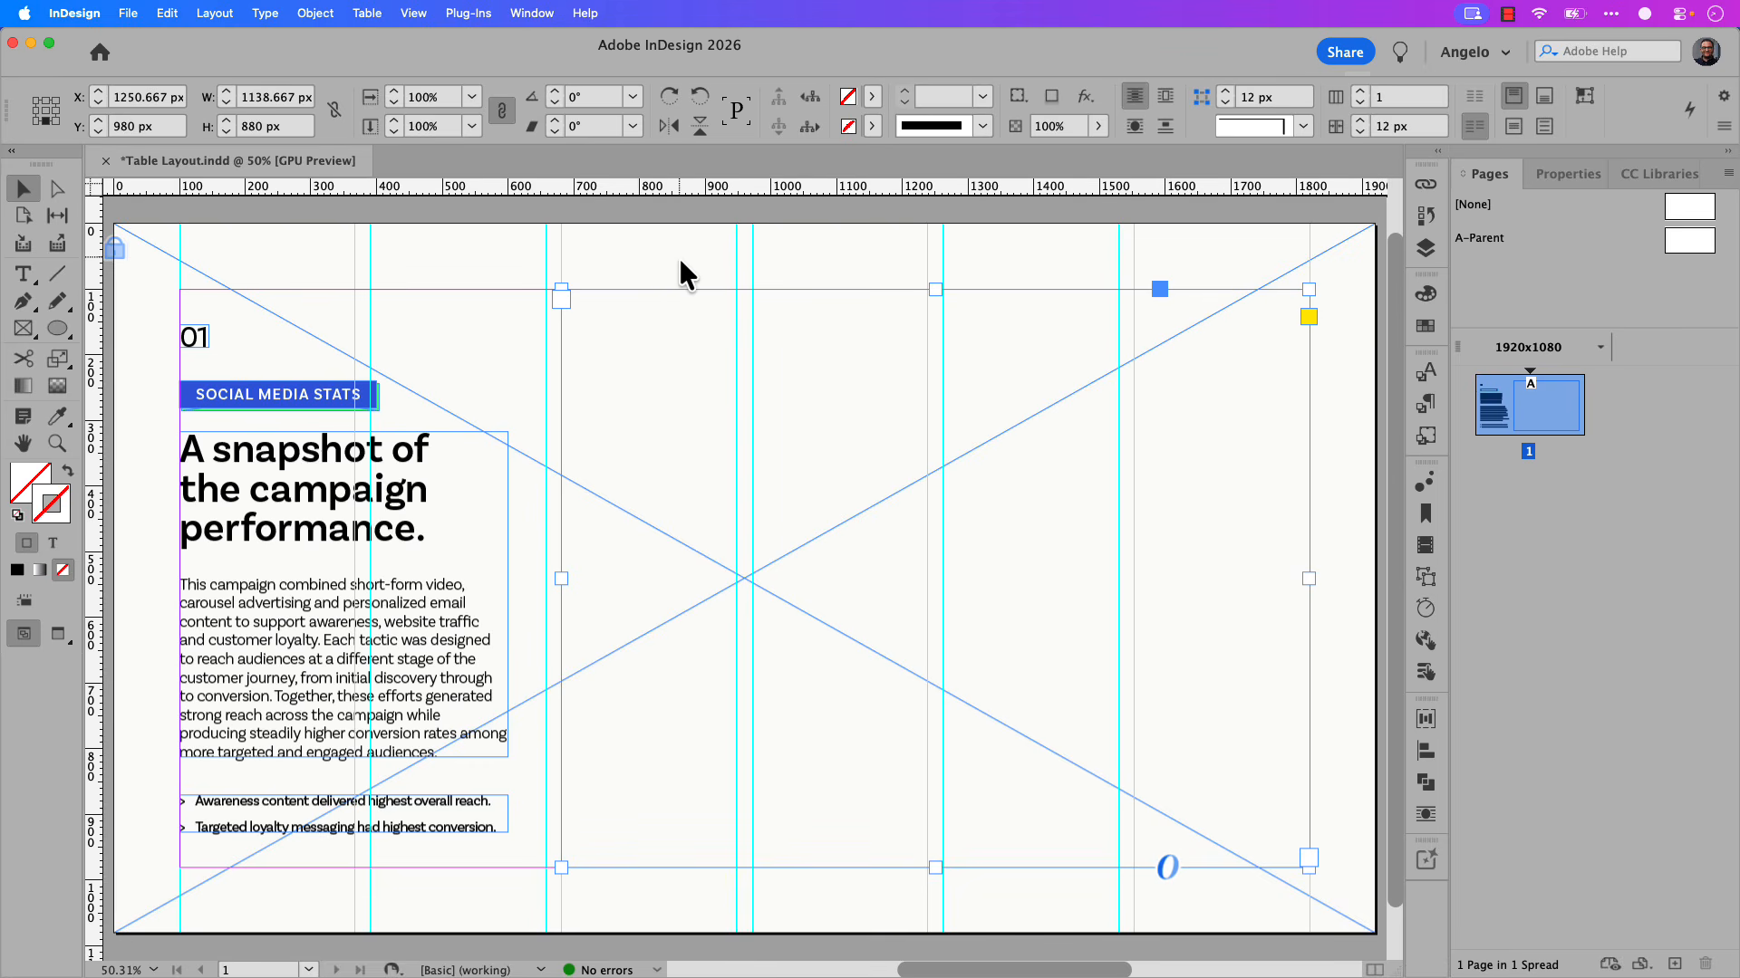
{"action": "left_click", "coordinate": [127, 14]}
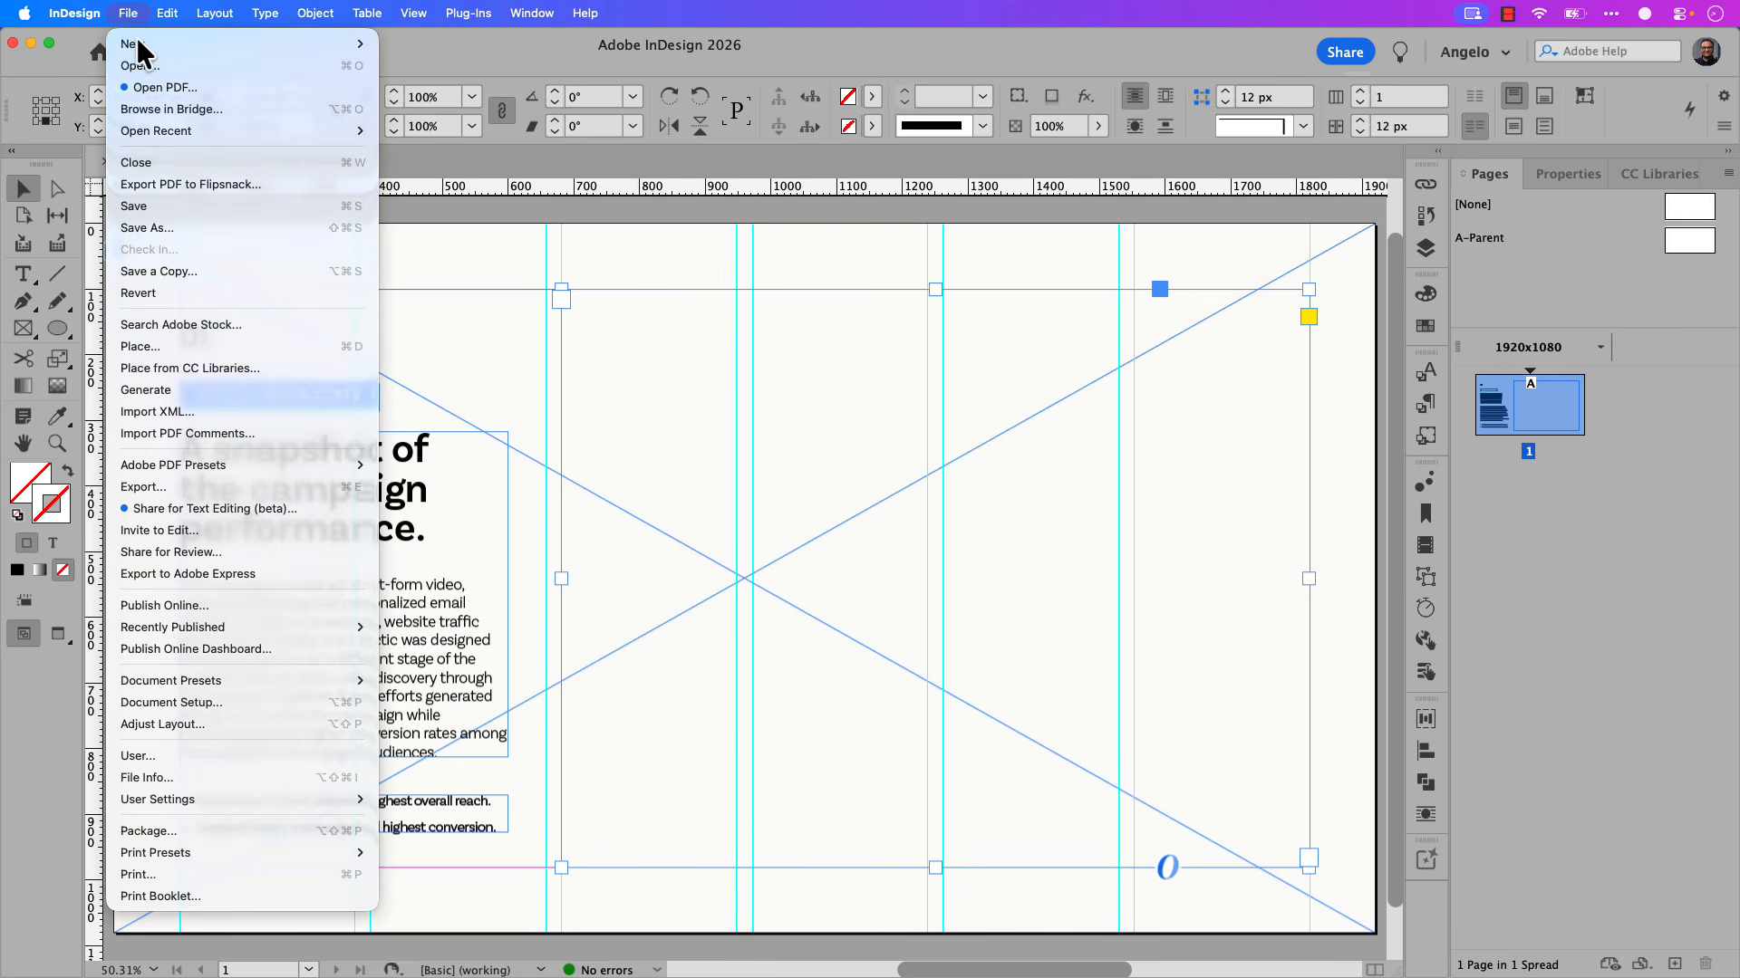
{"action": "left_click", "coordinate": [209, 346]}
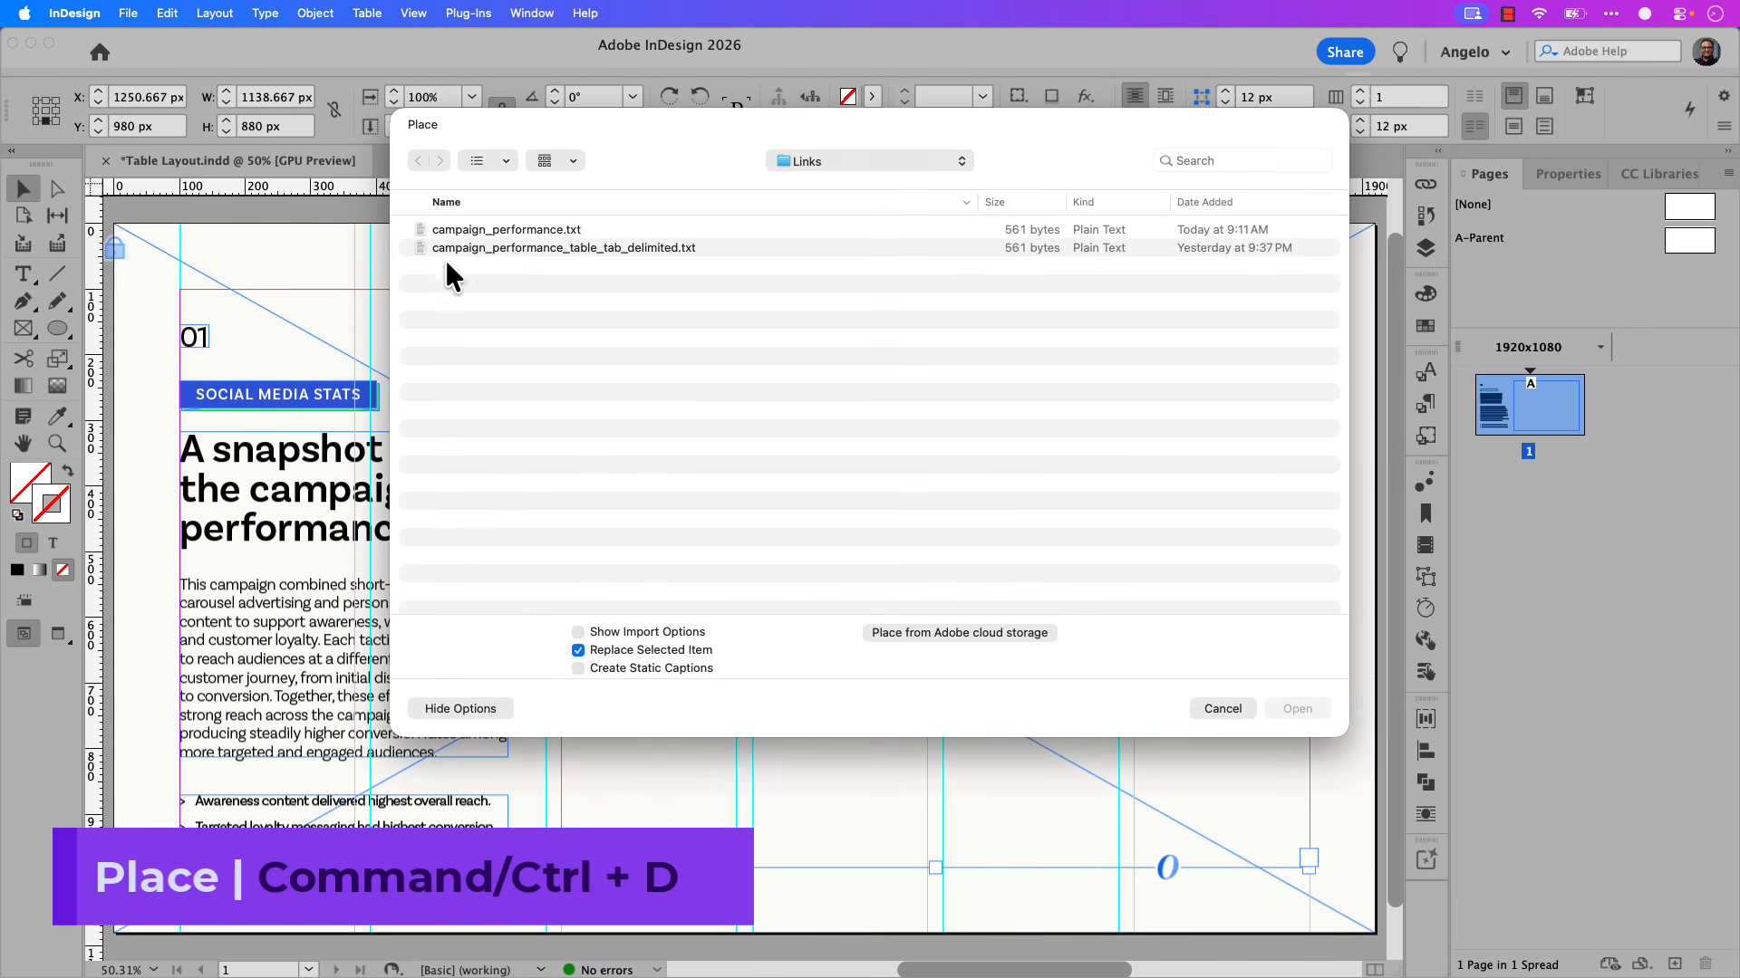
{"action": "left_click", "coordinate": [602, 231]}
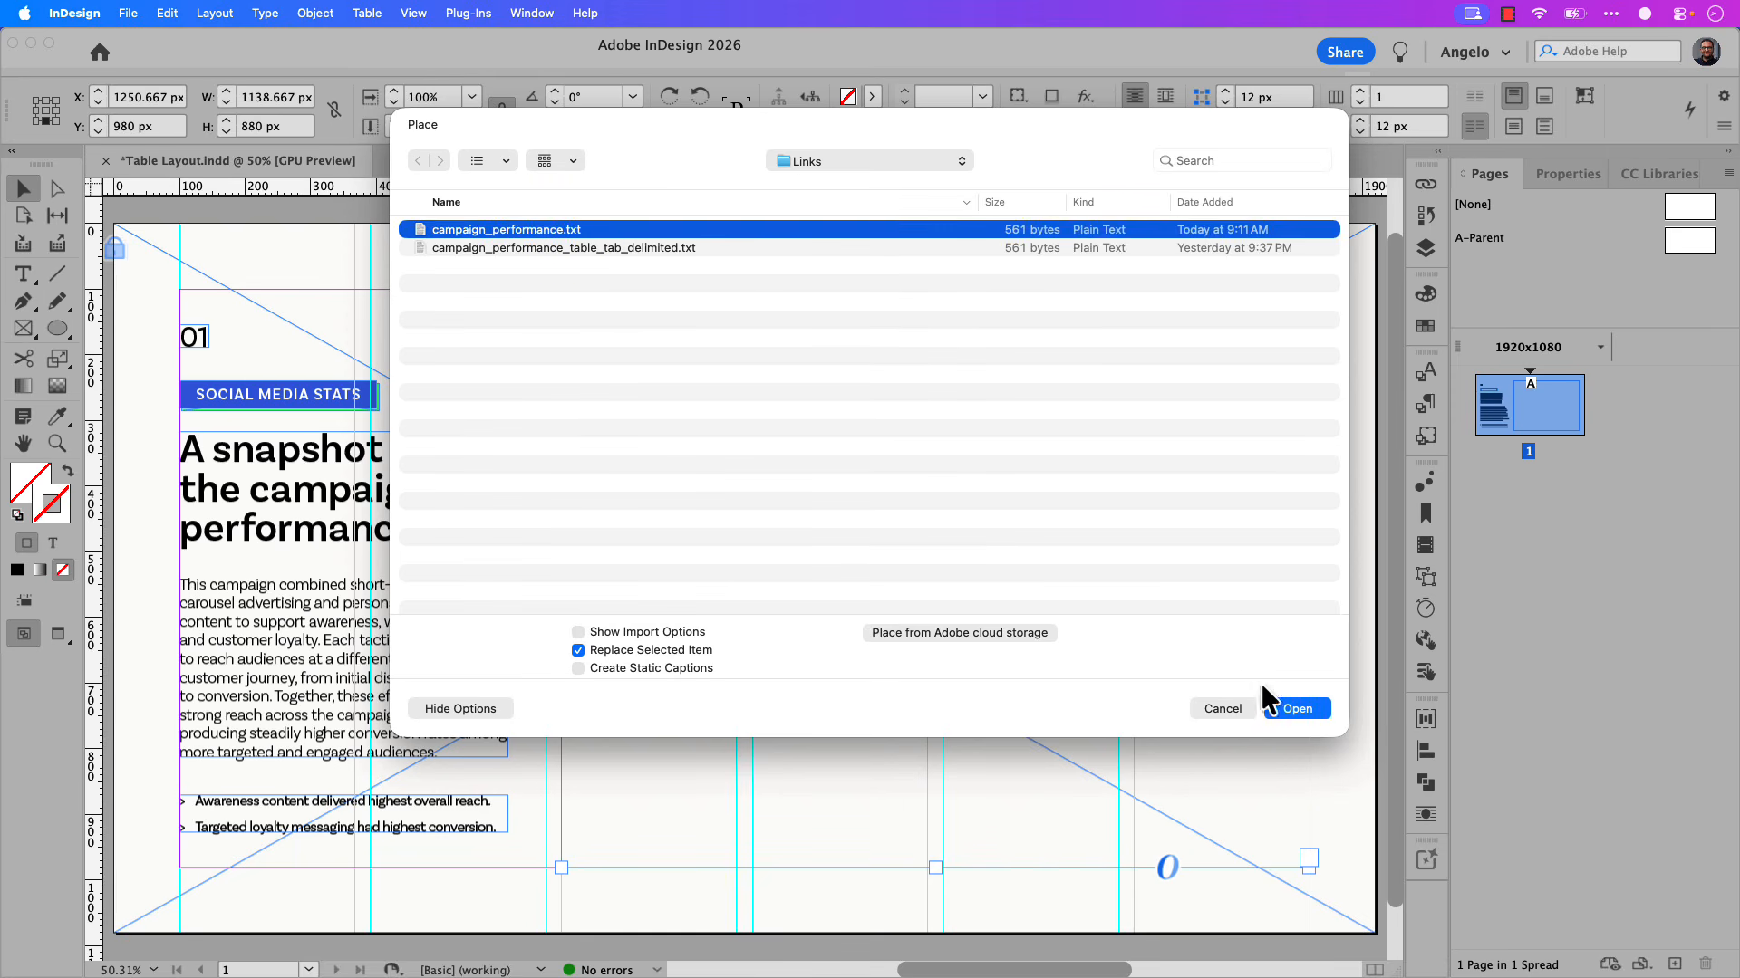
{"action": "left_click", "coordinate": [1290, 708]}
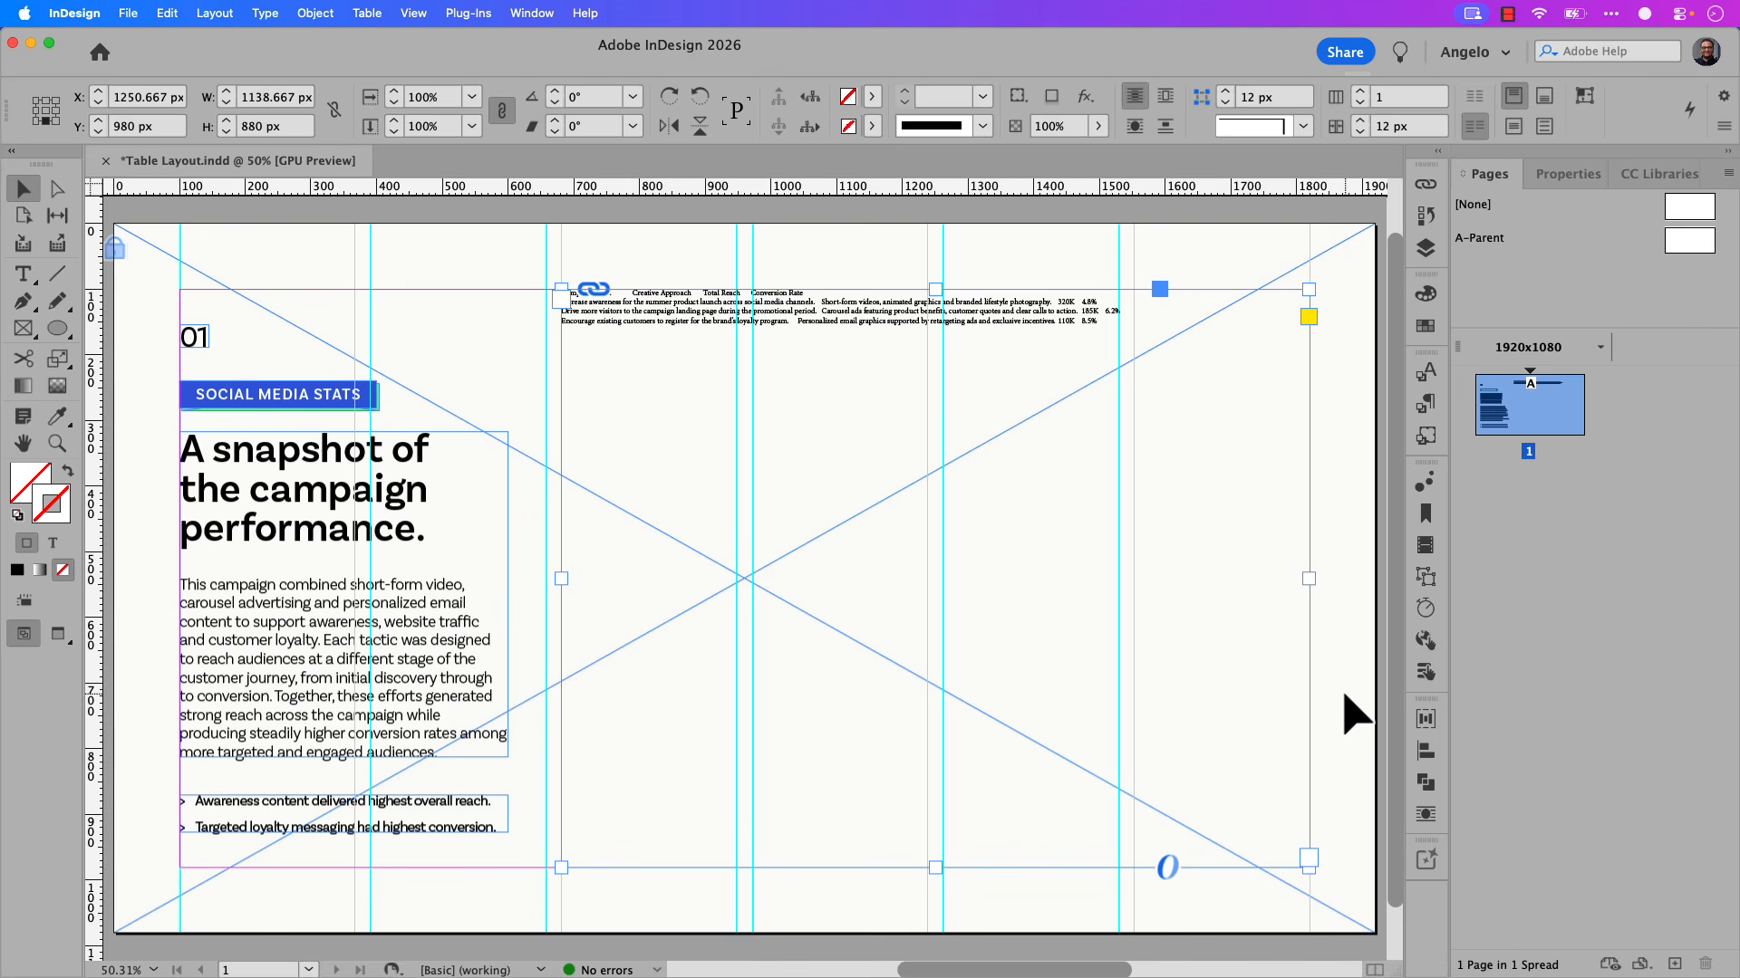
Set the font size of all the placed campaign data text to 28 pt.
{"action": "double_click", "coordinate": [854, 382]}
{"action": "key", "text": "super+a"}
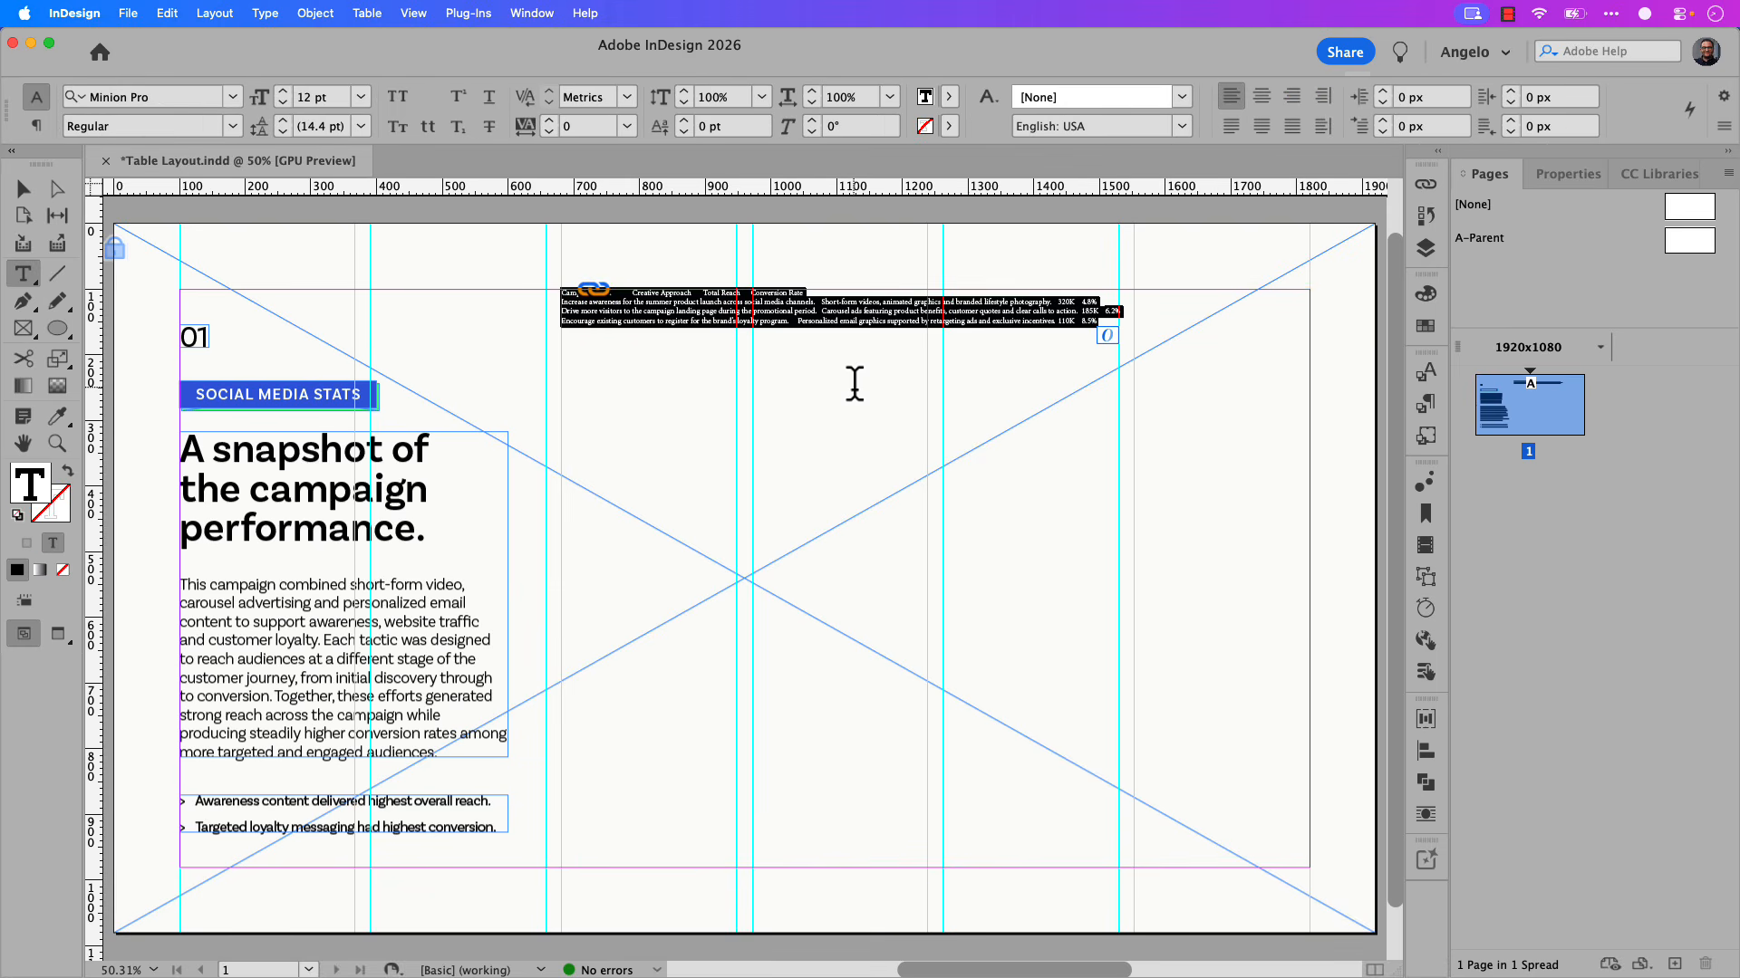
{"action": "left_click_drag", "start_coordinate": [334, 97], "coordinate": [289, 91]}
{"action": "type", "text": "28"}
{"action": "key", "text": "Return"}
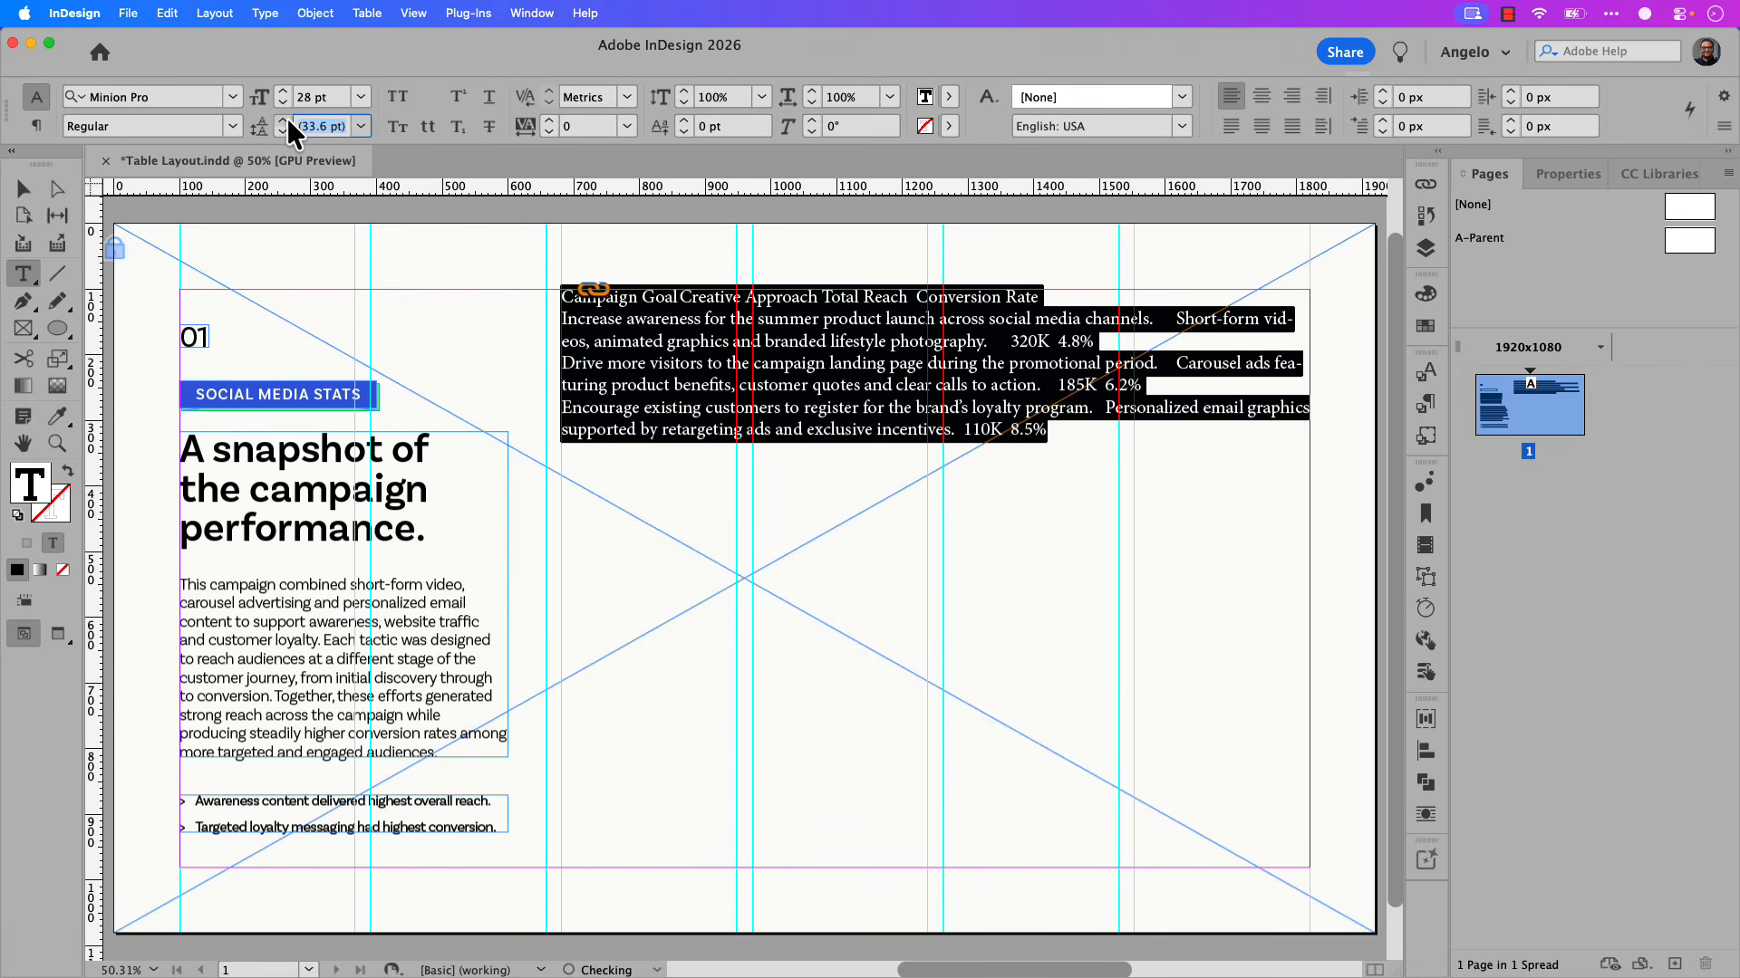
{"action": "key", "text": "Escape"}
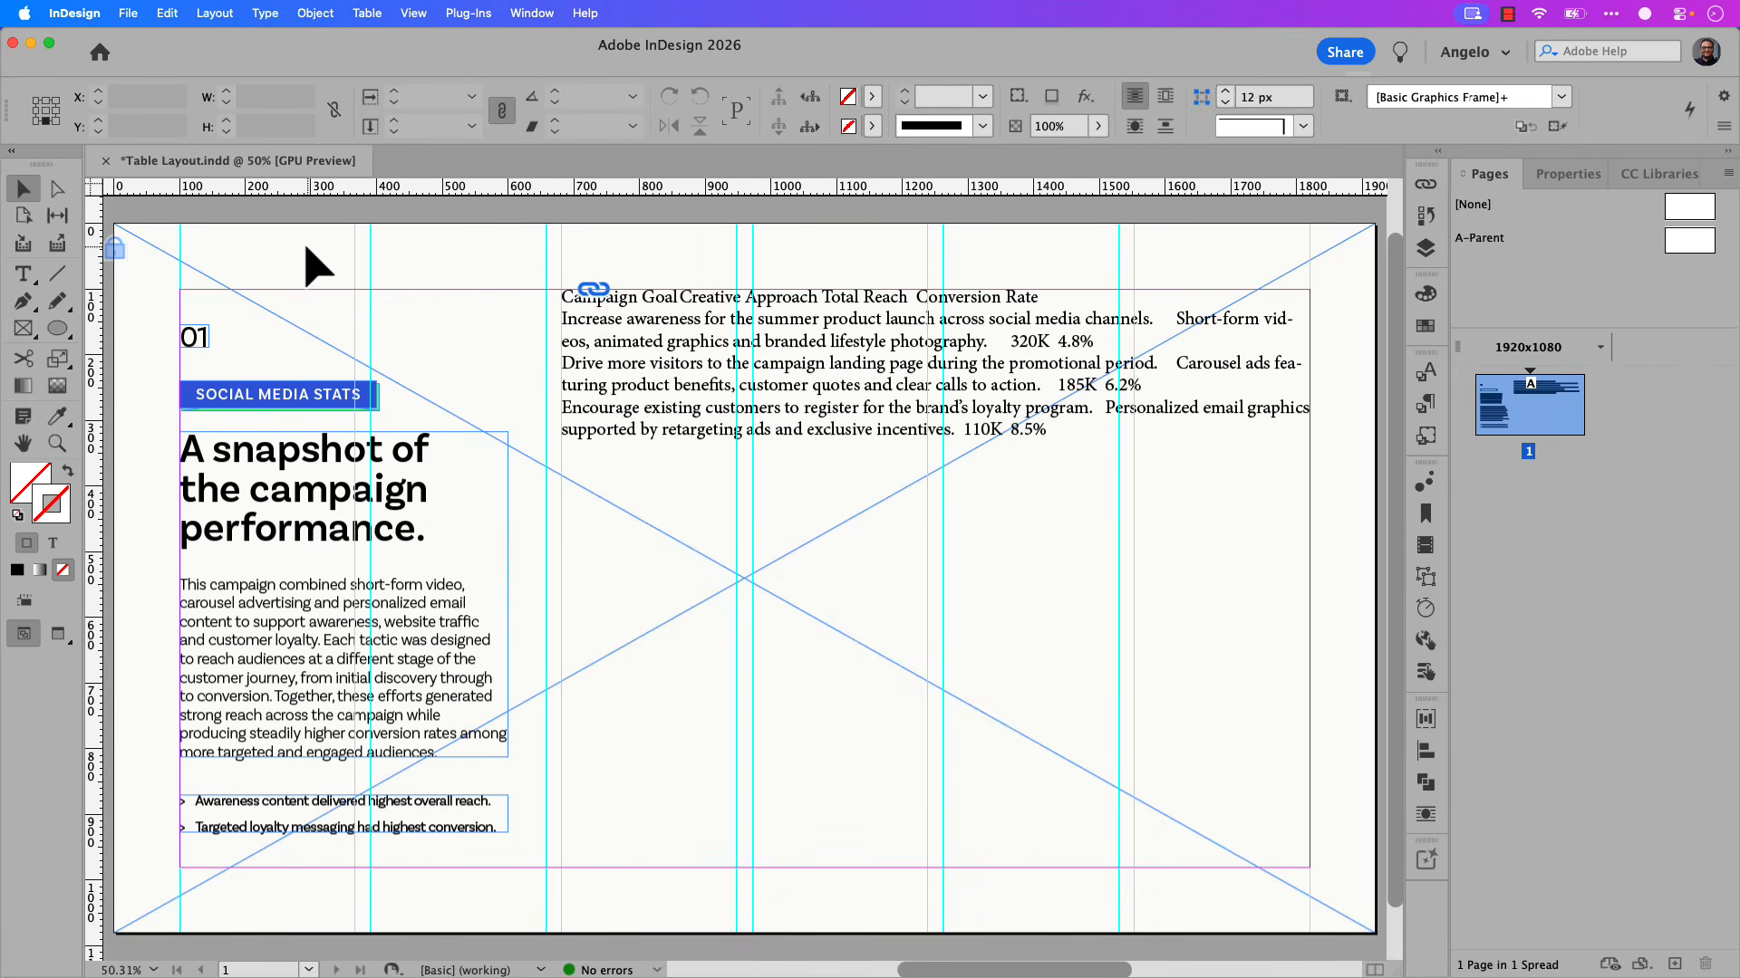
Convert all the placed text to a table with Tab column separators, Paragraph row separators and the [Basic Table] style.
{"action": "left_click", "coordinate": [580, 373]}
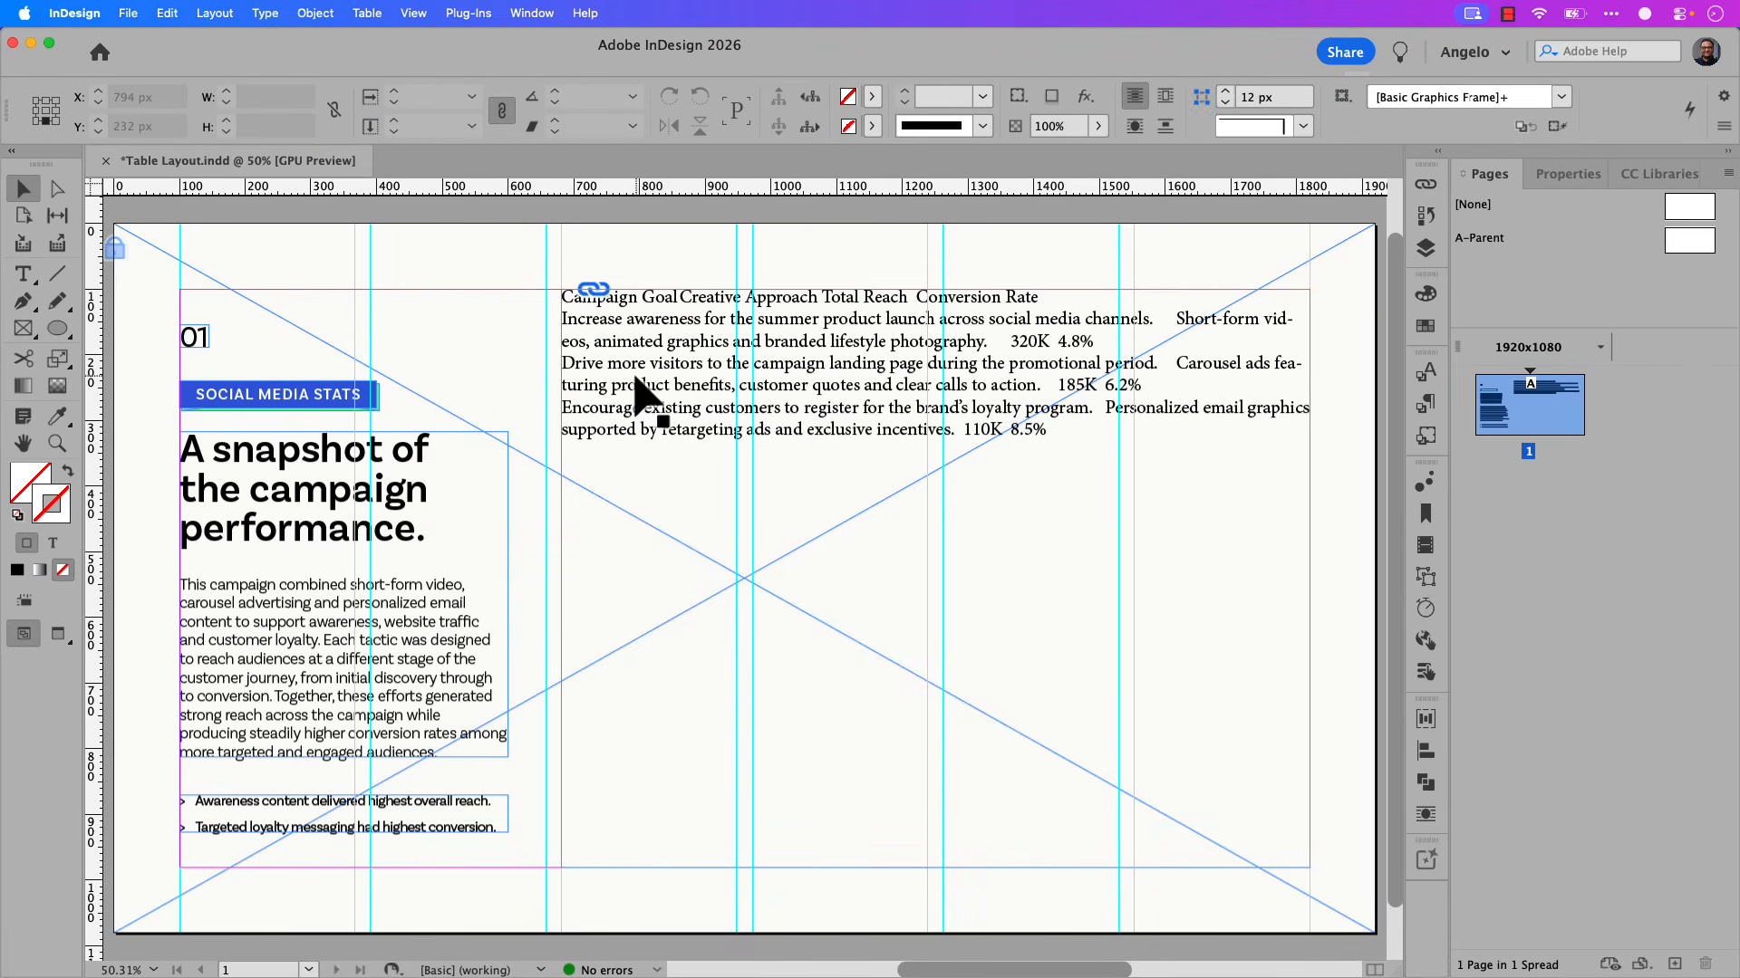
{"action": "double_click", "coordinate": [637, 372]}
{"action": "key", "text": "super+a"}
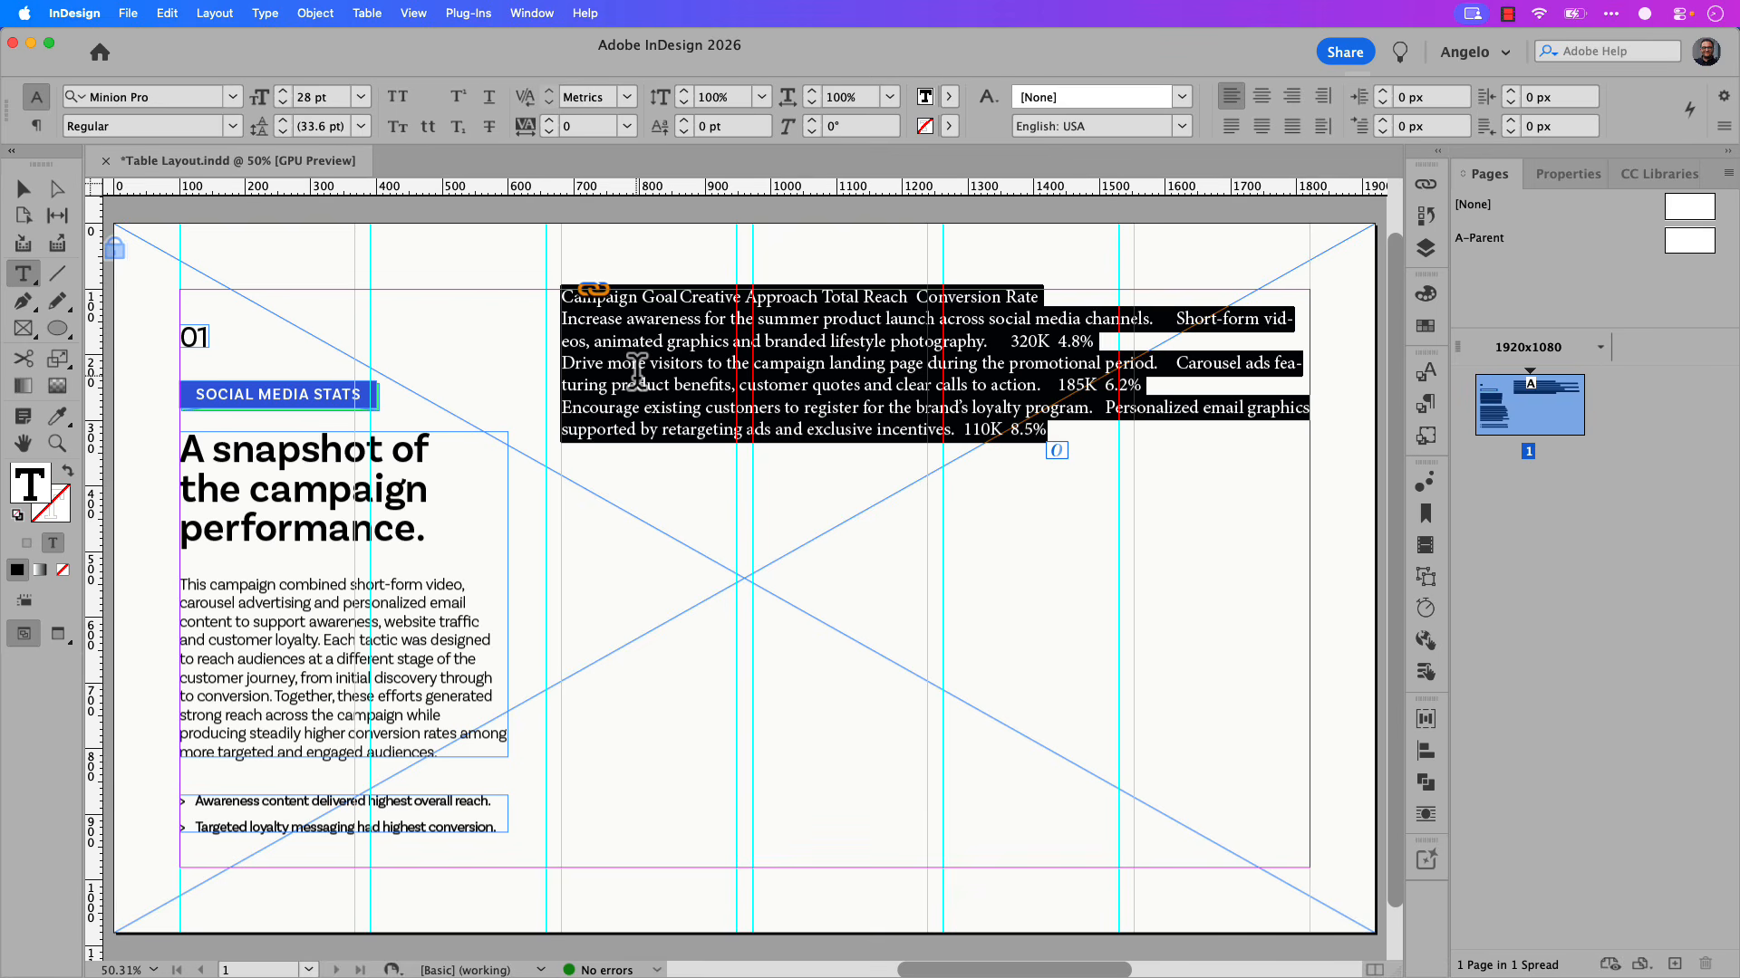
{"action": "left_click", "coordinate": [377, 16]}
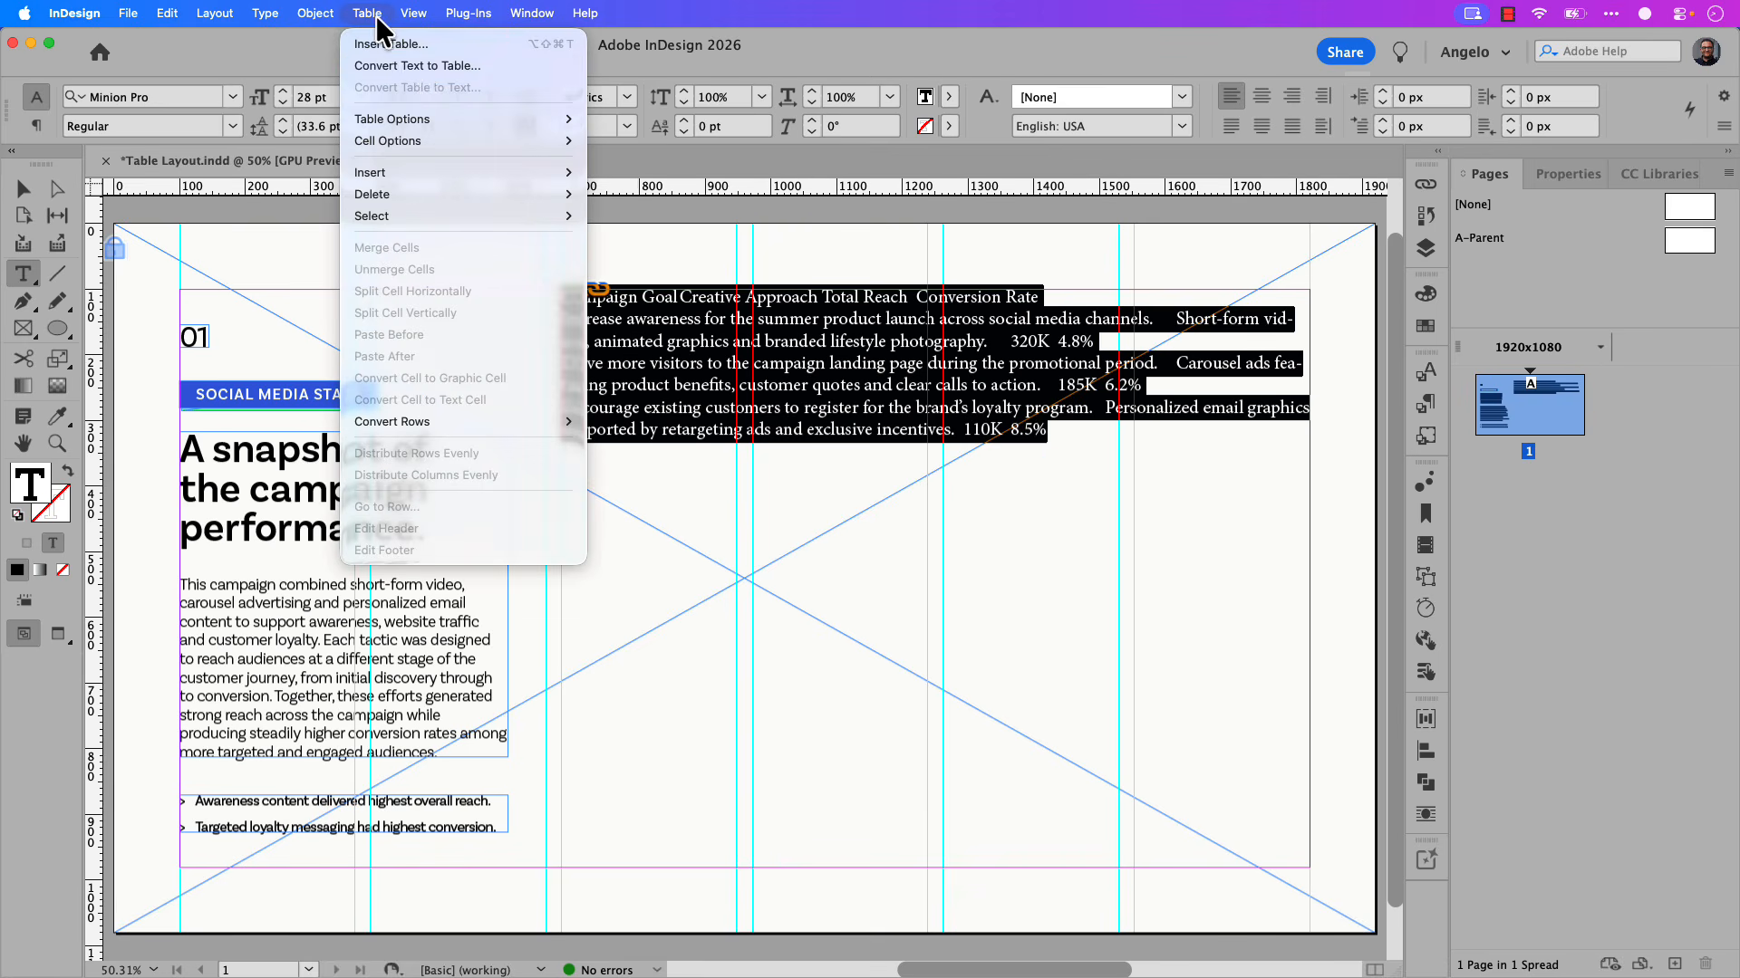
{"action": "left_click", "coordinate": [492, 68]}
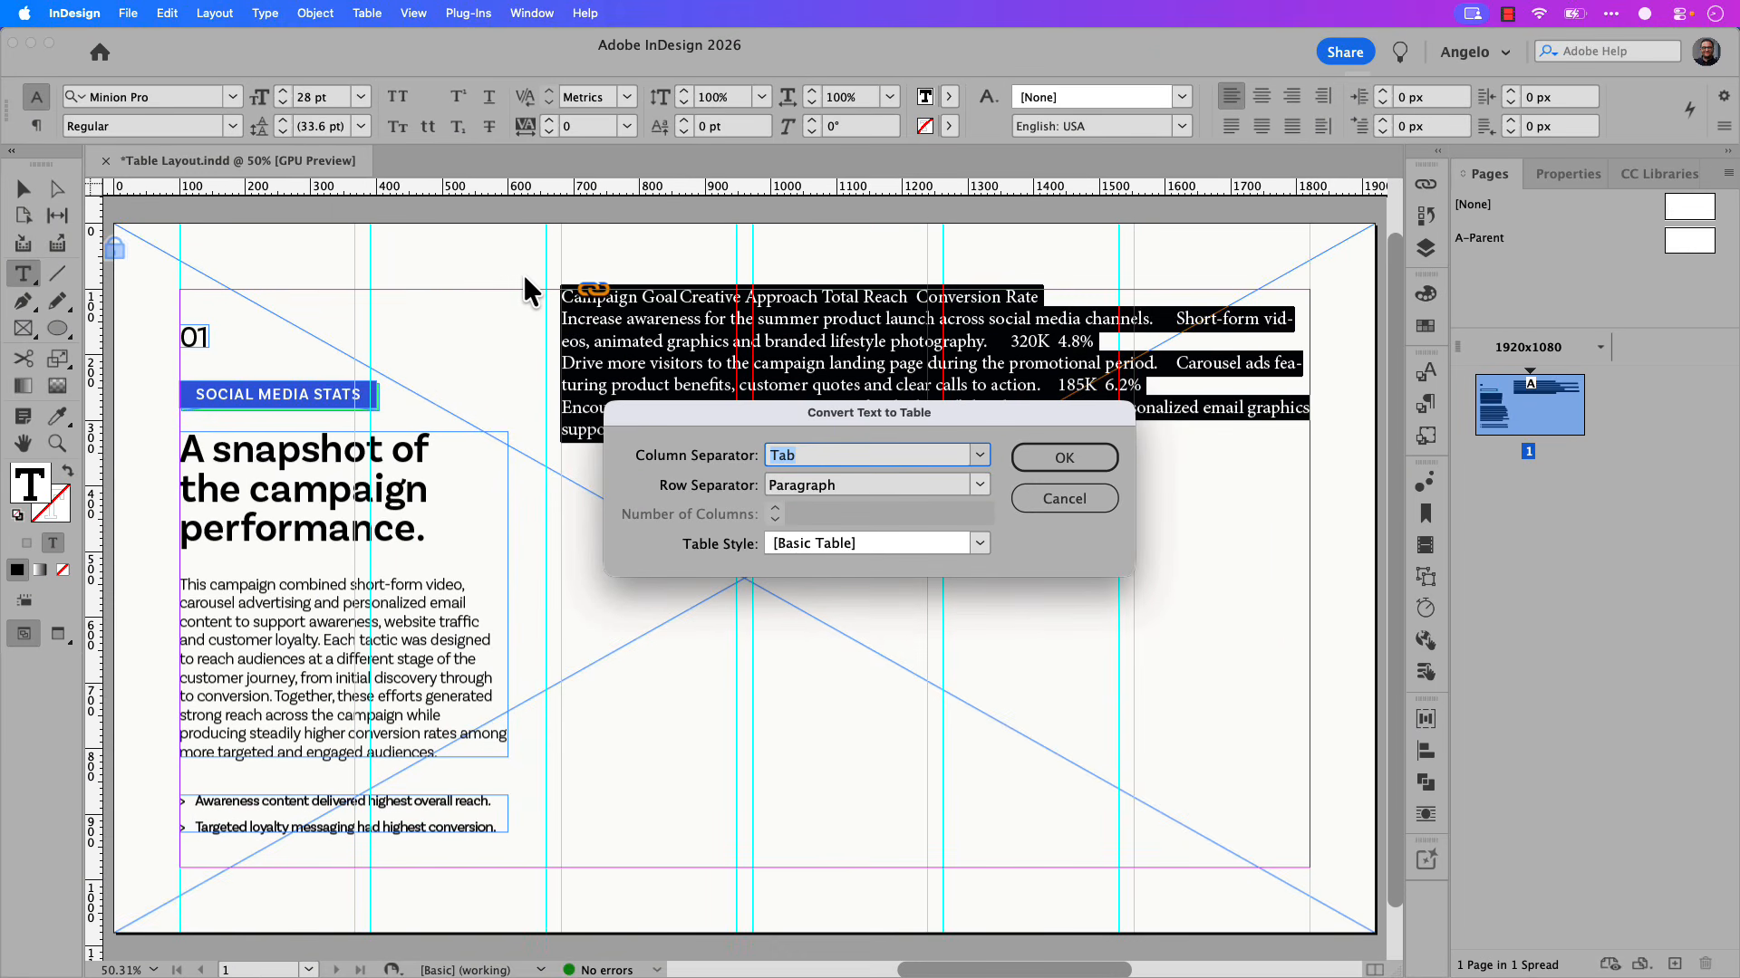
{"action": "left_click", "coordinate": [1094, 458]}
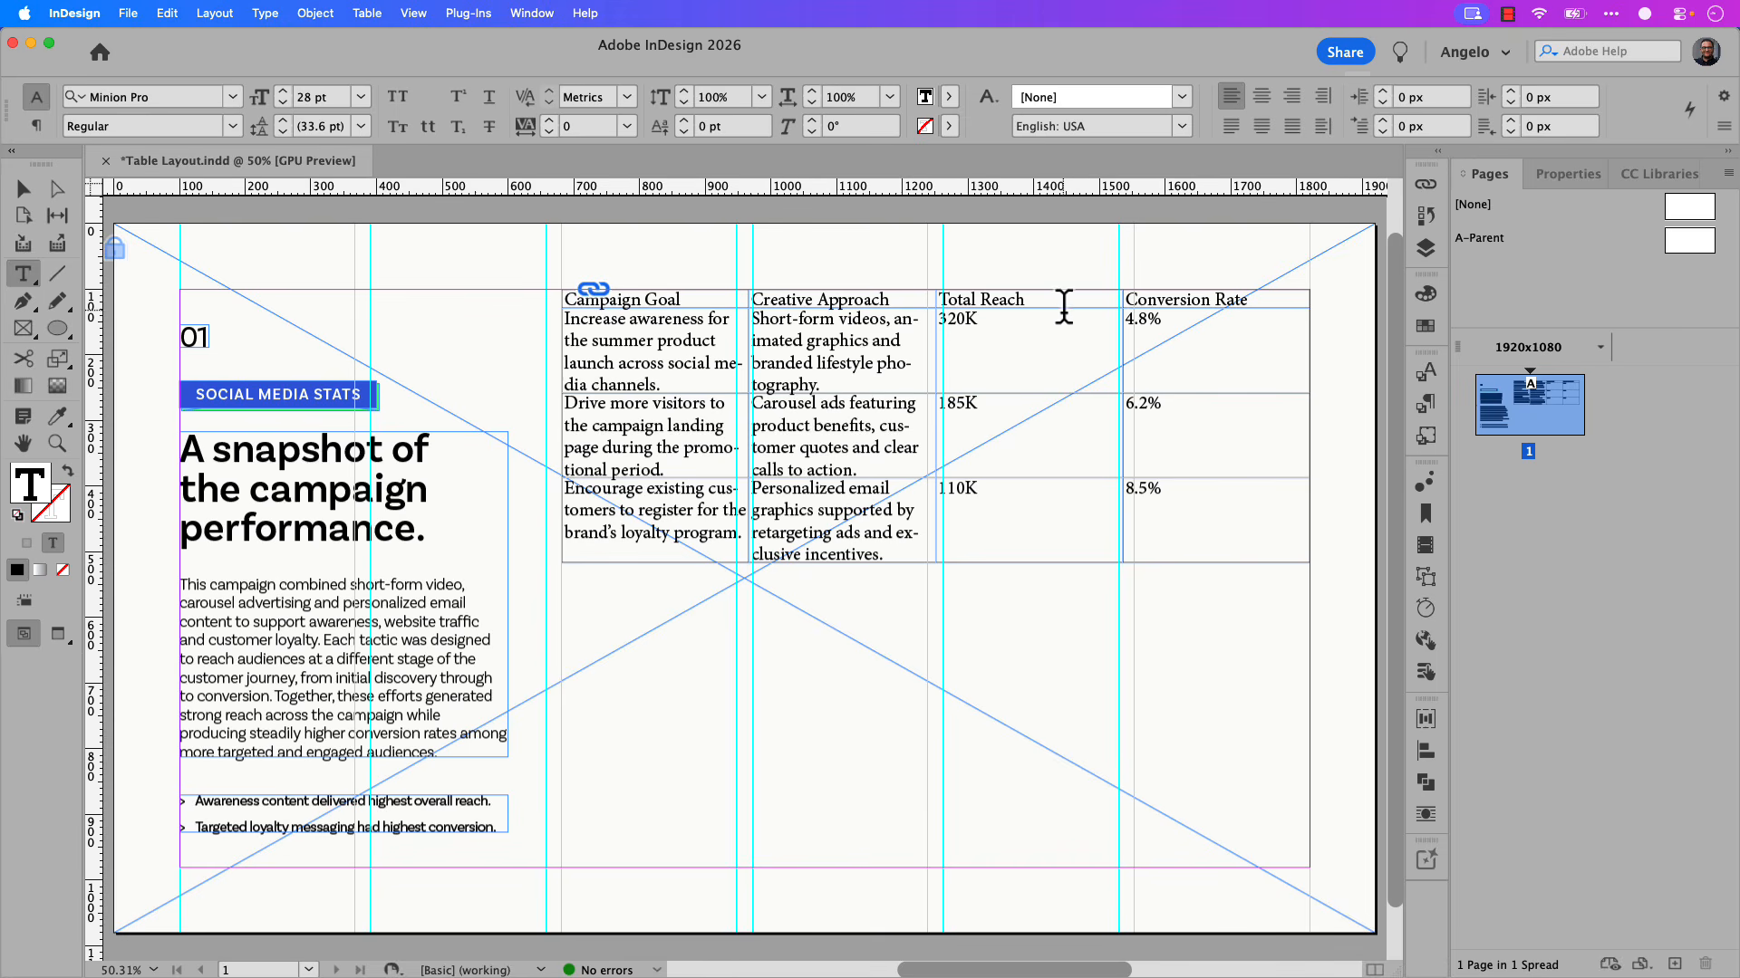
Make the table's header row slightly taller and extend the last row down to the page's lower margin.
{"action": "left_click_drag", "start_coordinate": [1062, 308], "coordinate": [1062, 325]}
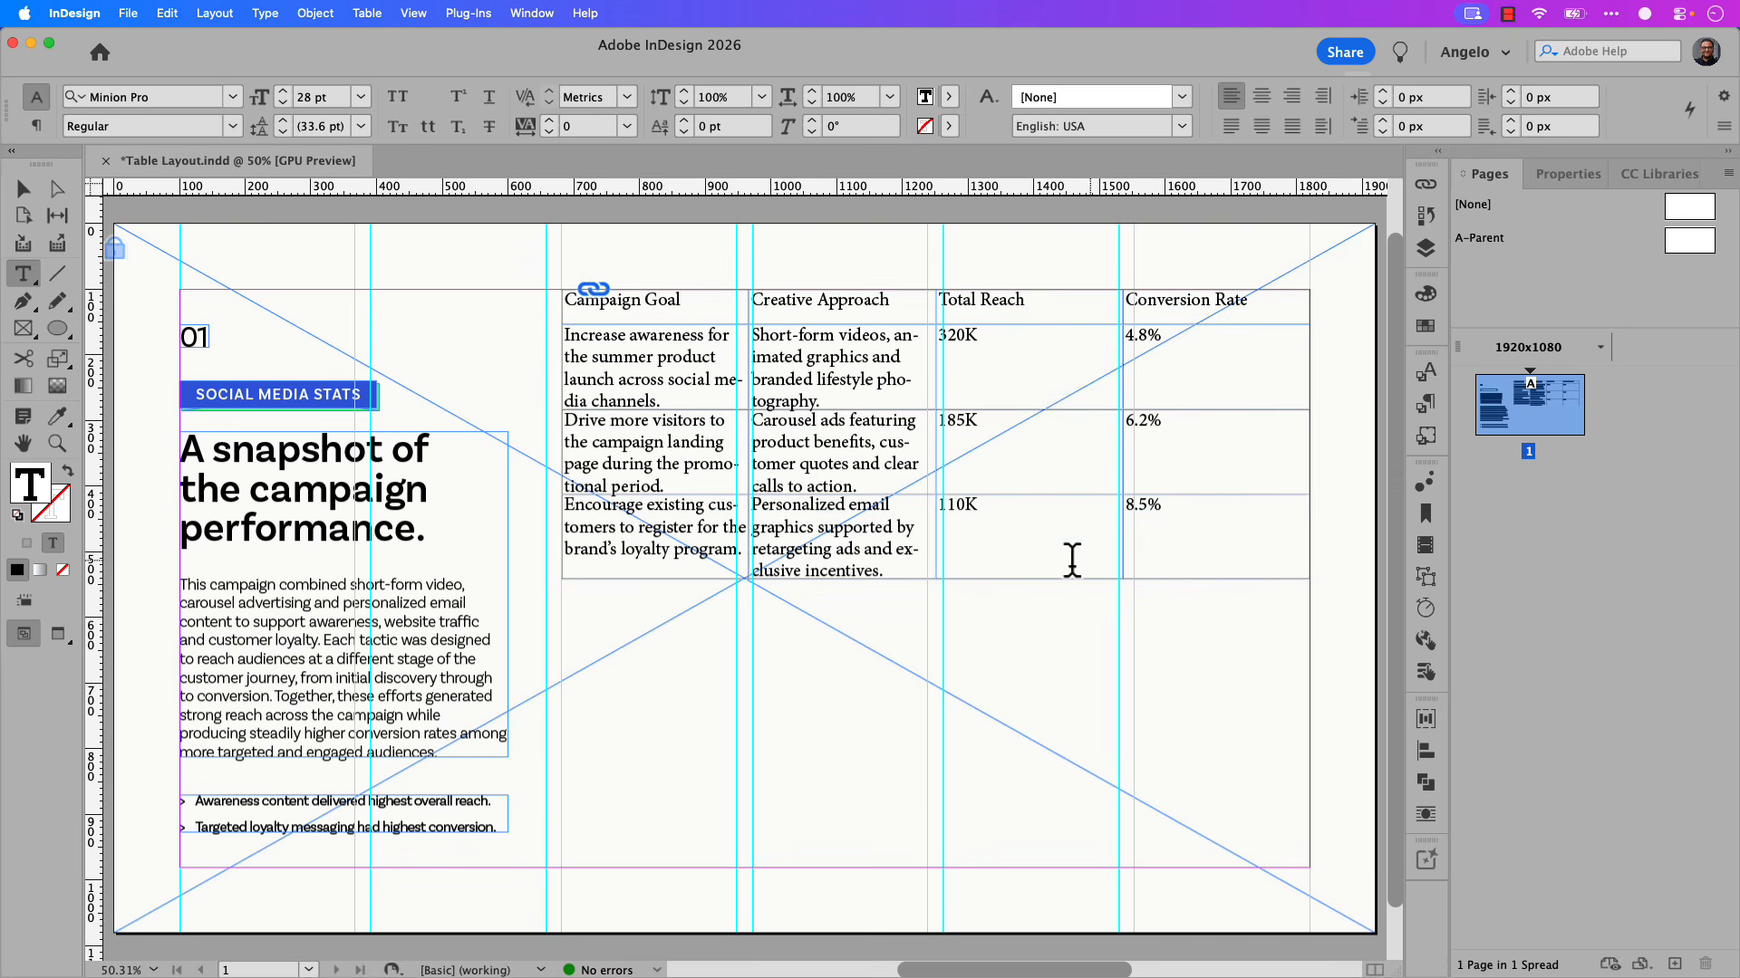
{"action": "left_click_drag", "start_coordinate": [1011, 578], "coordinate": [1013, 868]}
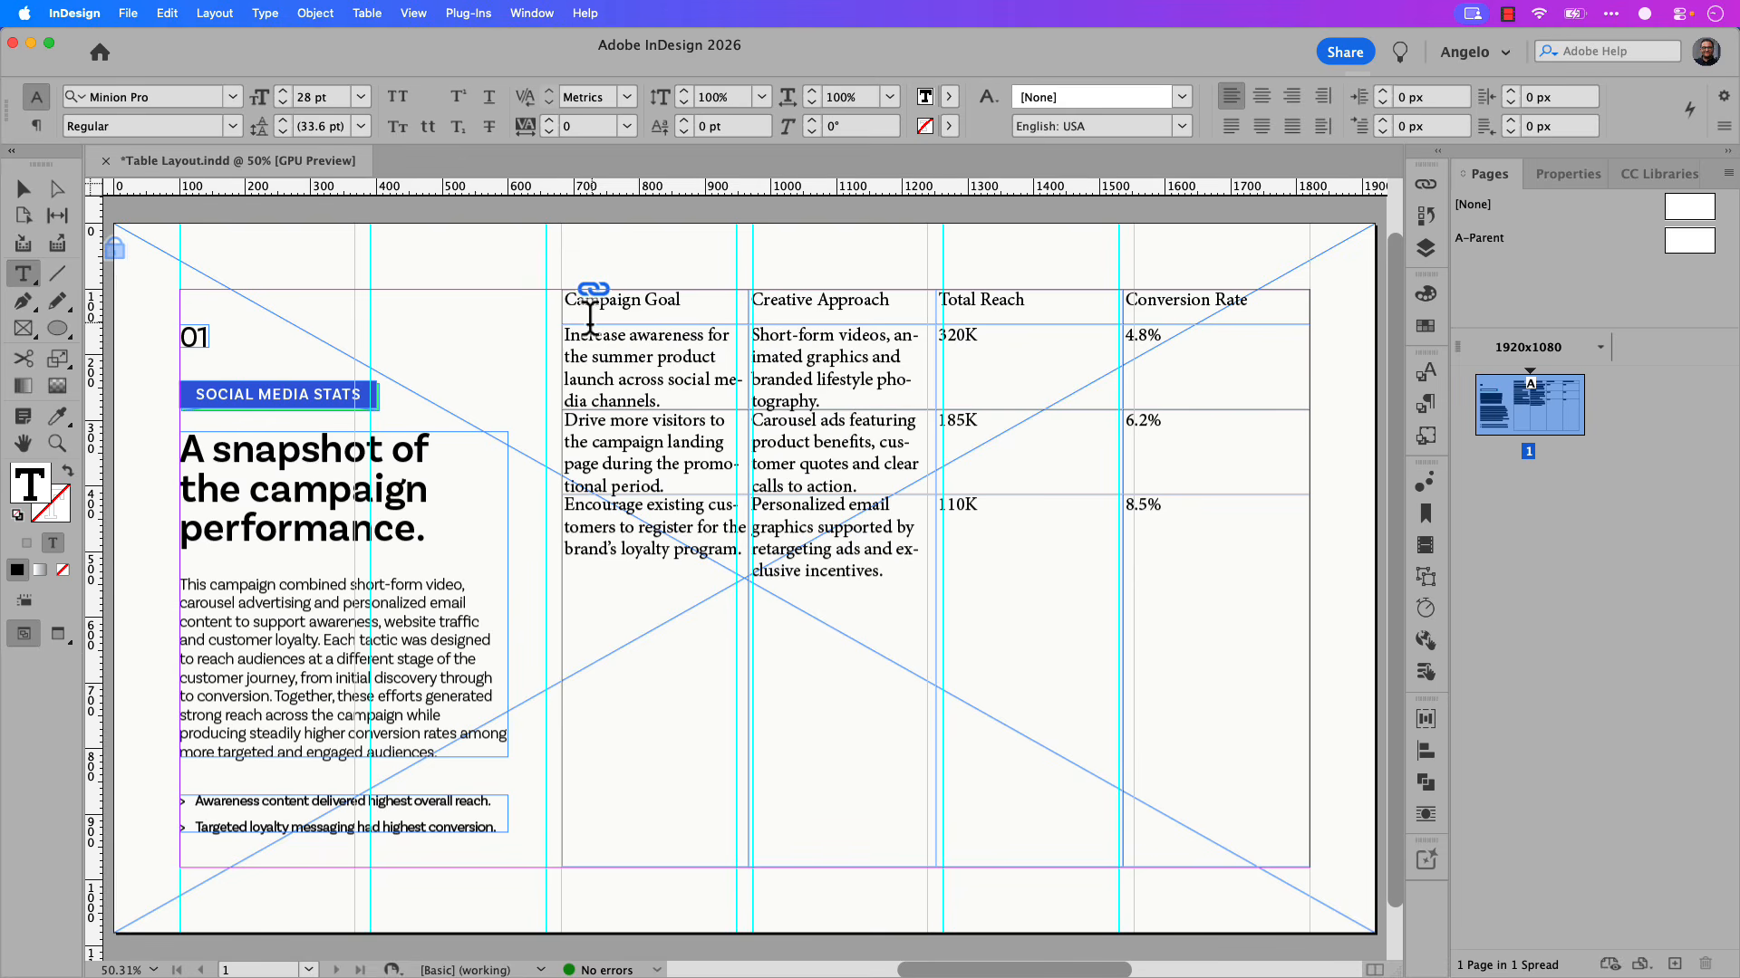
Distribute the three body rows below the table header evenly.
{"action": "left_click_drag", "start_coordinate": [568, 333], "coordinate": [1170, 654]}
{"action": "right_click", "coordinate": [1170, 653]}
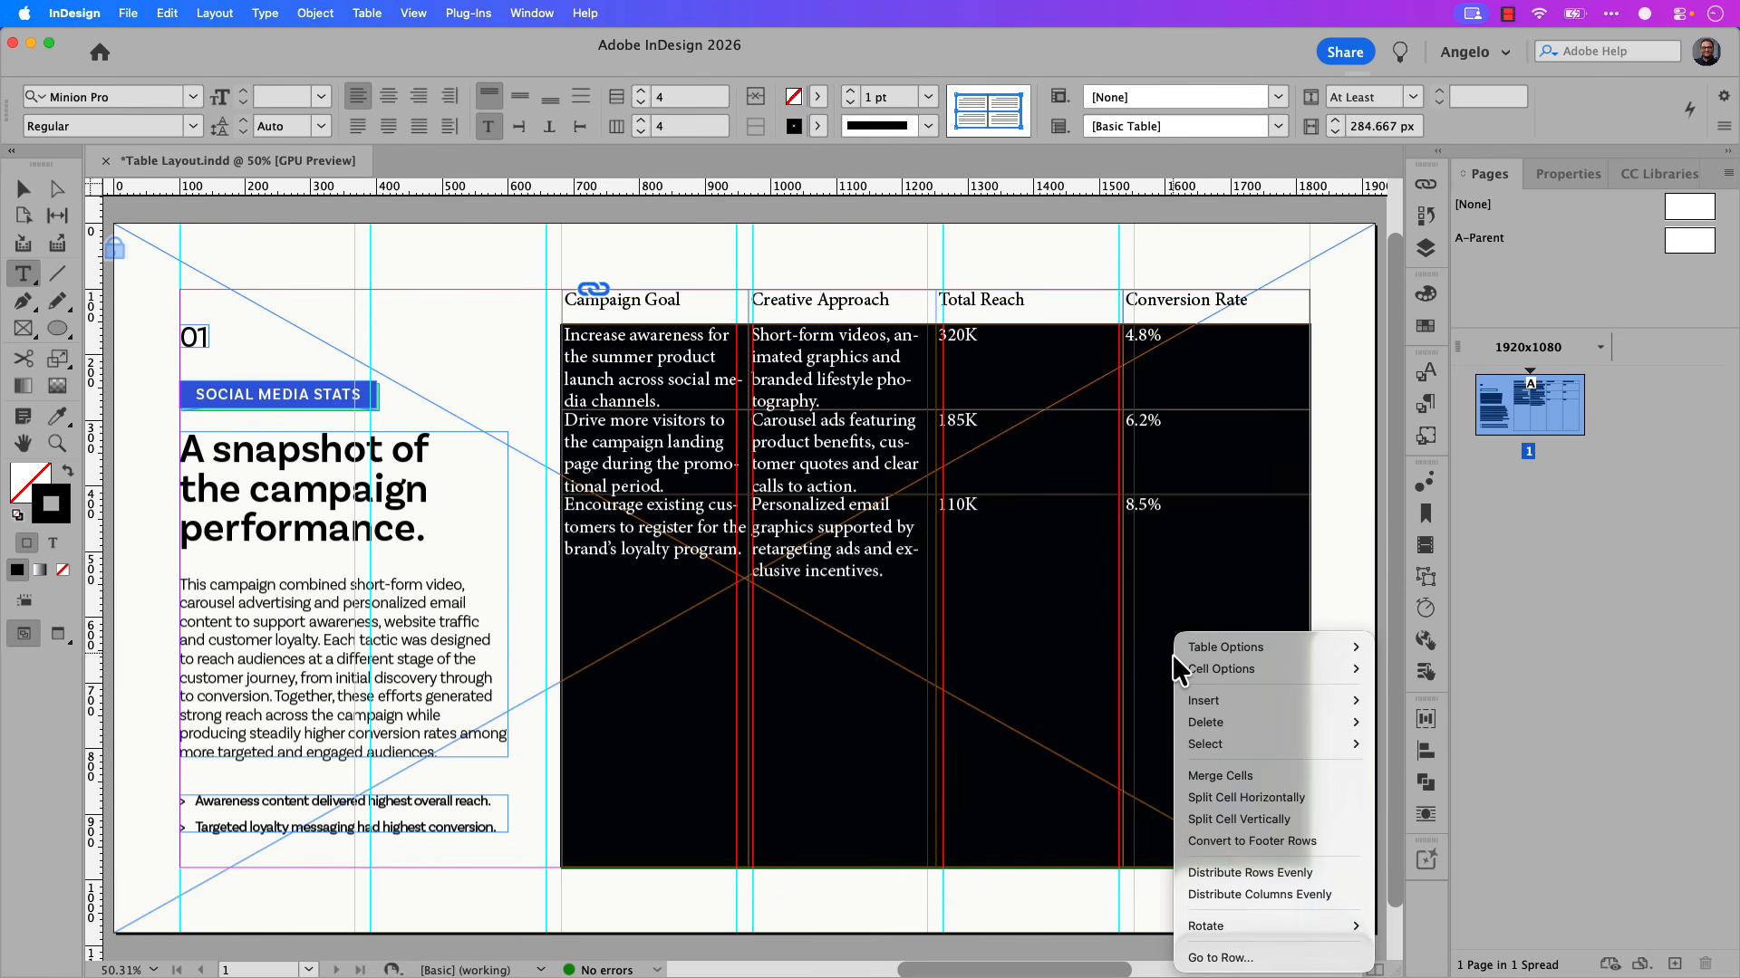
{"action": "left_click", "coordinate": [1323, 880]}
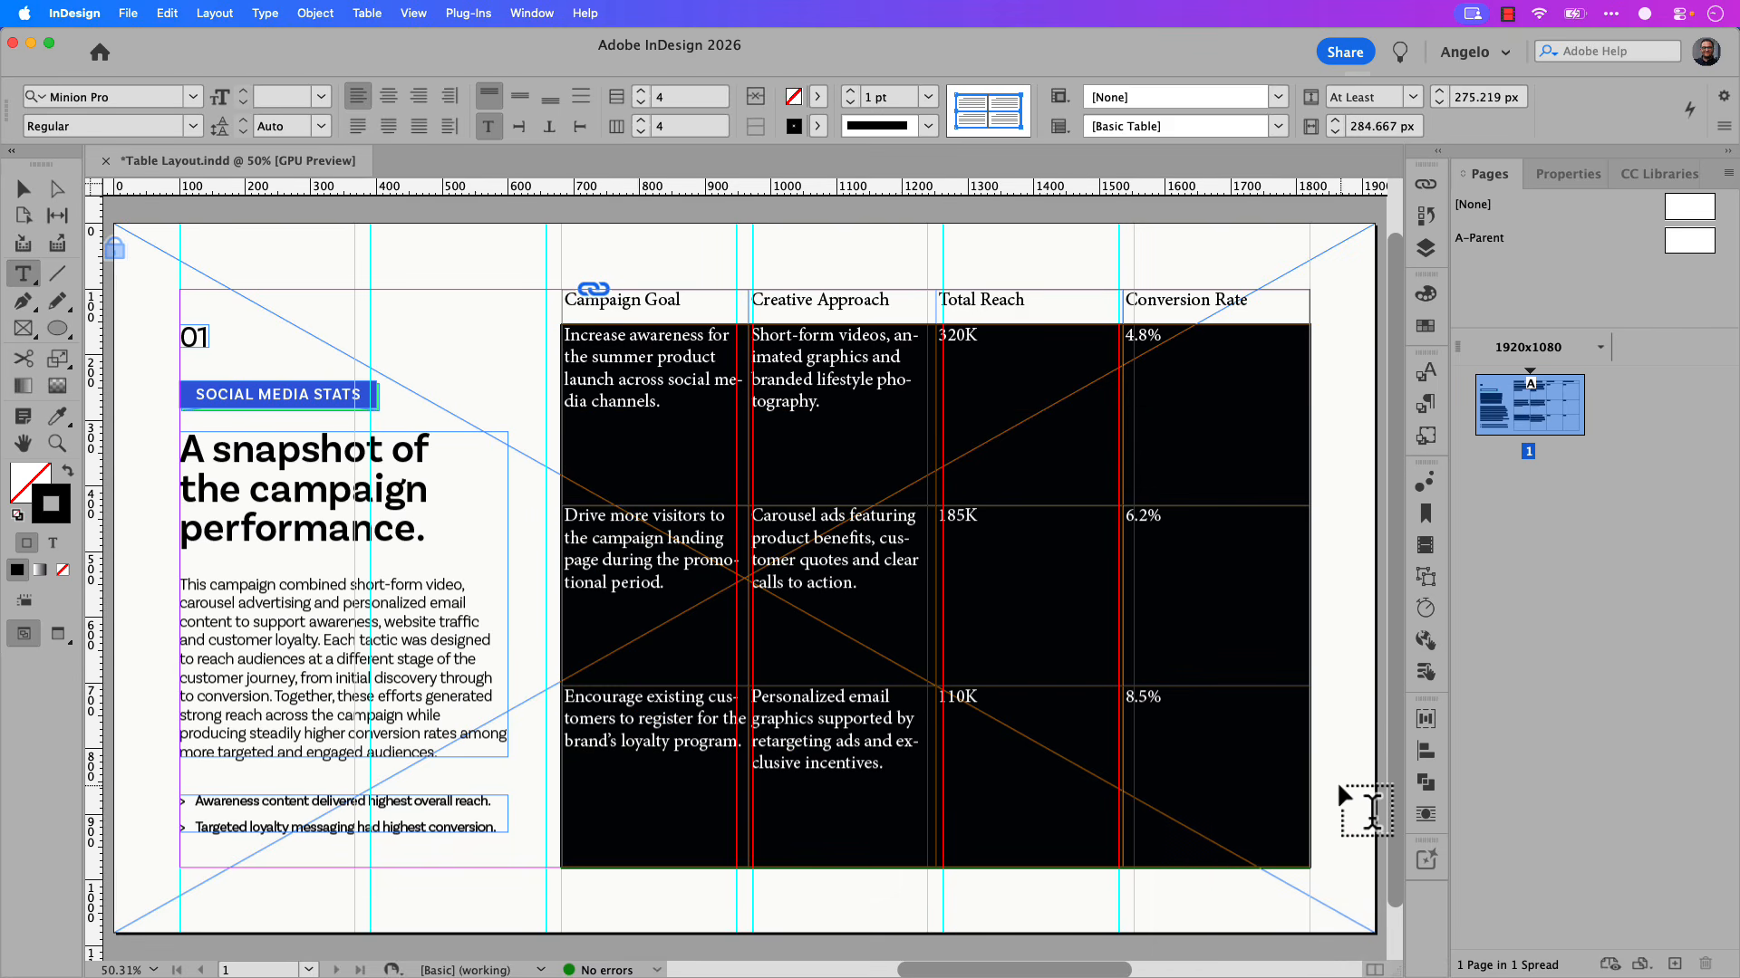
{"action": "left_click", "coordinate": [1274, 759]}
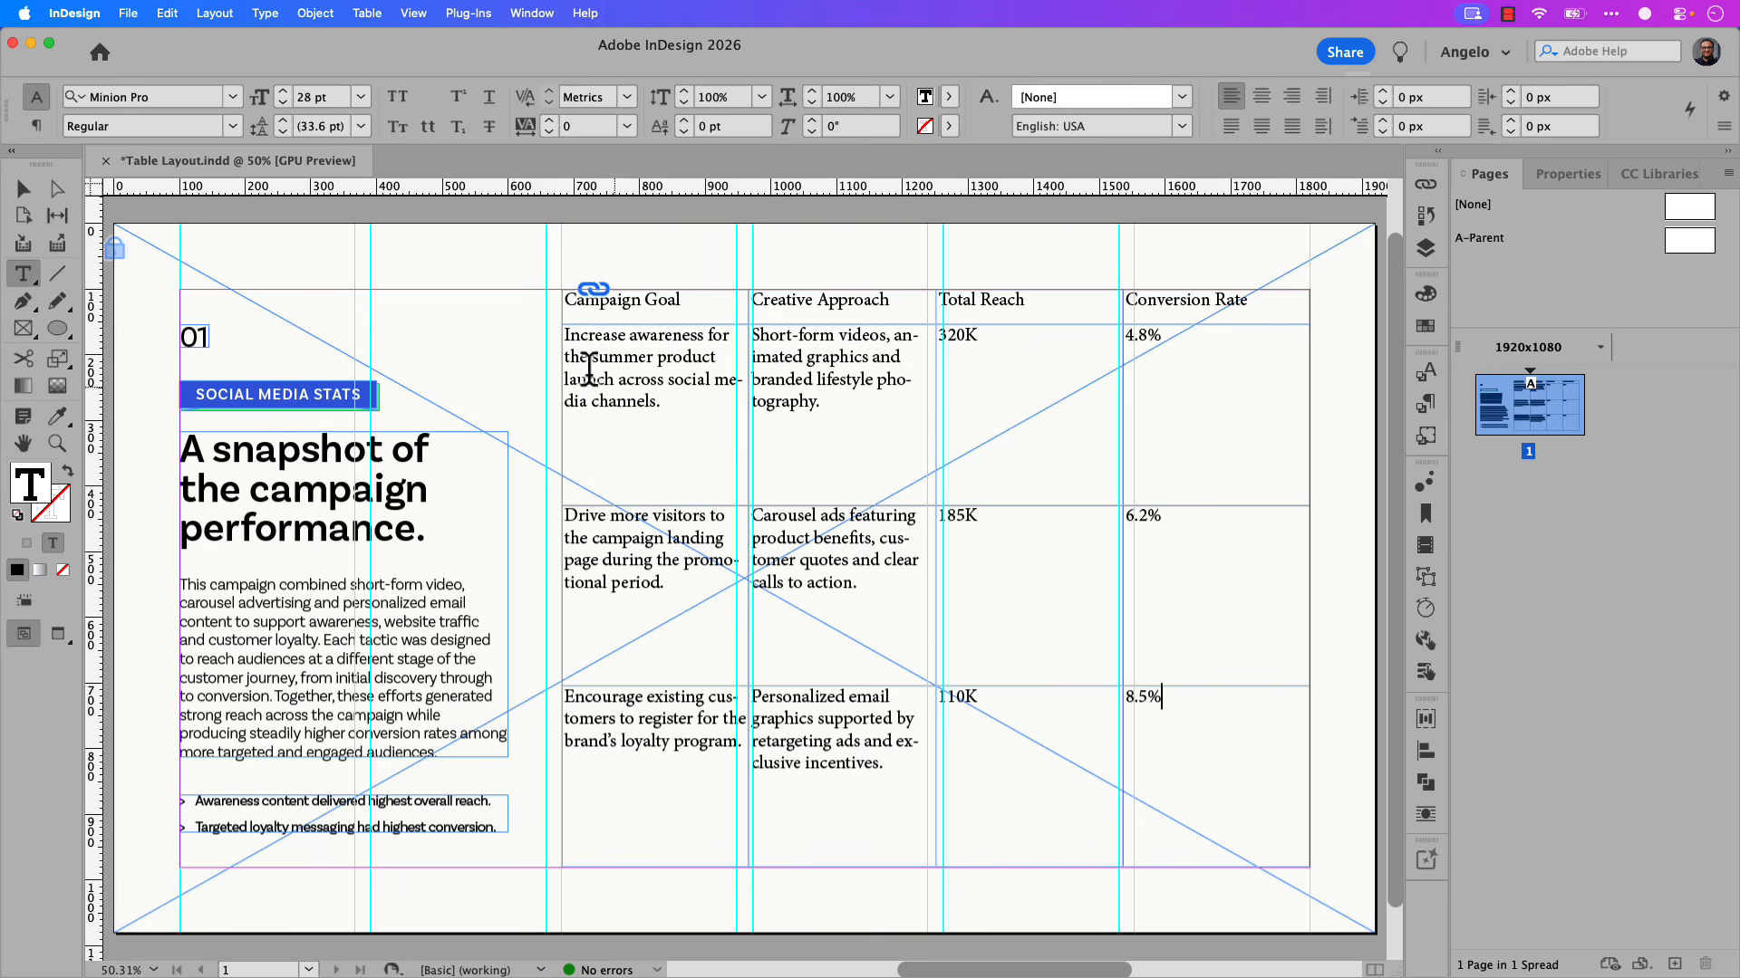
Apply the Cell Text Black paragraph style to every cell of the table, including the header row.
{"action": "left_click_drag", "start_coordinate": [565, 299], "coordinate": [1162, 827]}
{"action": "left_click", "coordinate": [1425, 404]}
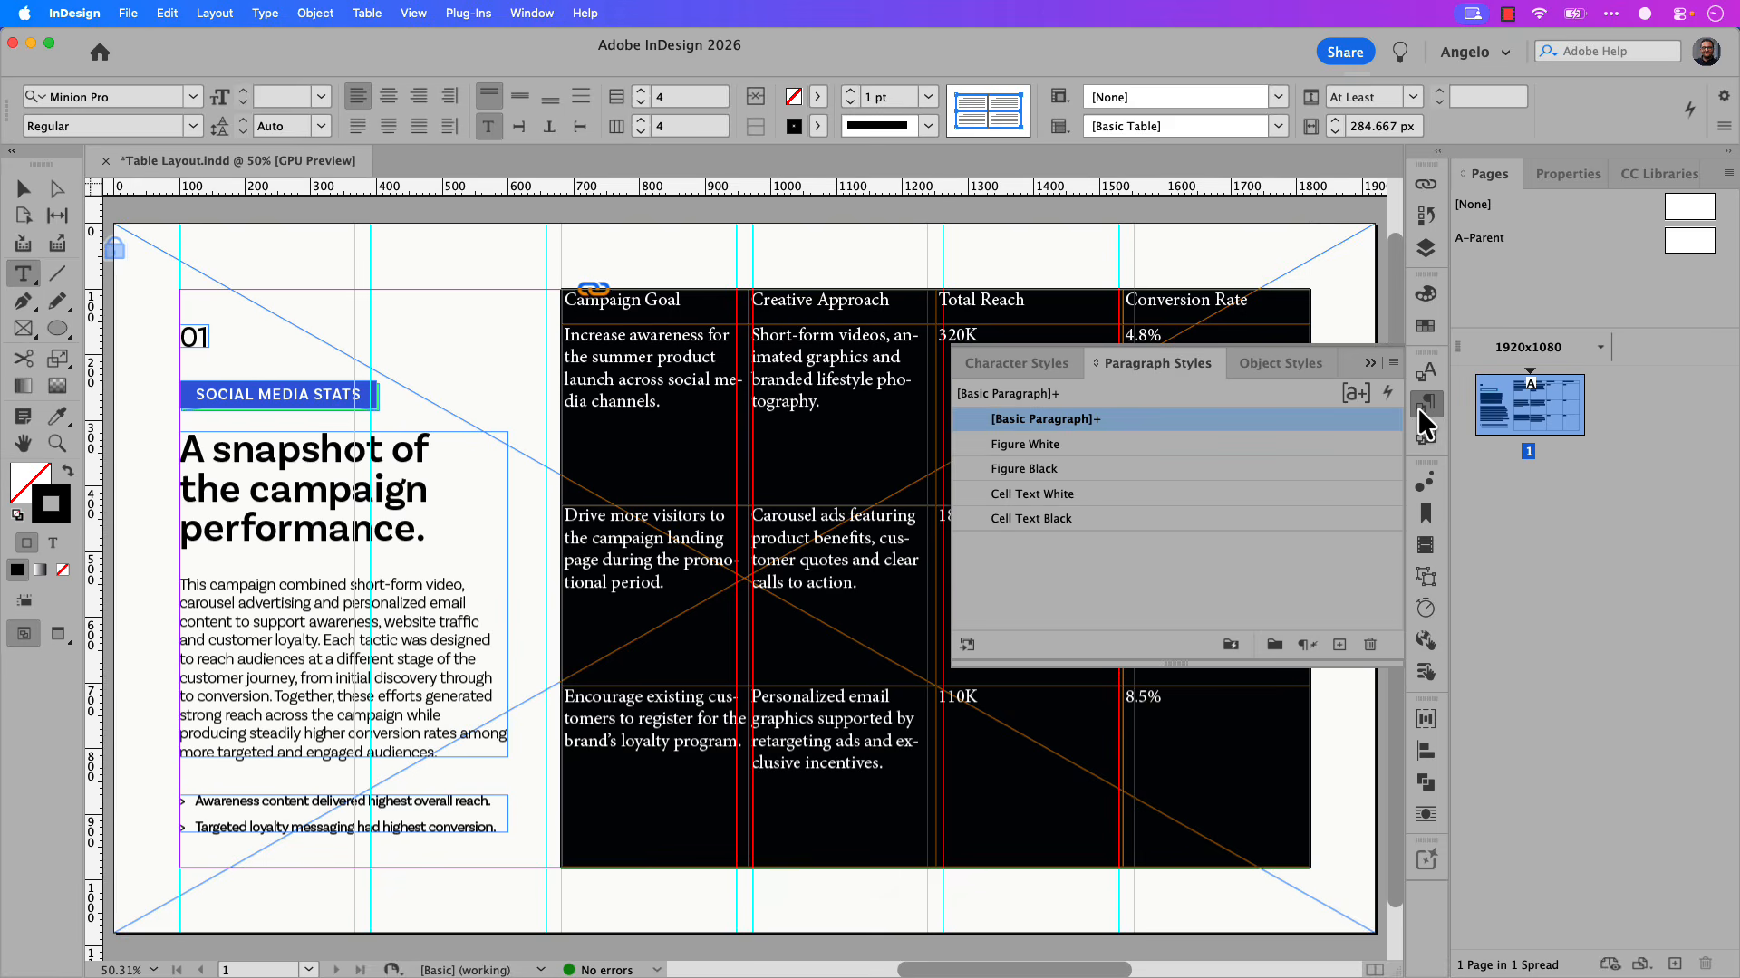
{"action": "left_click", "coordinate": [1080, 520]}
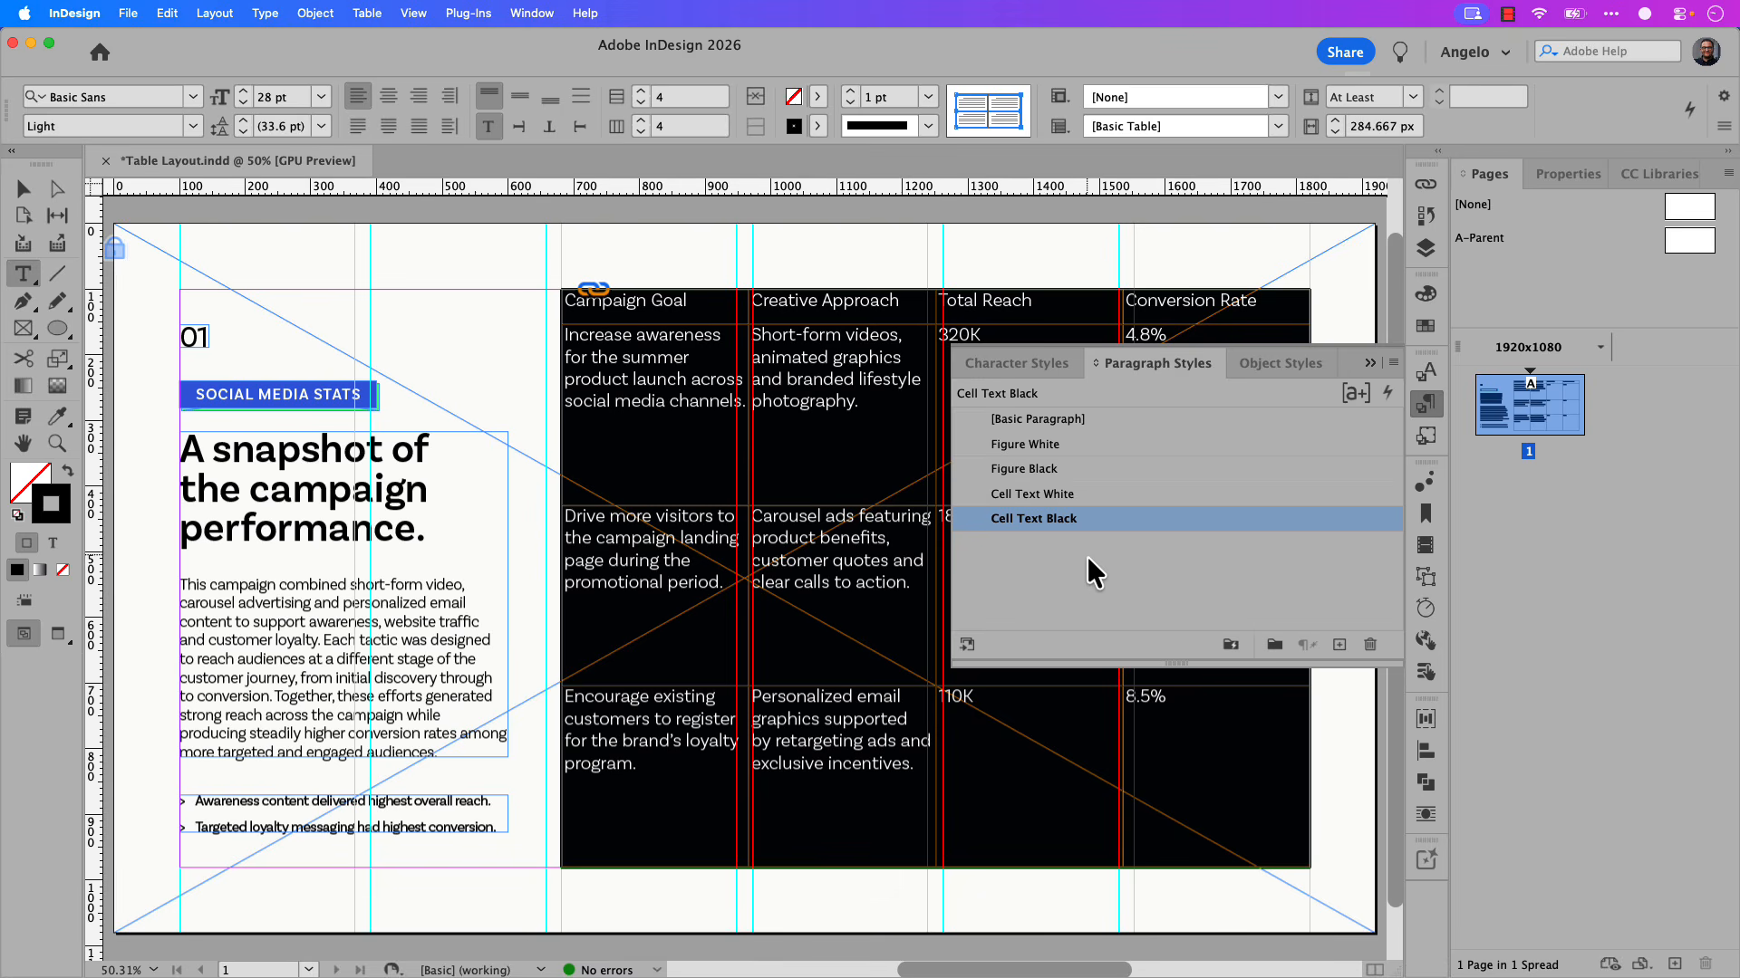
{"action": "left_click", "coordinate": [1369, 363]}
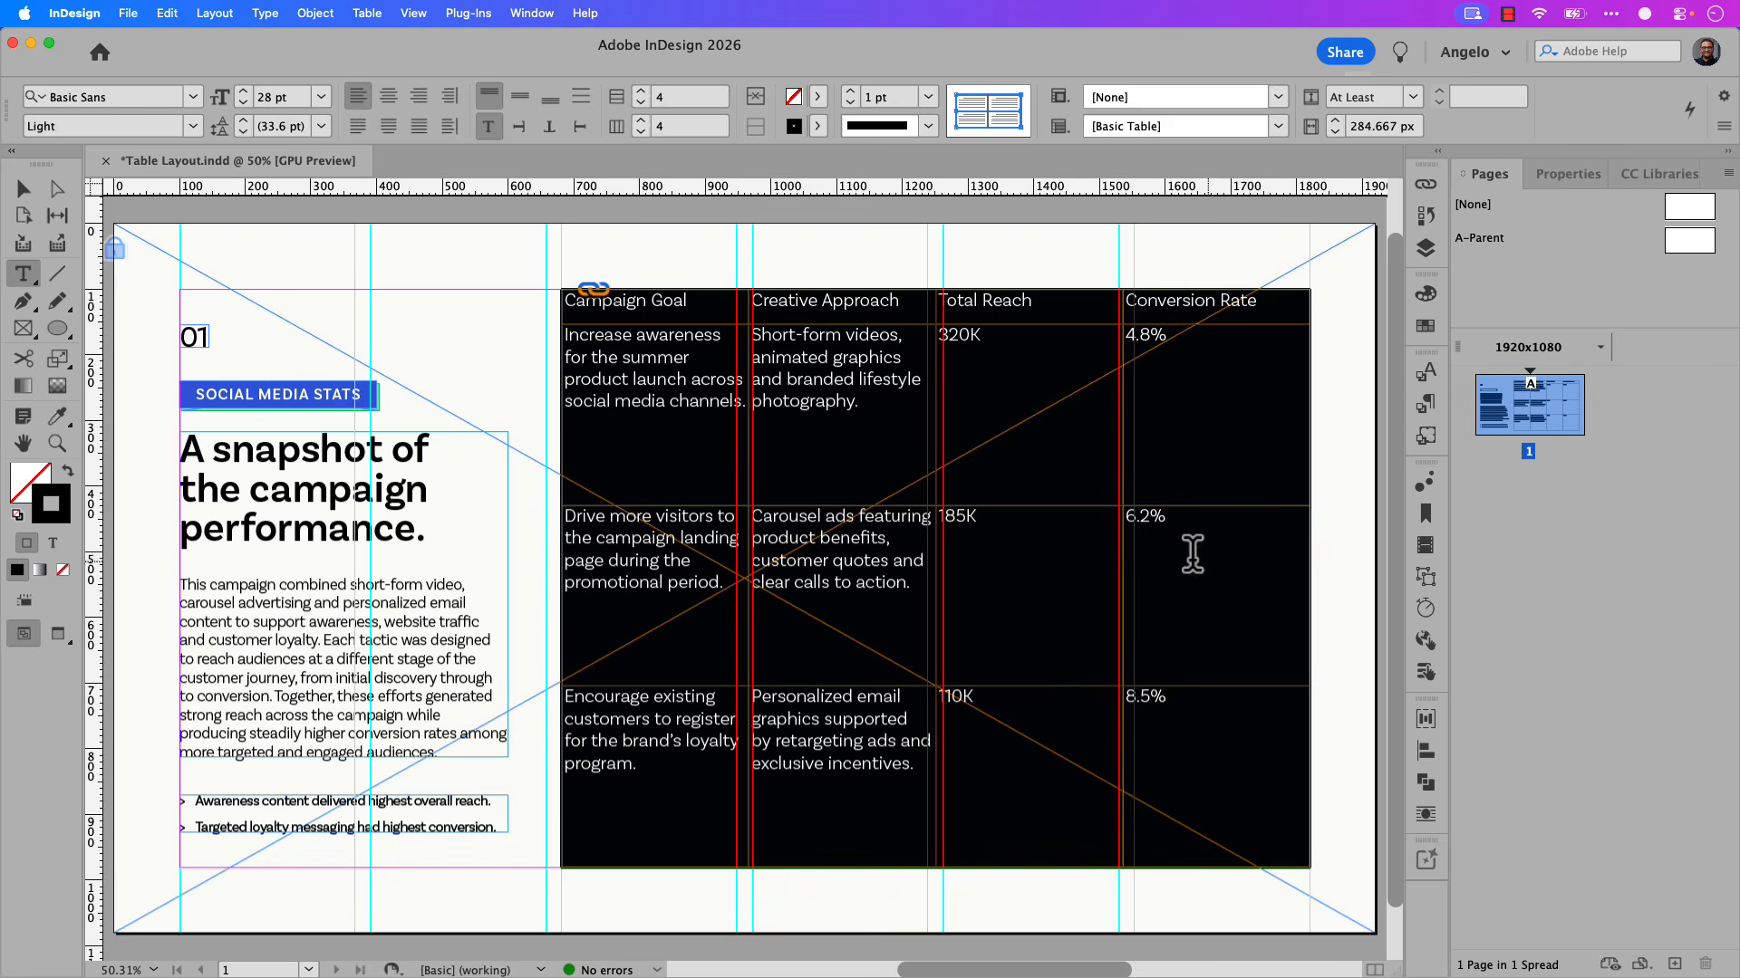
{"action": "left_click", "coordinate": [655, 387]}
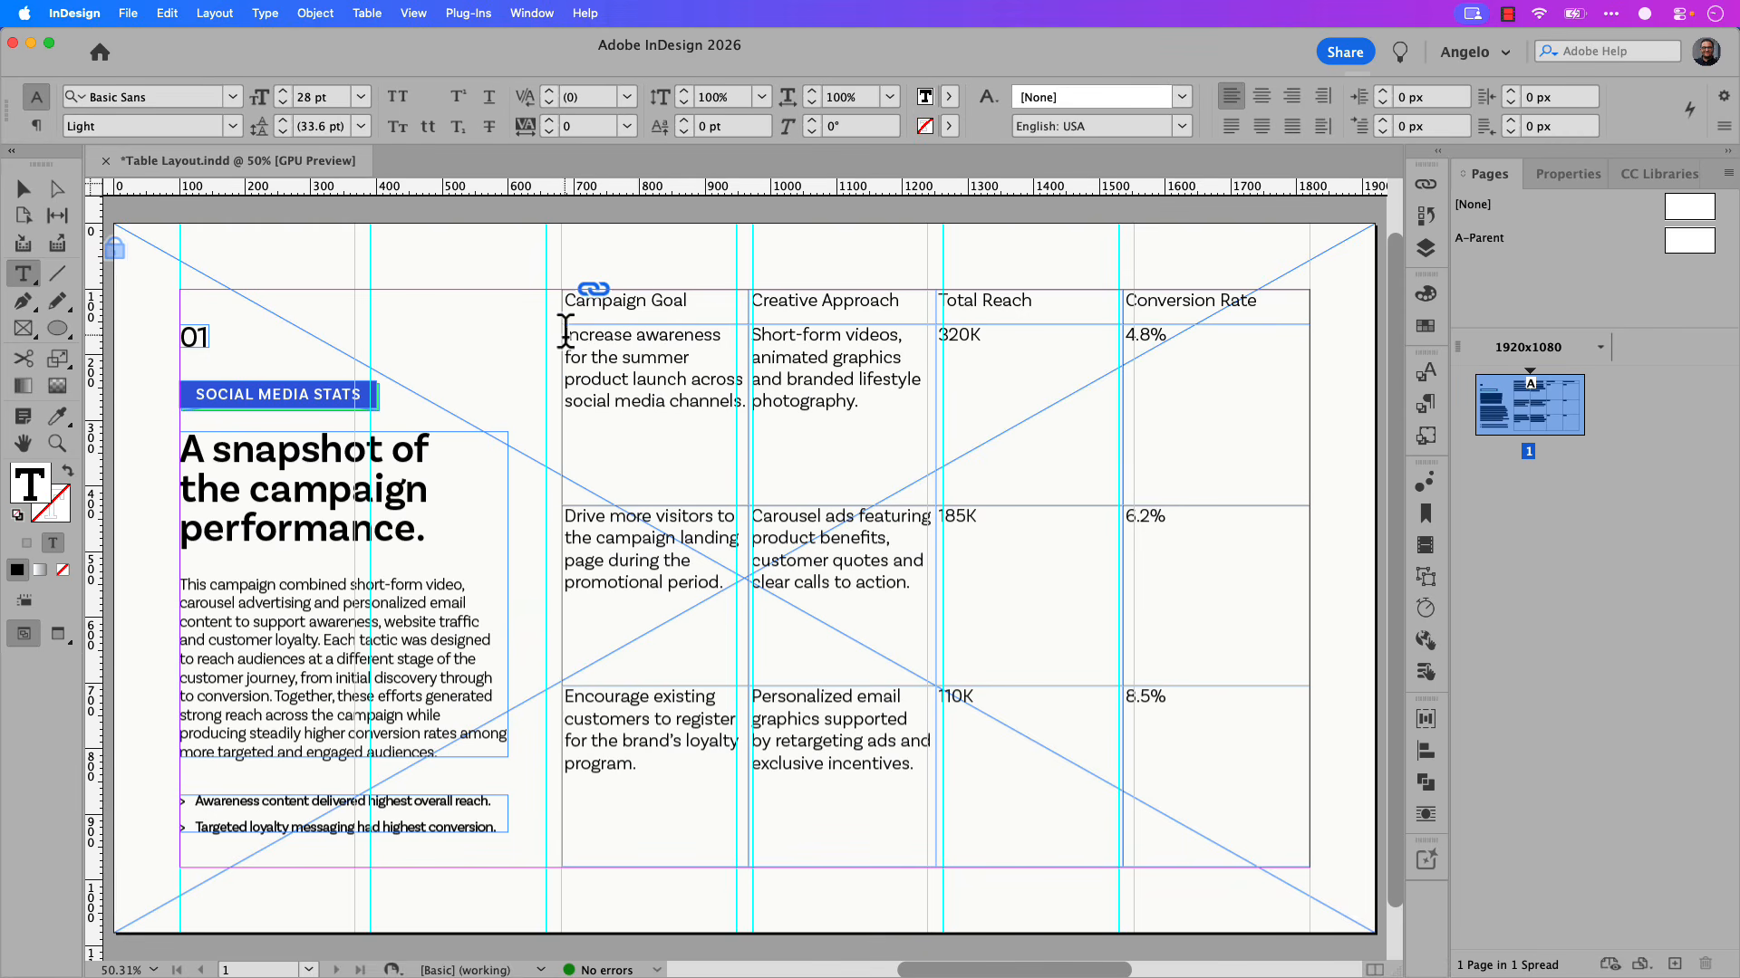
Set the text cell insets of the three body rows to 30 px on all four sides.
{"action": "left_click_drag", "start_coordinate": [564, 335], "coordinate": [1184, 738]}
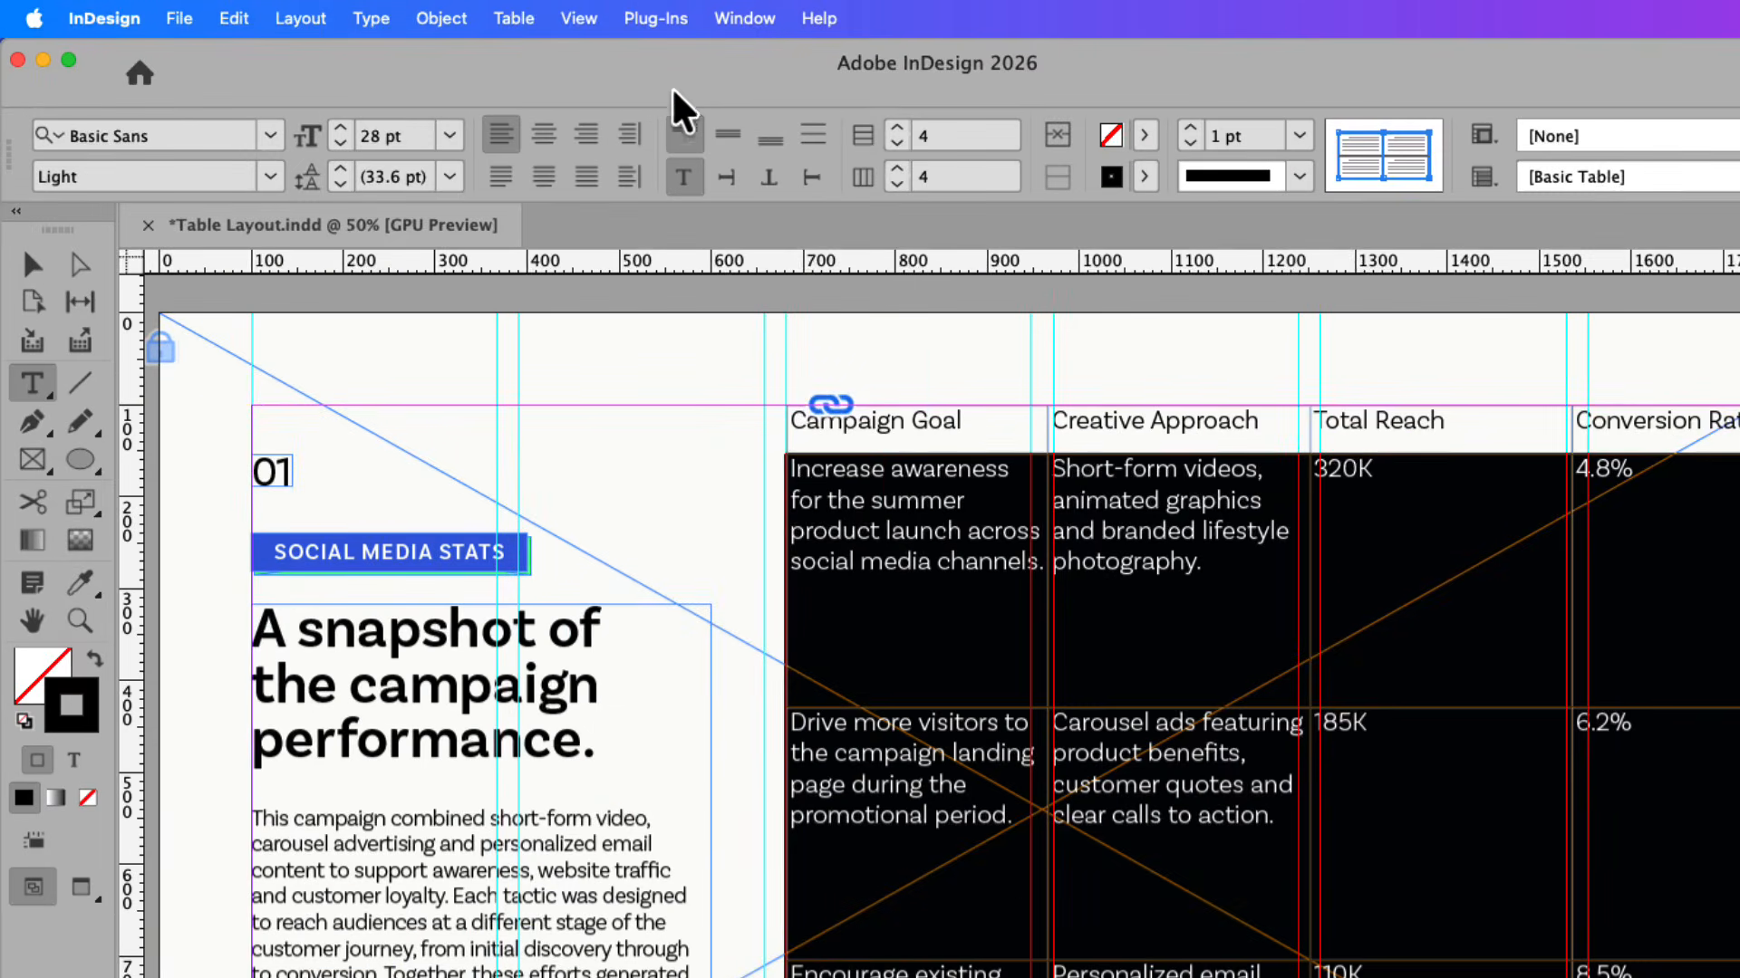
{"action": "left_click", "coordinate": [533, 11]}
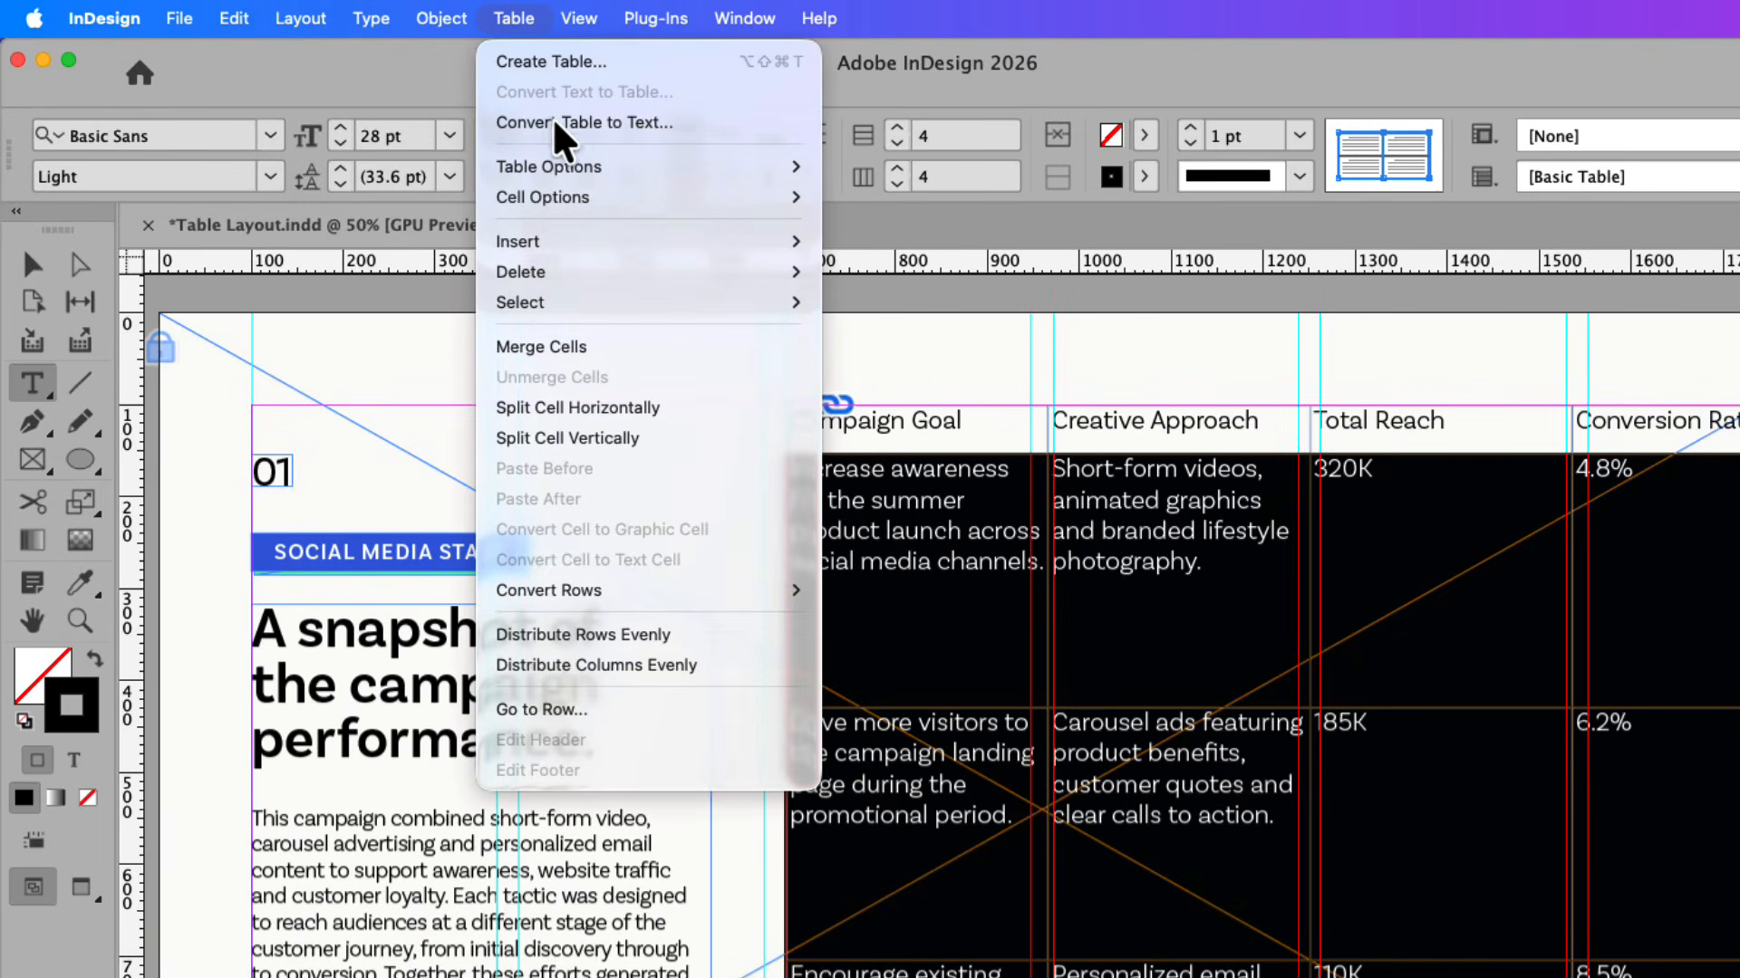
{"action": "mouse_move", "coordinate": [636, 198]}
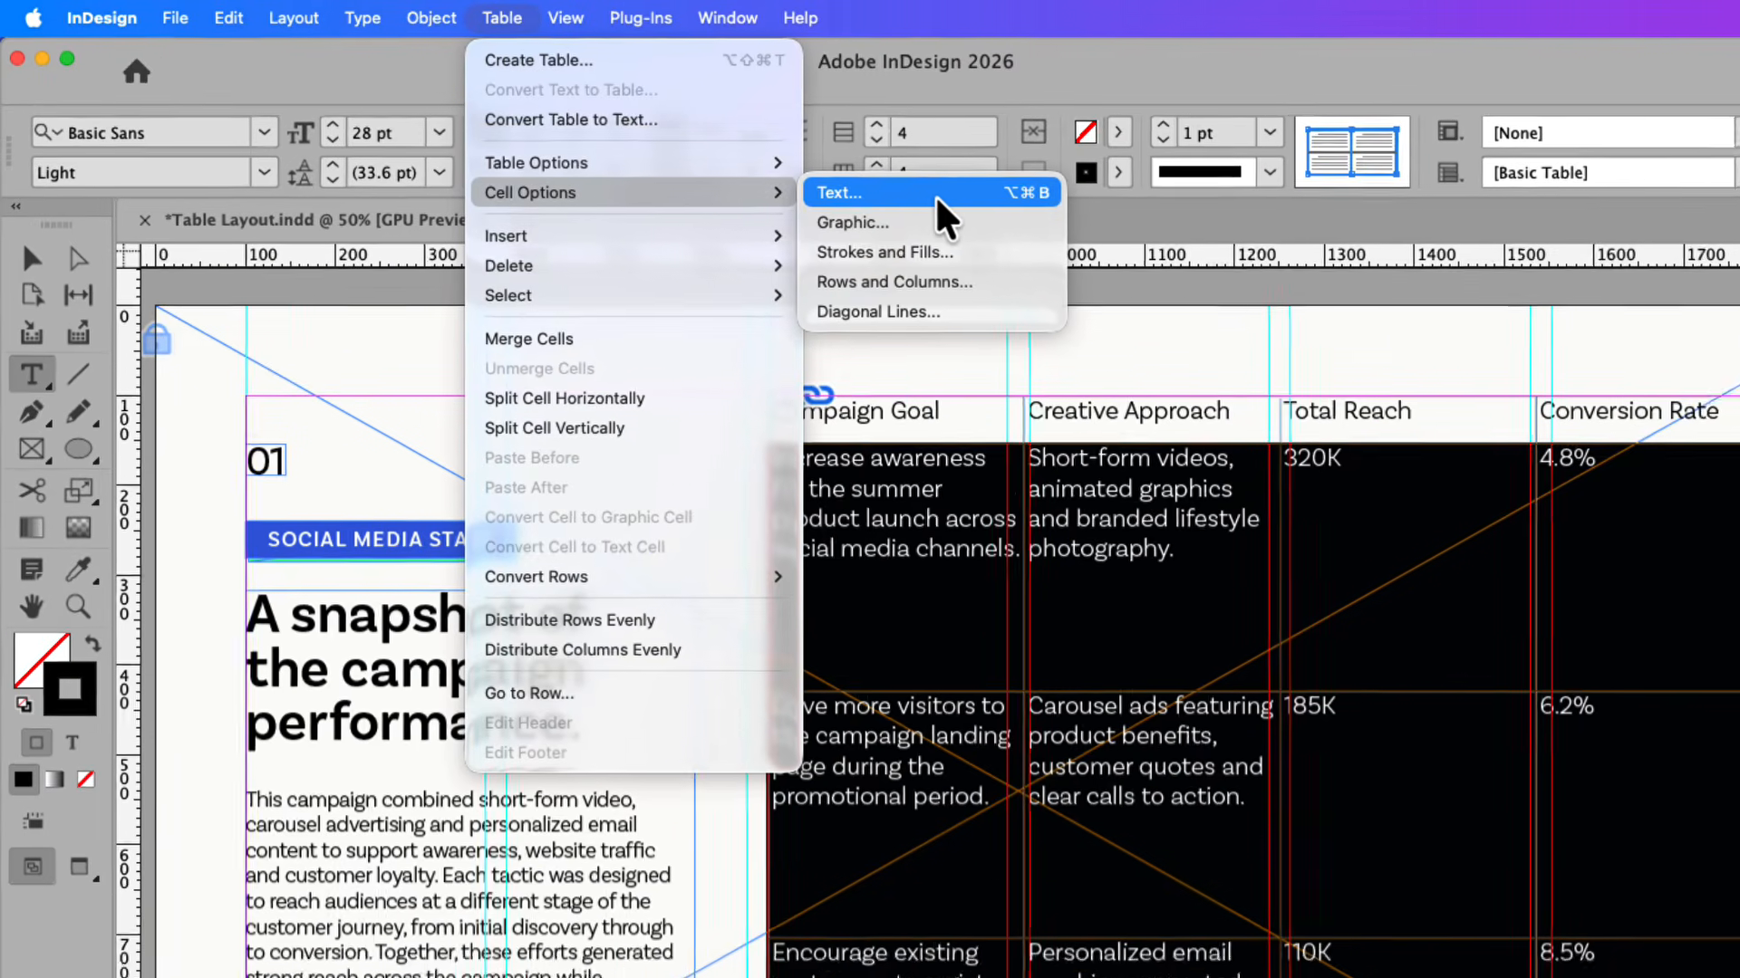
{"action": "left_click", "coordinate": [915, 195]}
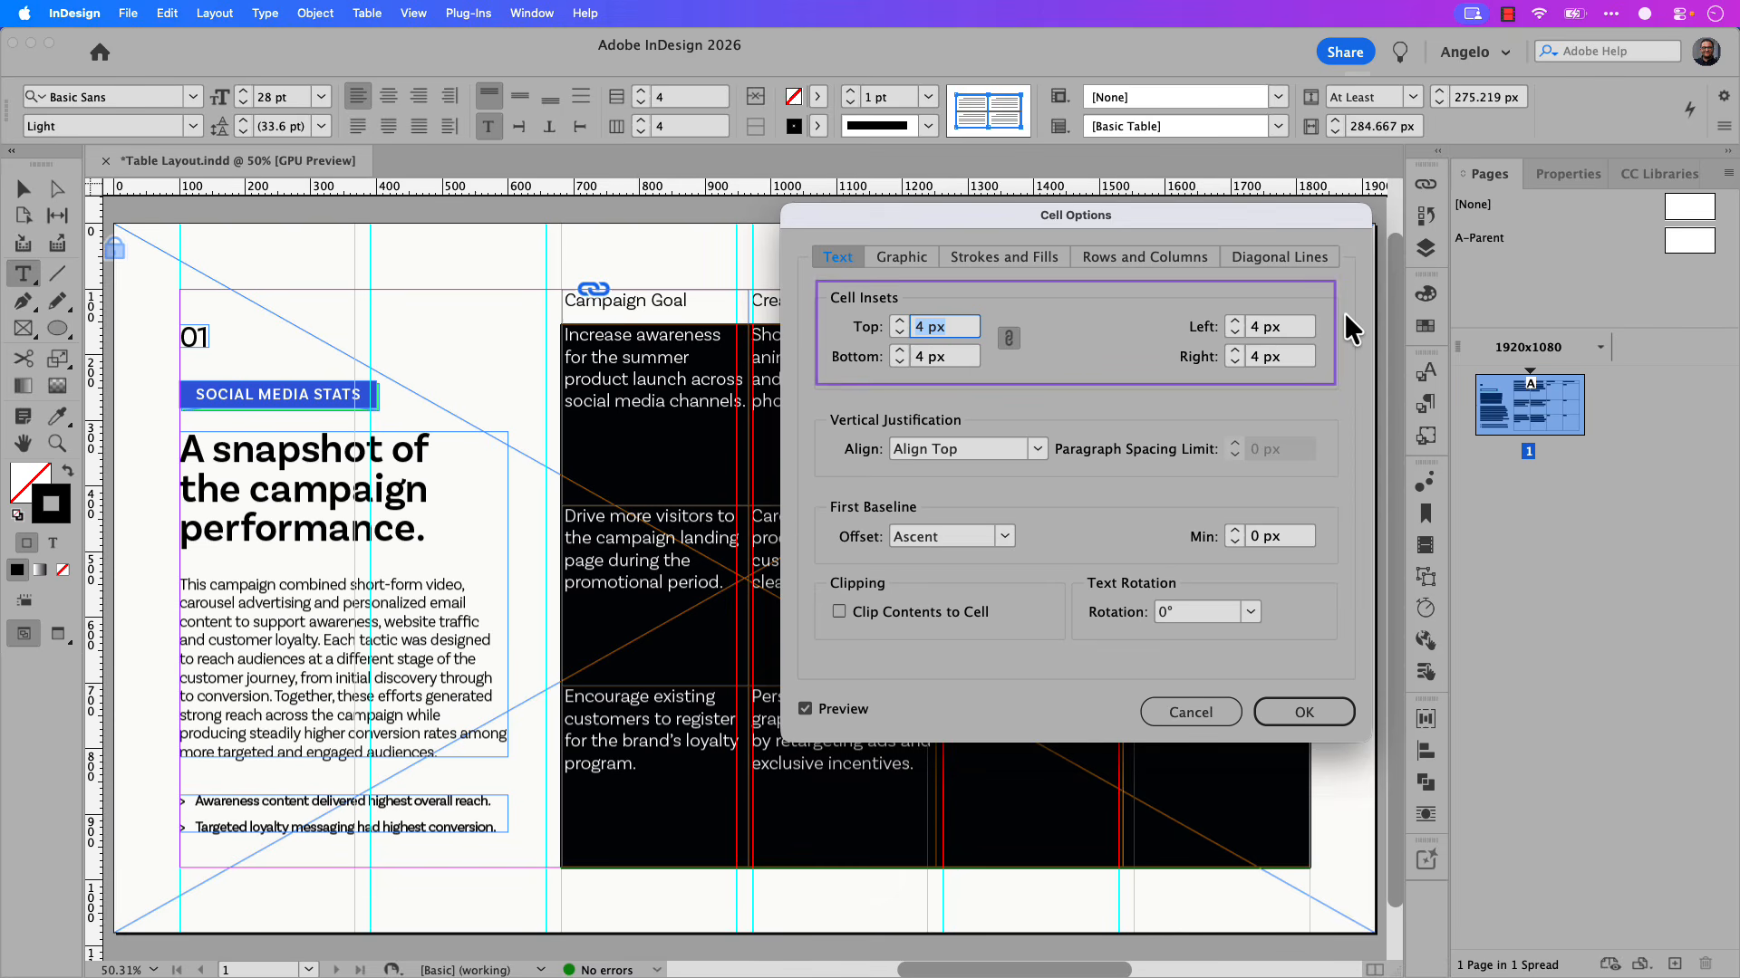
{"action": "left_click", "coordinate": [898, 321]}
{"action": "left_click", "coordinate": [899, 321]}
{"action": "left_click", "coordinate": [899, 321]}
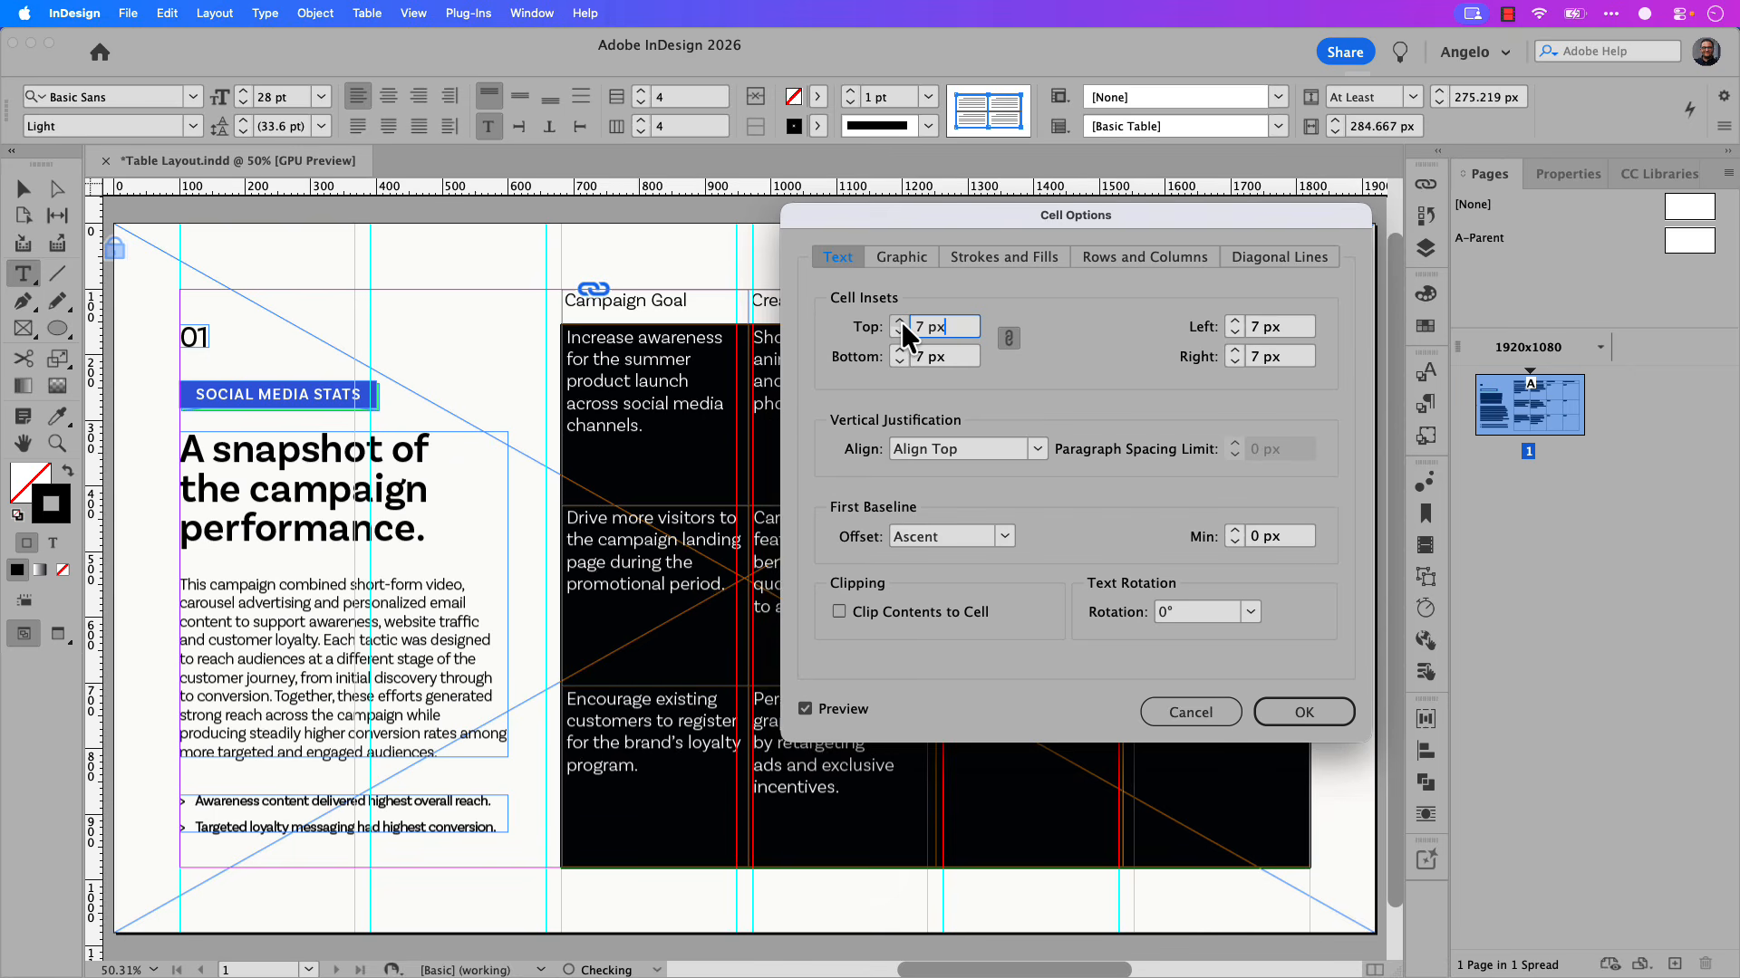
{"action": "left_click", "coordinate": [899, 321]}
{"action": "left_click", "coordinate": [899, 321]}
{"action": "left_click", "coordinate": [898, 321]}
{"action": "left_click", "coordinate": [899, 322]}
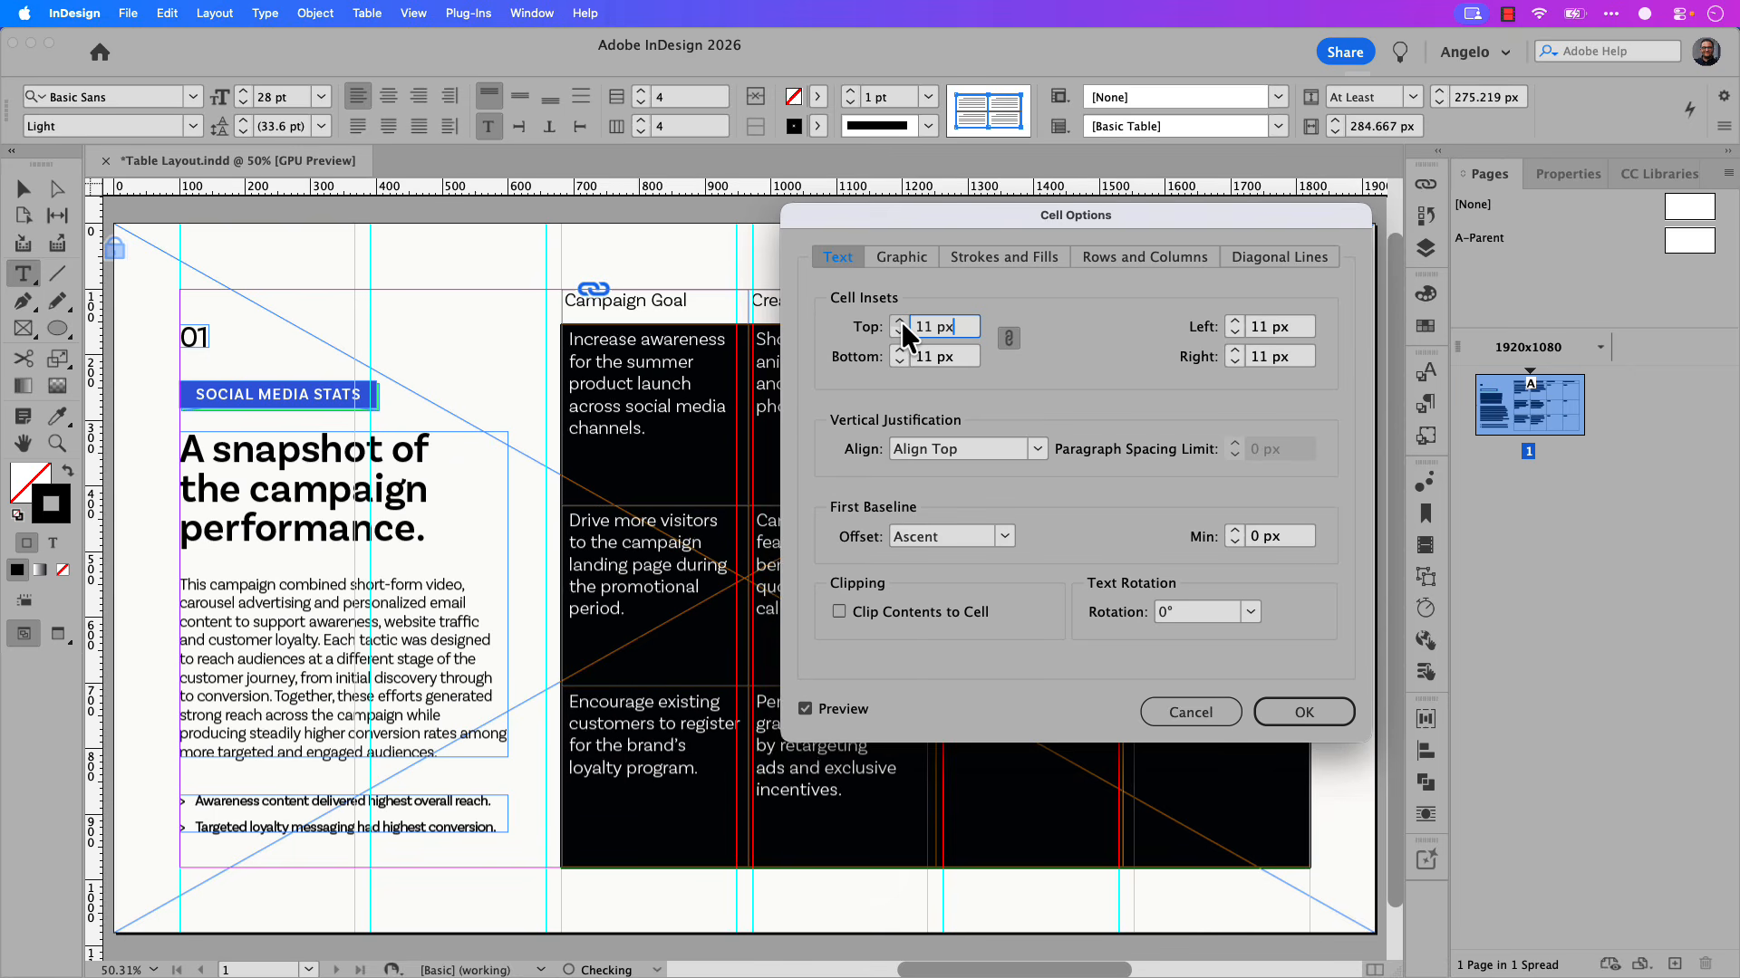
{"action": "left_click", "coordinate": [900, 321]}
{"action": "left_click", "coordinate": [900, 321]}
{"action": "left_click", "coordinate": [899, 322]}
{"action": "left_click", "coordinate": [900, 322]}
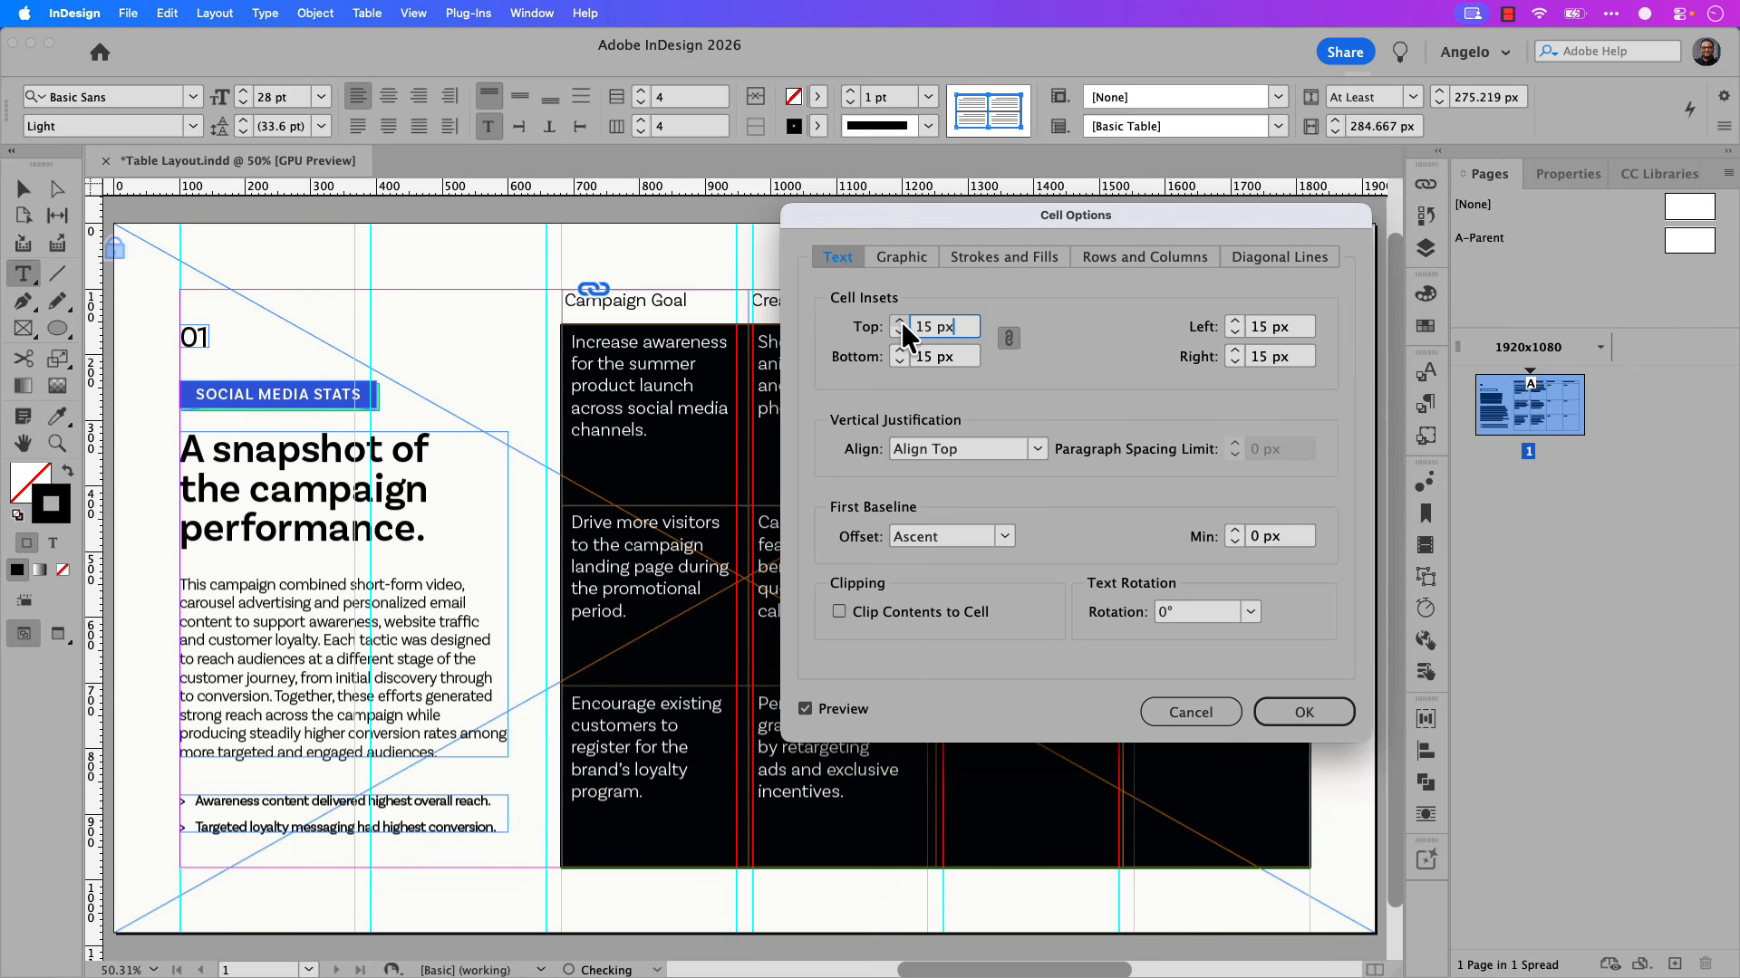
{"action": "left_click", "coordinate": [900, 322]}
{"action": "left_click", "coordinate": [900, 322]}
{"action": "left_click", "coordinate": [899, 321]}
{"action": "left_click", "coordinate": [900, 322]}
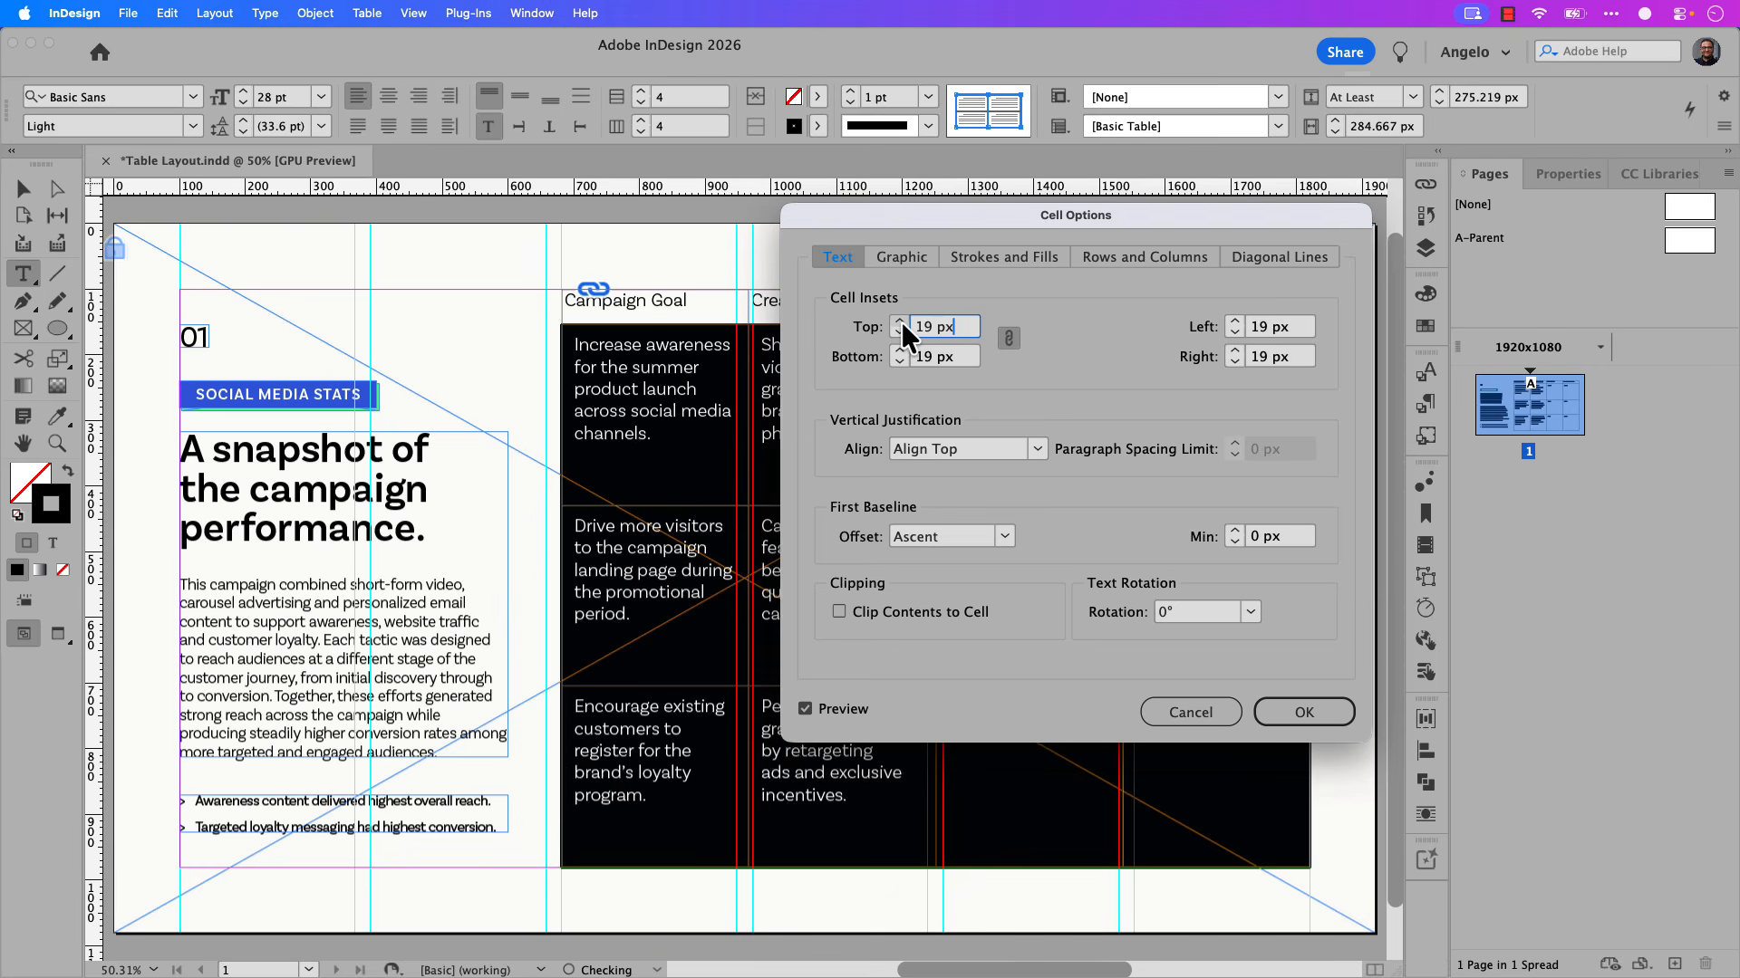
{"action": "left_click", "coordinate": [901, 322]}
{"action": "left_click", "coordinate": [901, 322]}
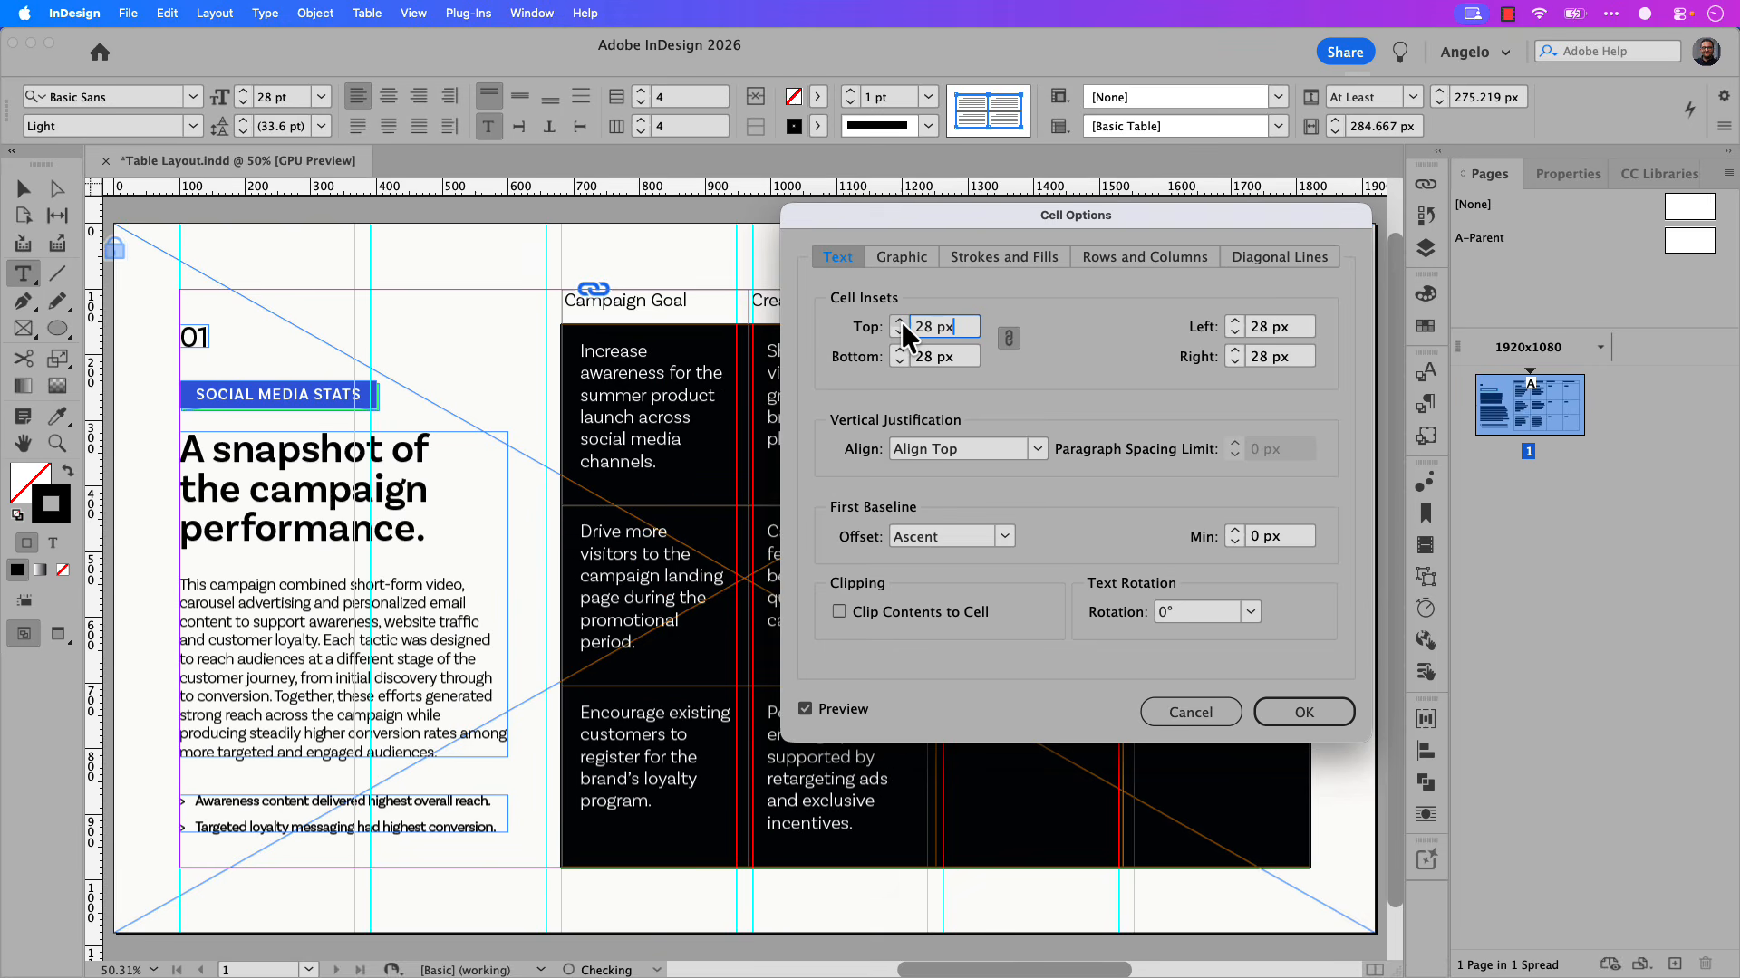
{"action": "left_click", "coordinate": [900, 321]}
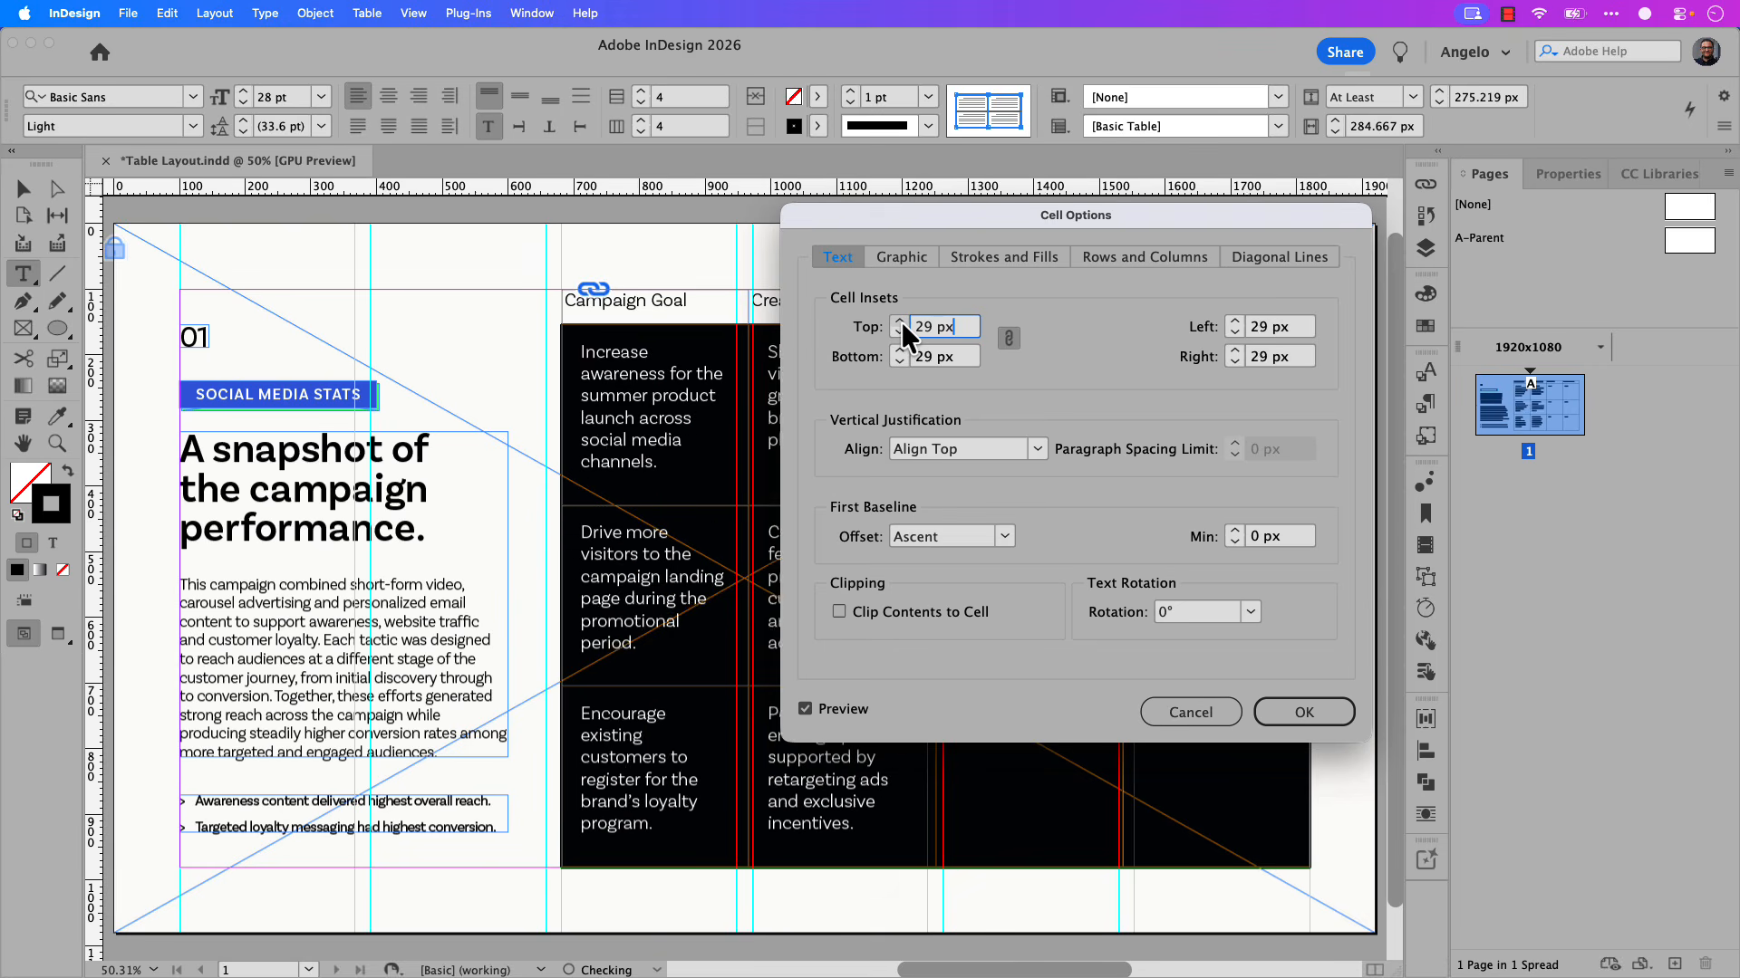
{"action": "left_click", "coordinate": [901, 322]}
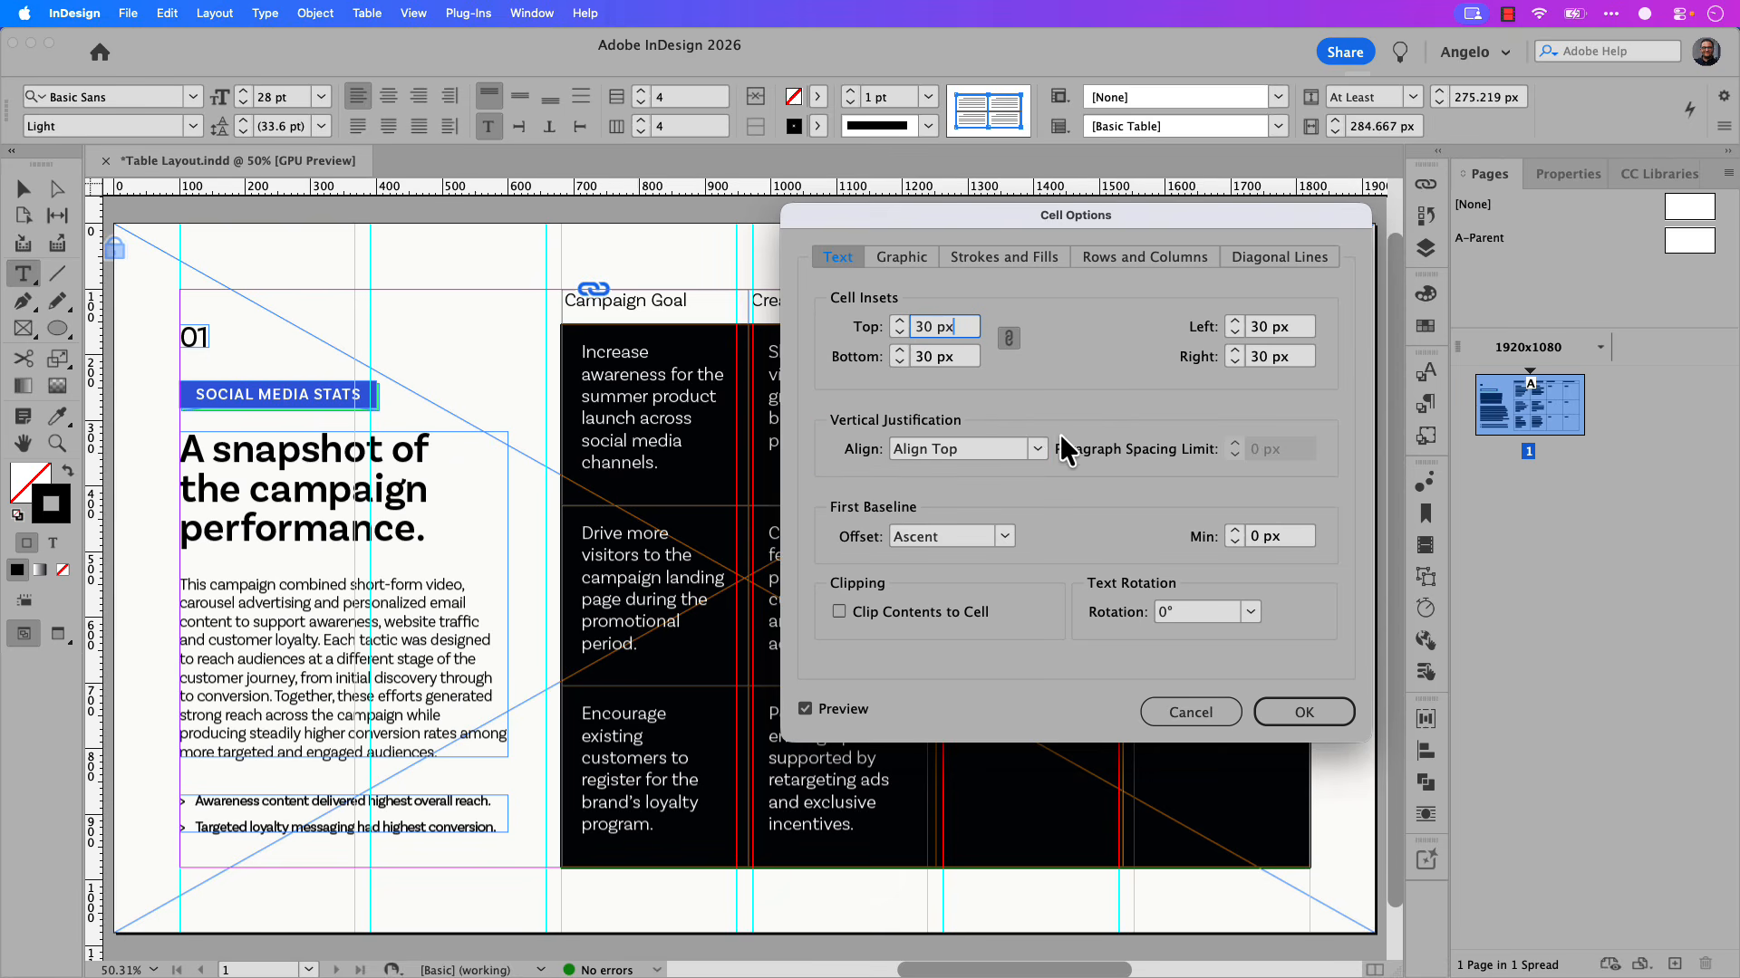
Set the vertical justification of the body cells to Align Center.
{"action": "left_click", "coordinate": [1038, 448]}
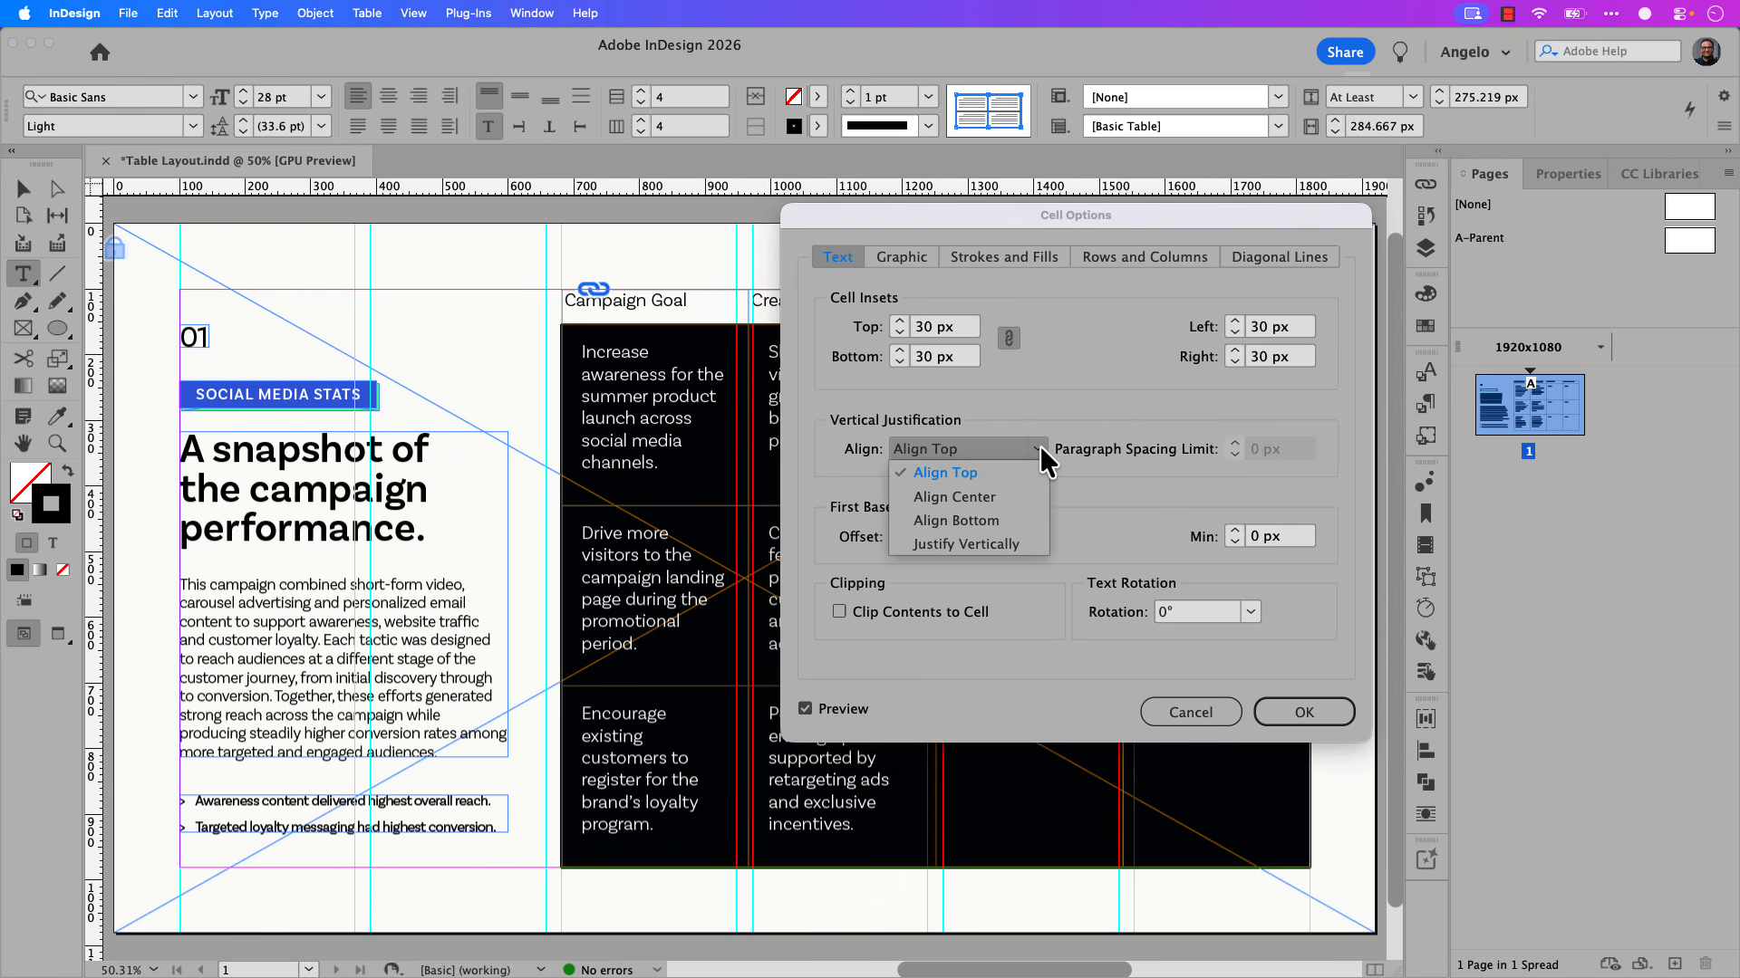
{"action": "left_click", "coordinate": [1034, 495]}
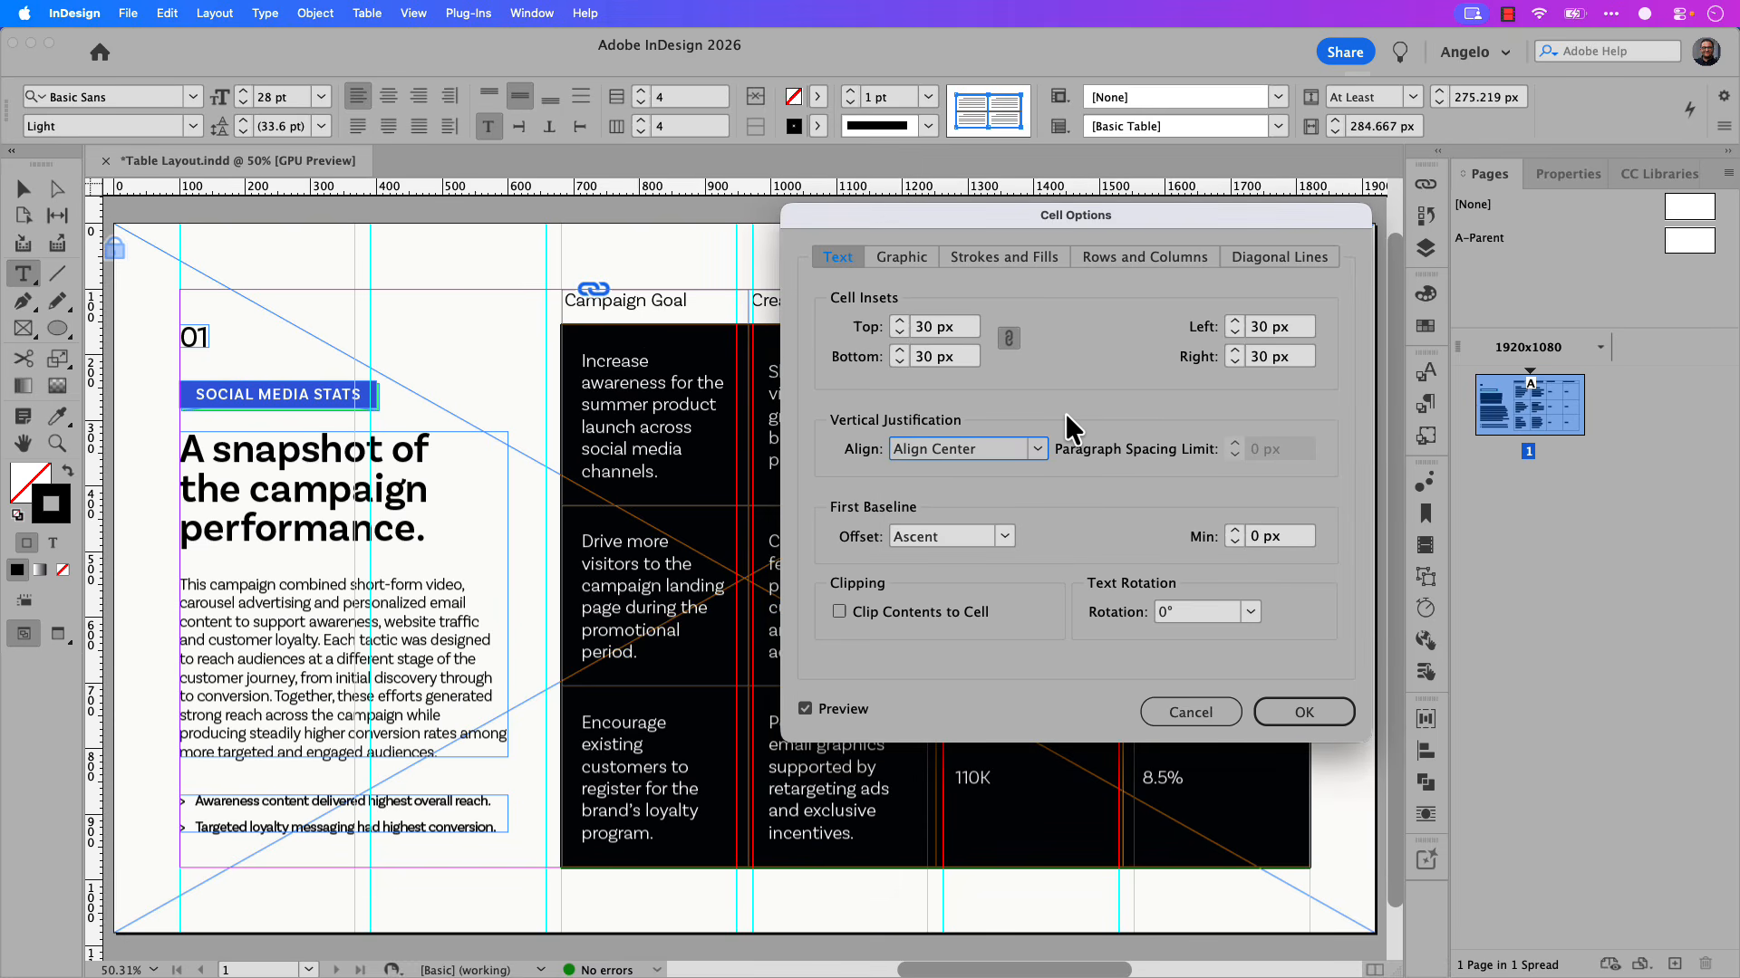
Confirm the body cells' options, and center the header row text both vertically and horizontally.
{"action": "left_click", "coordinate": [1340, 720]}
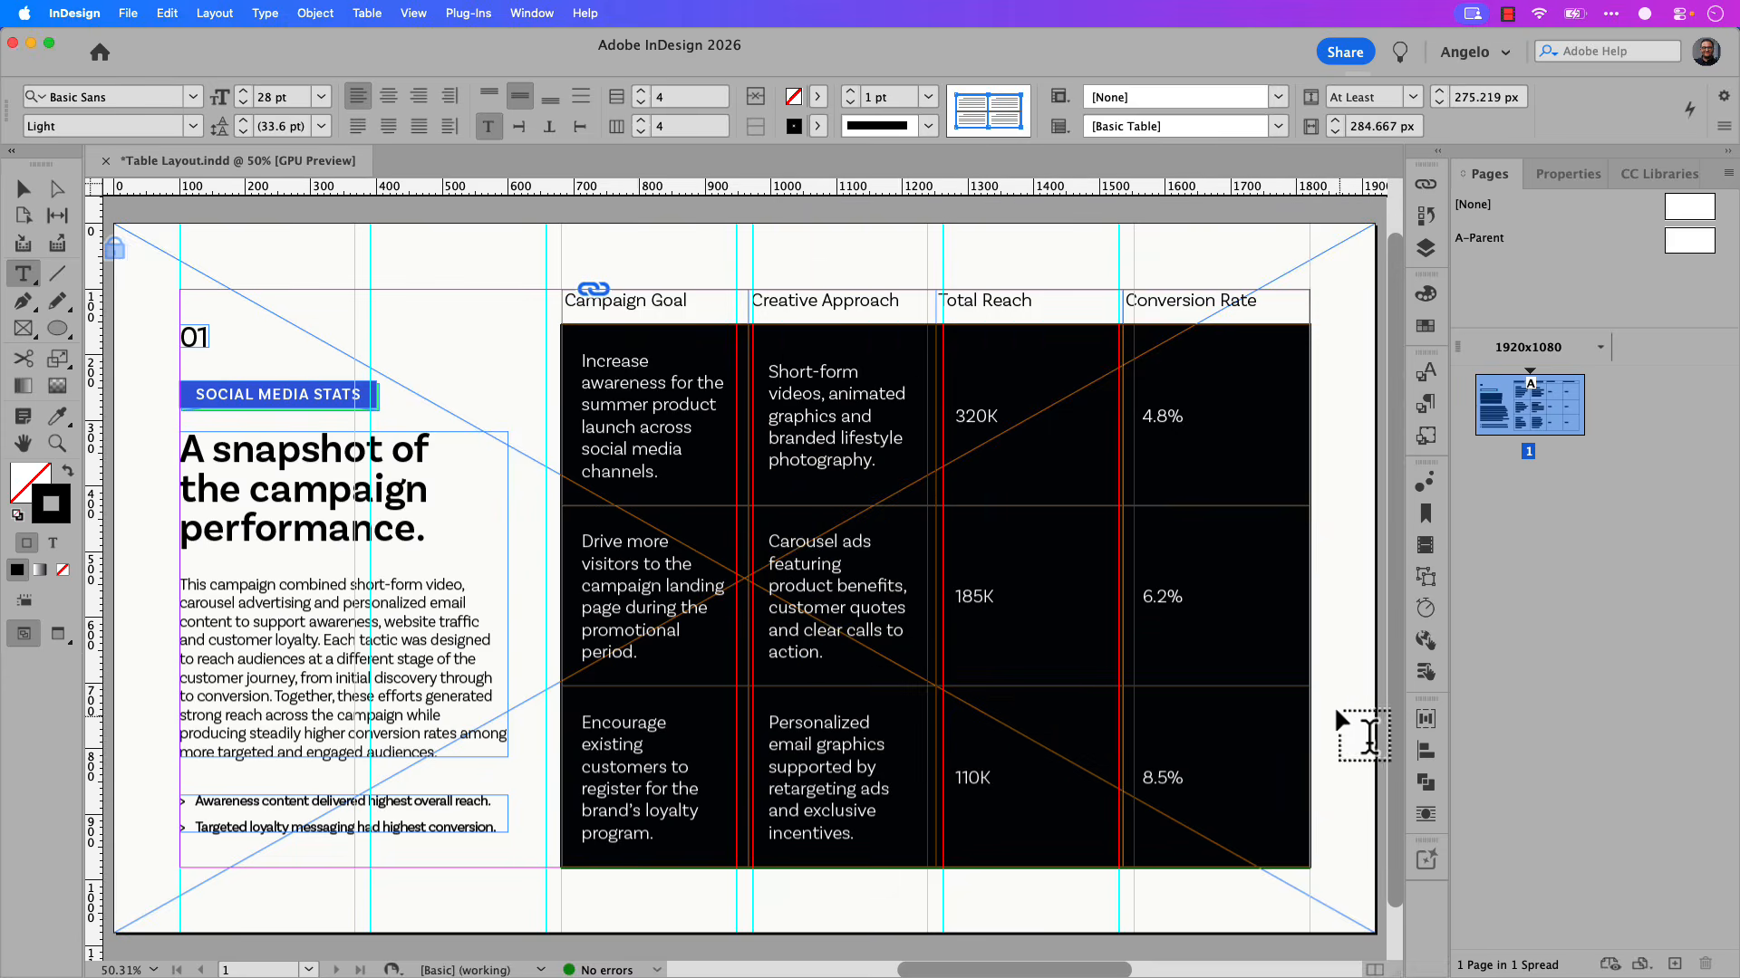
{"action": "left_click", "coordinate": [1330, 602]}
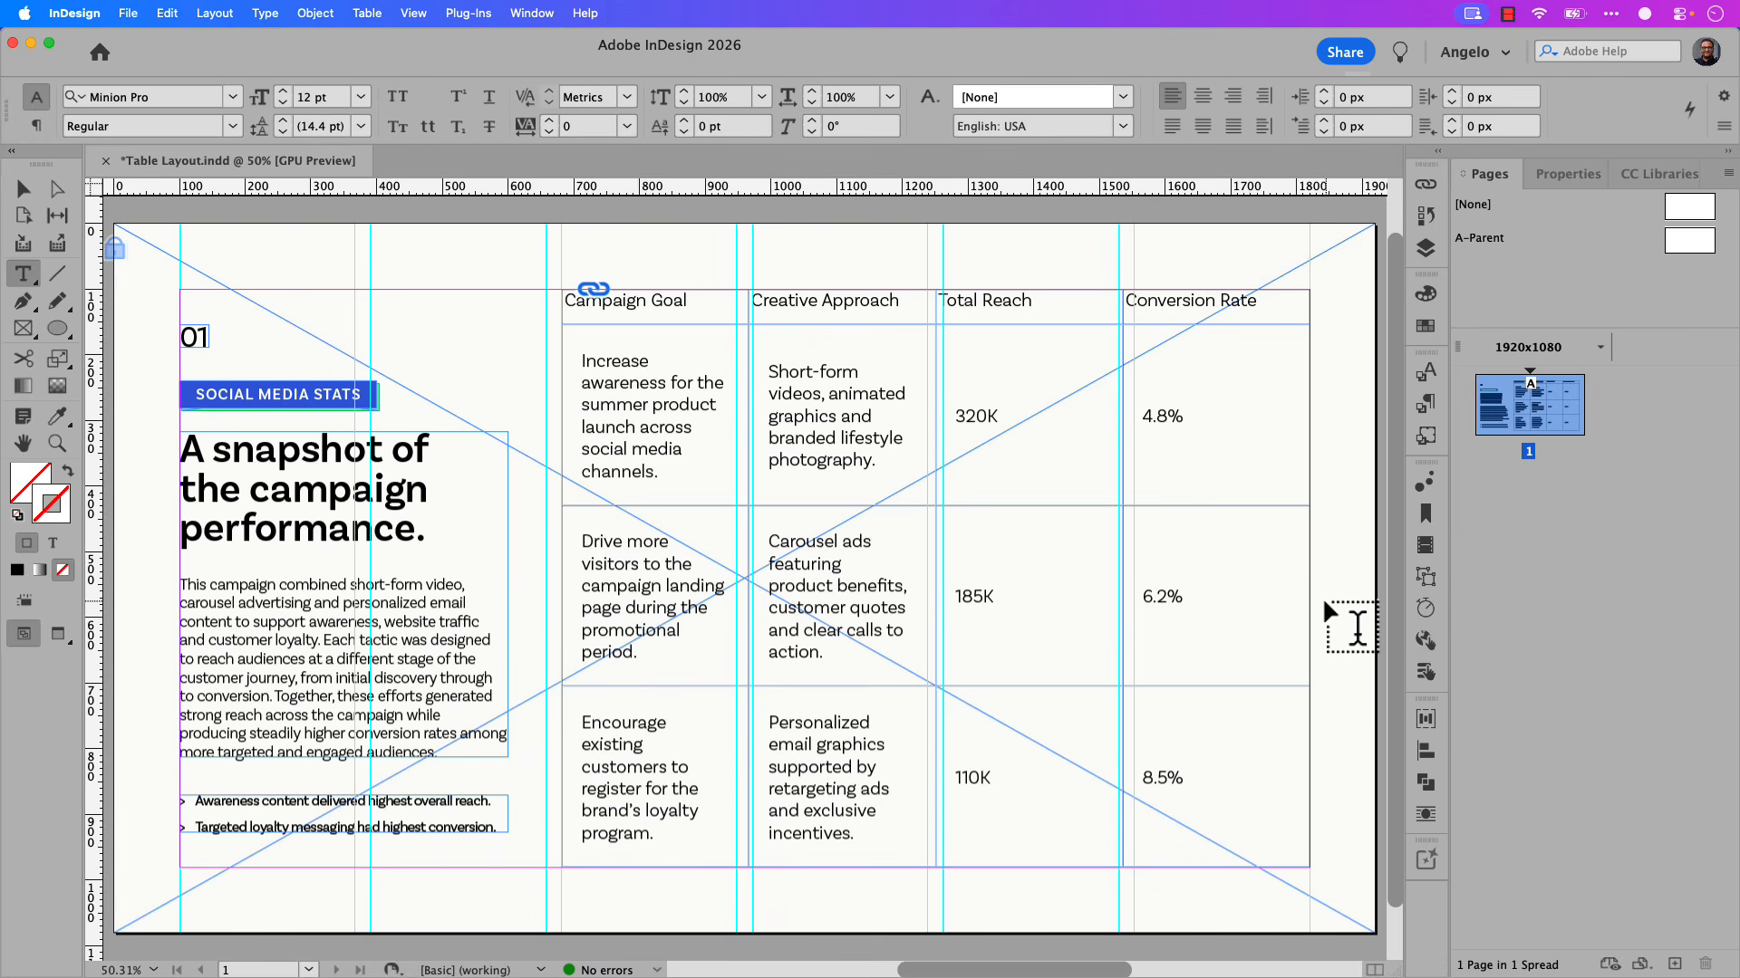
{"action": "left_click_drag", "start_coordinate": [567, 300], "coordinate": [1209, 319]}
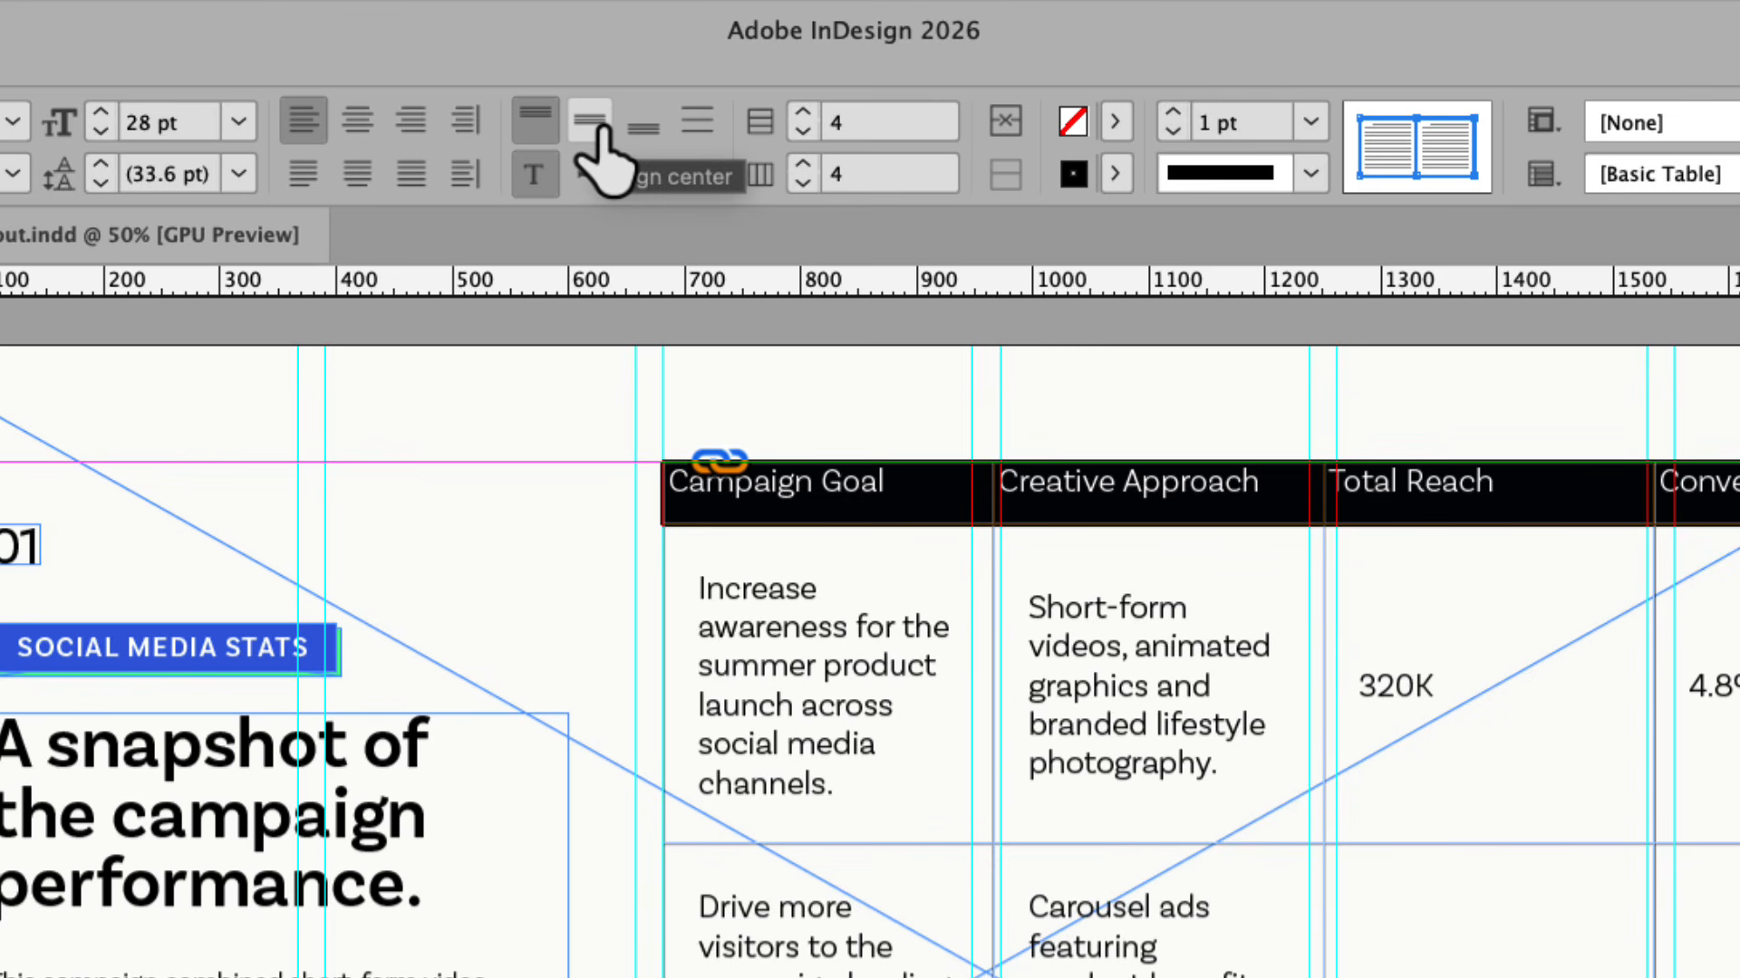
{"action": "left_click", "coordinate": [598, 129]}
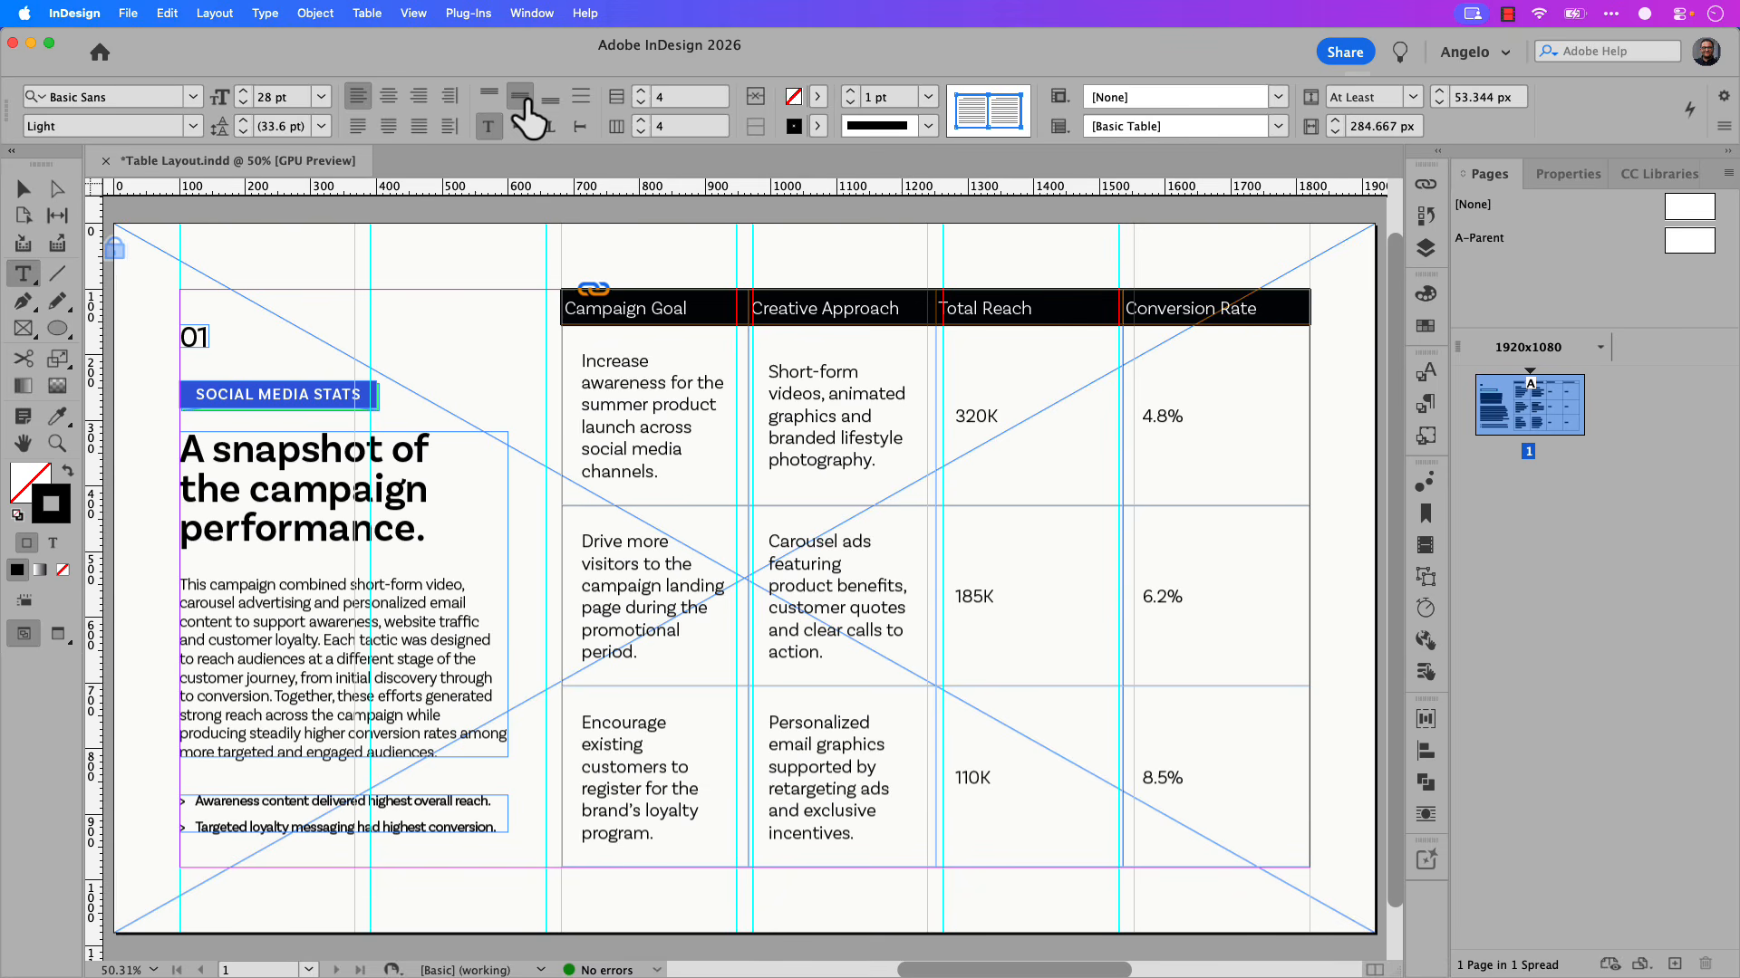
{"action": "left_click", "coordinate": [390, 98]}
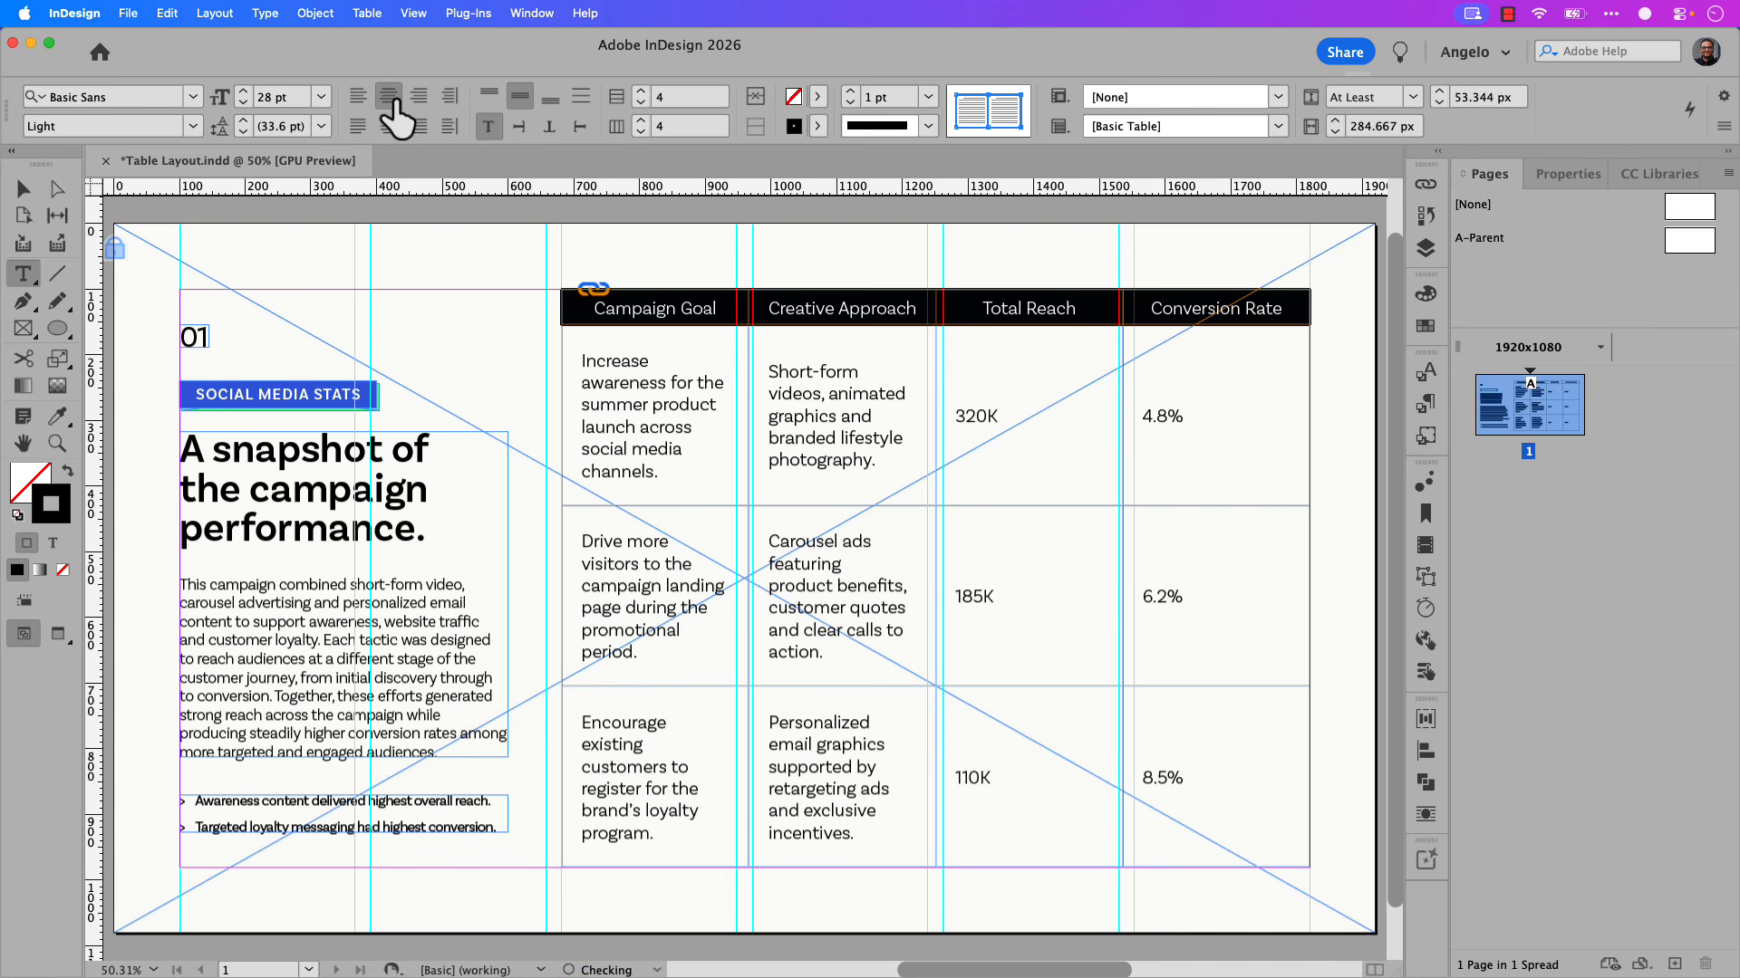
{"action": "left_click", "coordinate": [654, 374]}
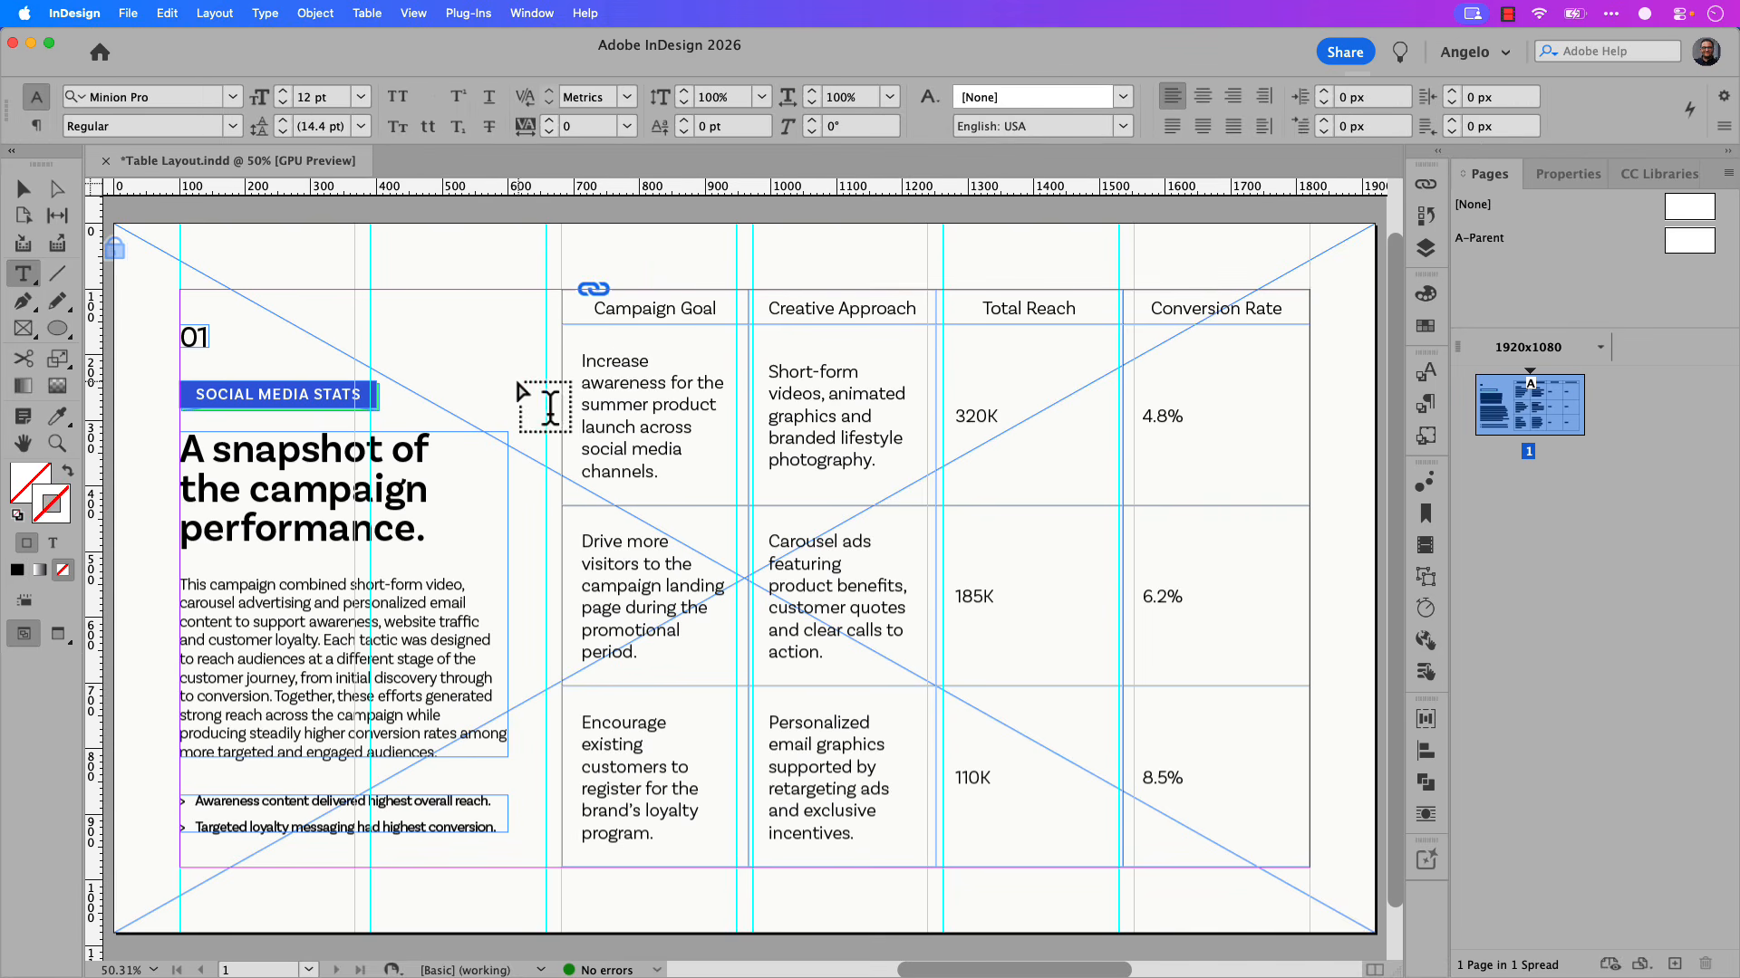
Center the text horizontally in the body cells of the Total Reach and Conversion Rate columns.
{"action": "left_click_drag", "start_coordinate": [960, 371], "coordinate": [1200, 763]}
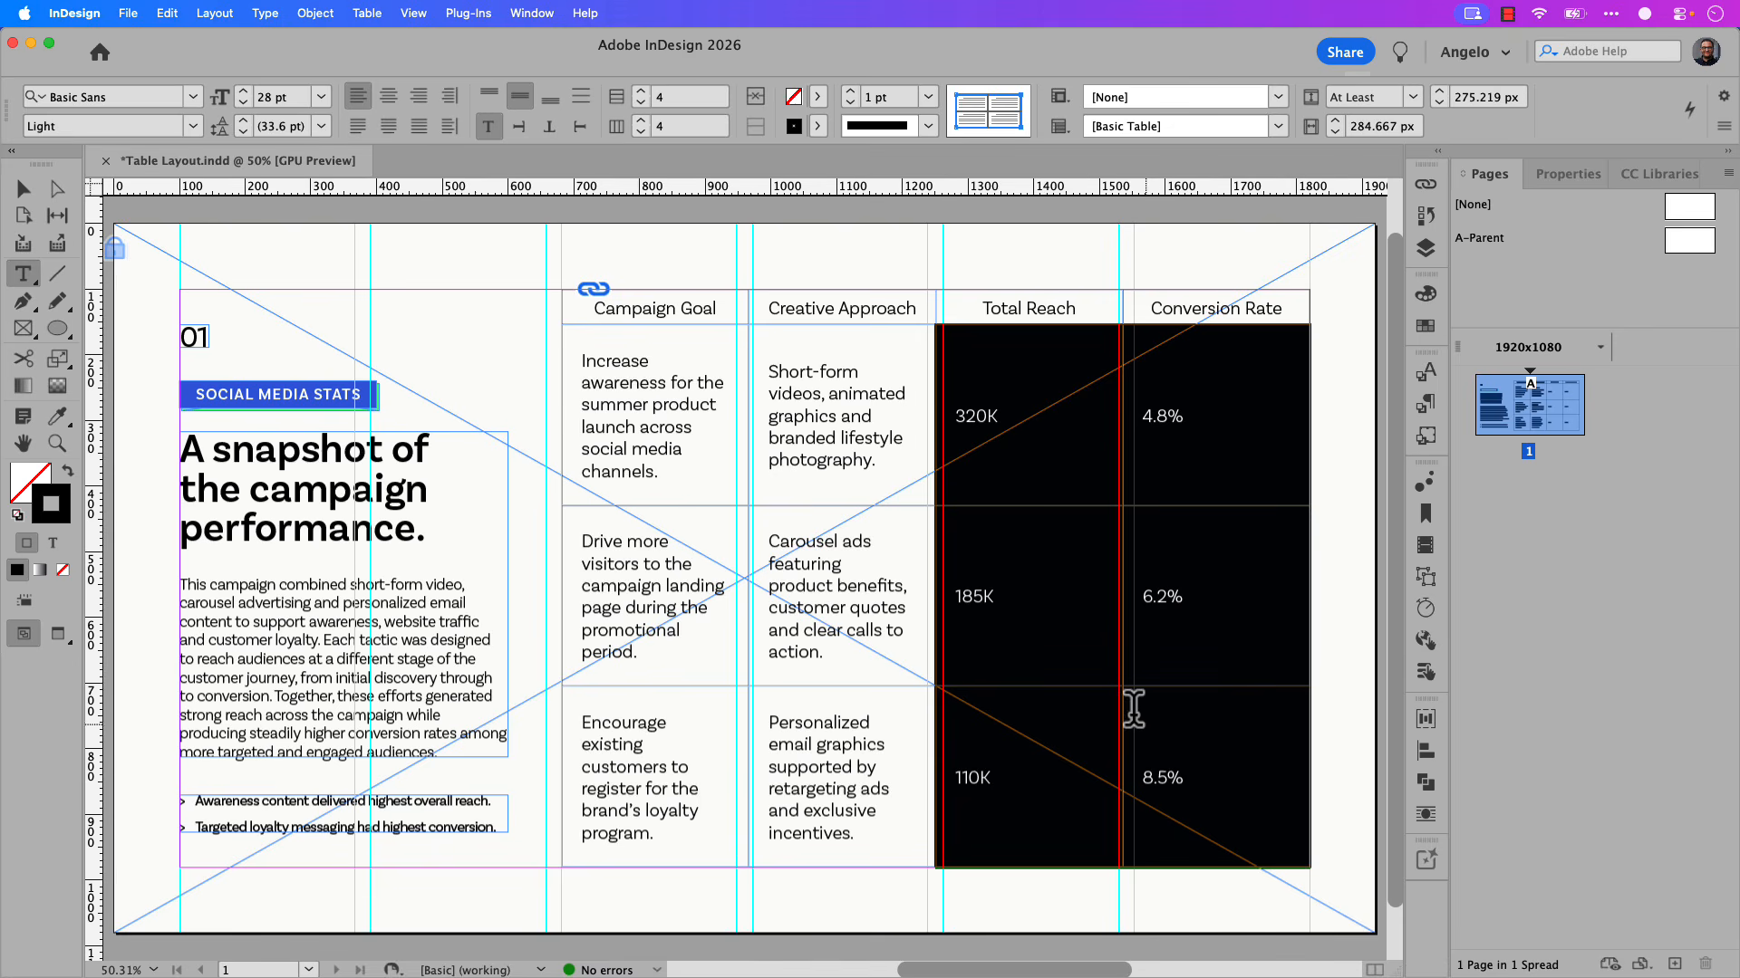
{"action": "left_click", "coordinate": [390, 98]}
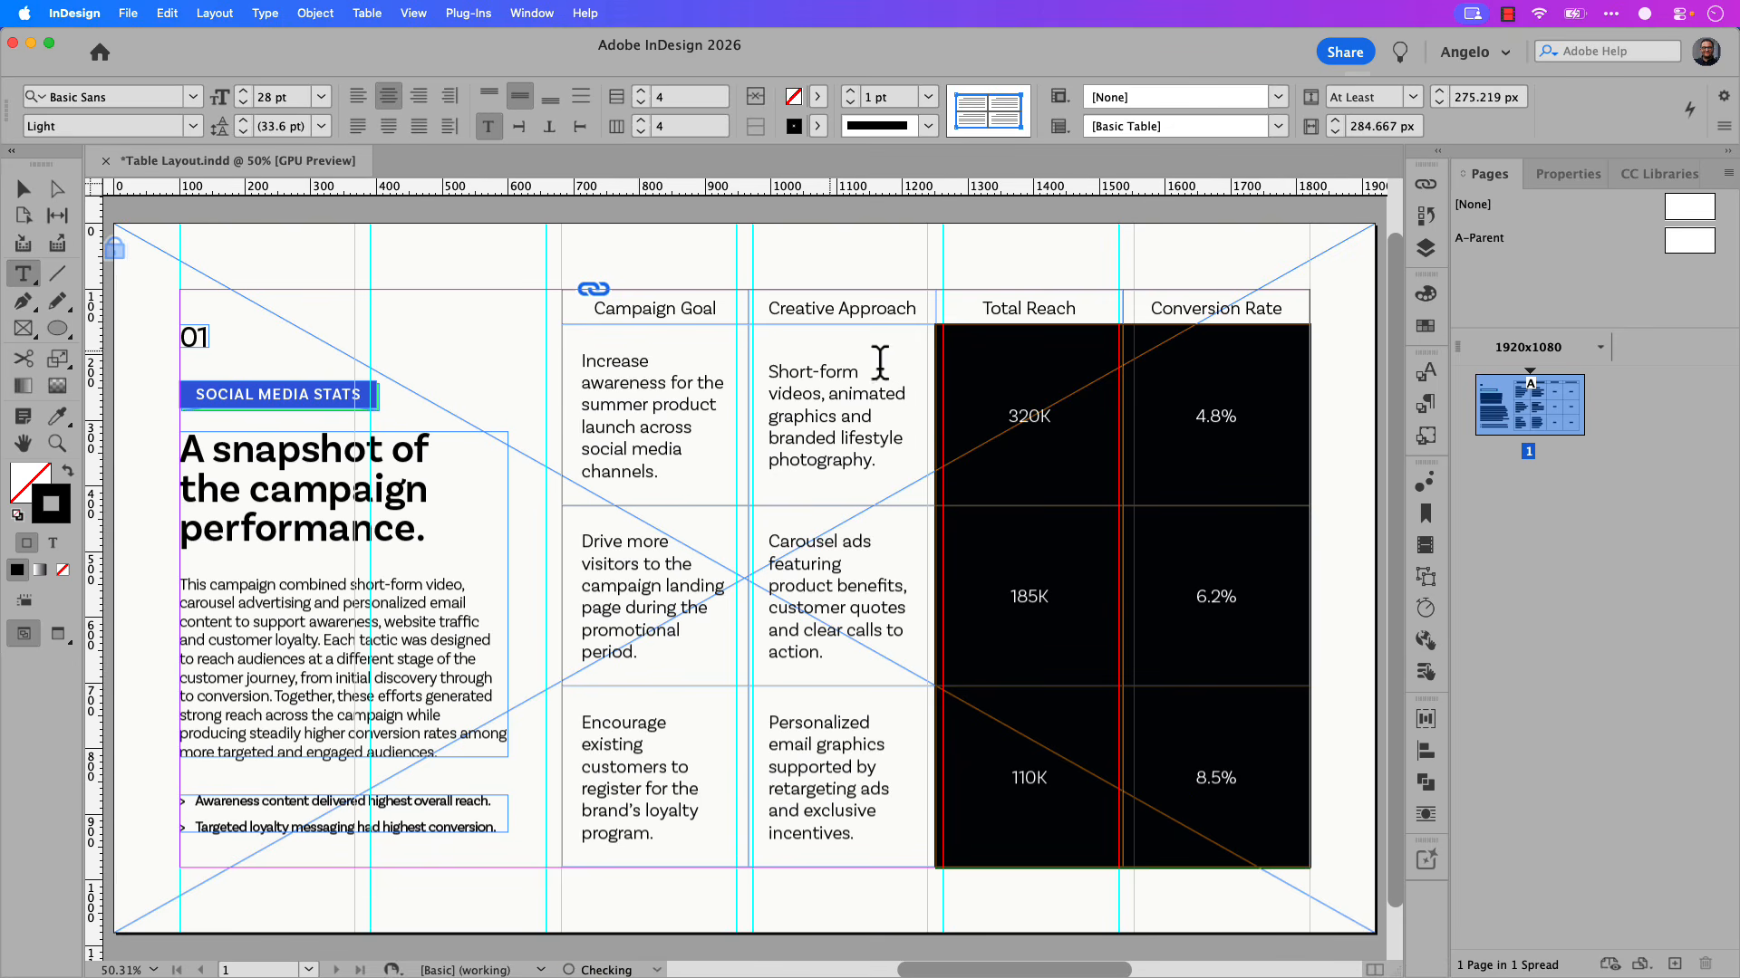
{"action": "left_click", "coordinate": [1002, 404]}
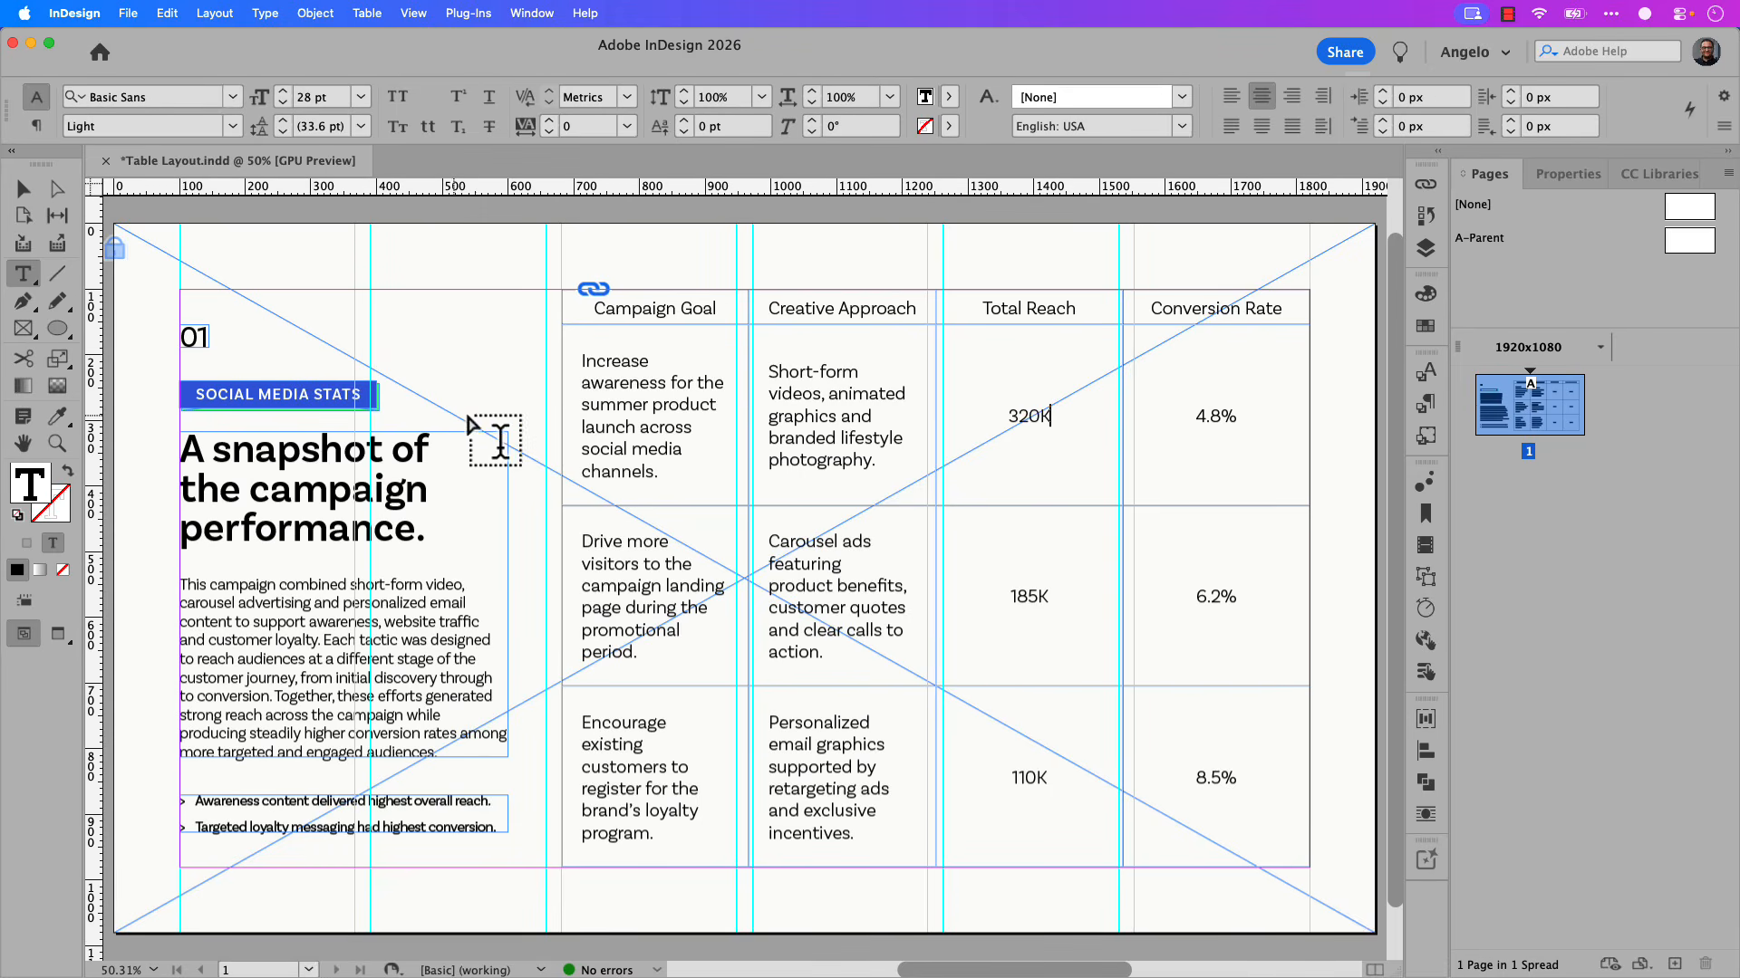
Set the table's alternating fill pattern to Every Other Column.
{"action": "left_click", "coordinate": [644, 393]}
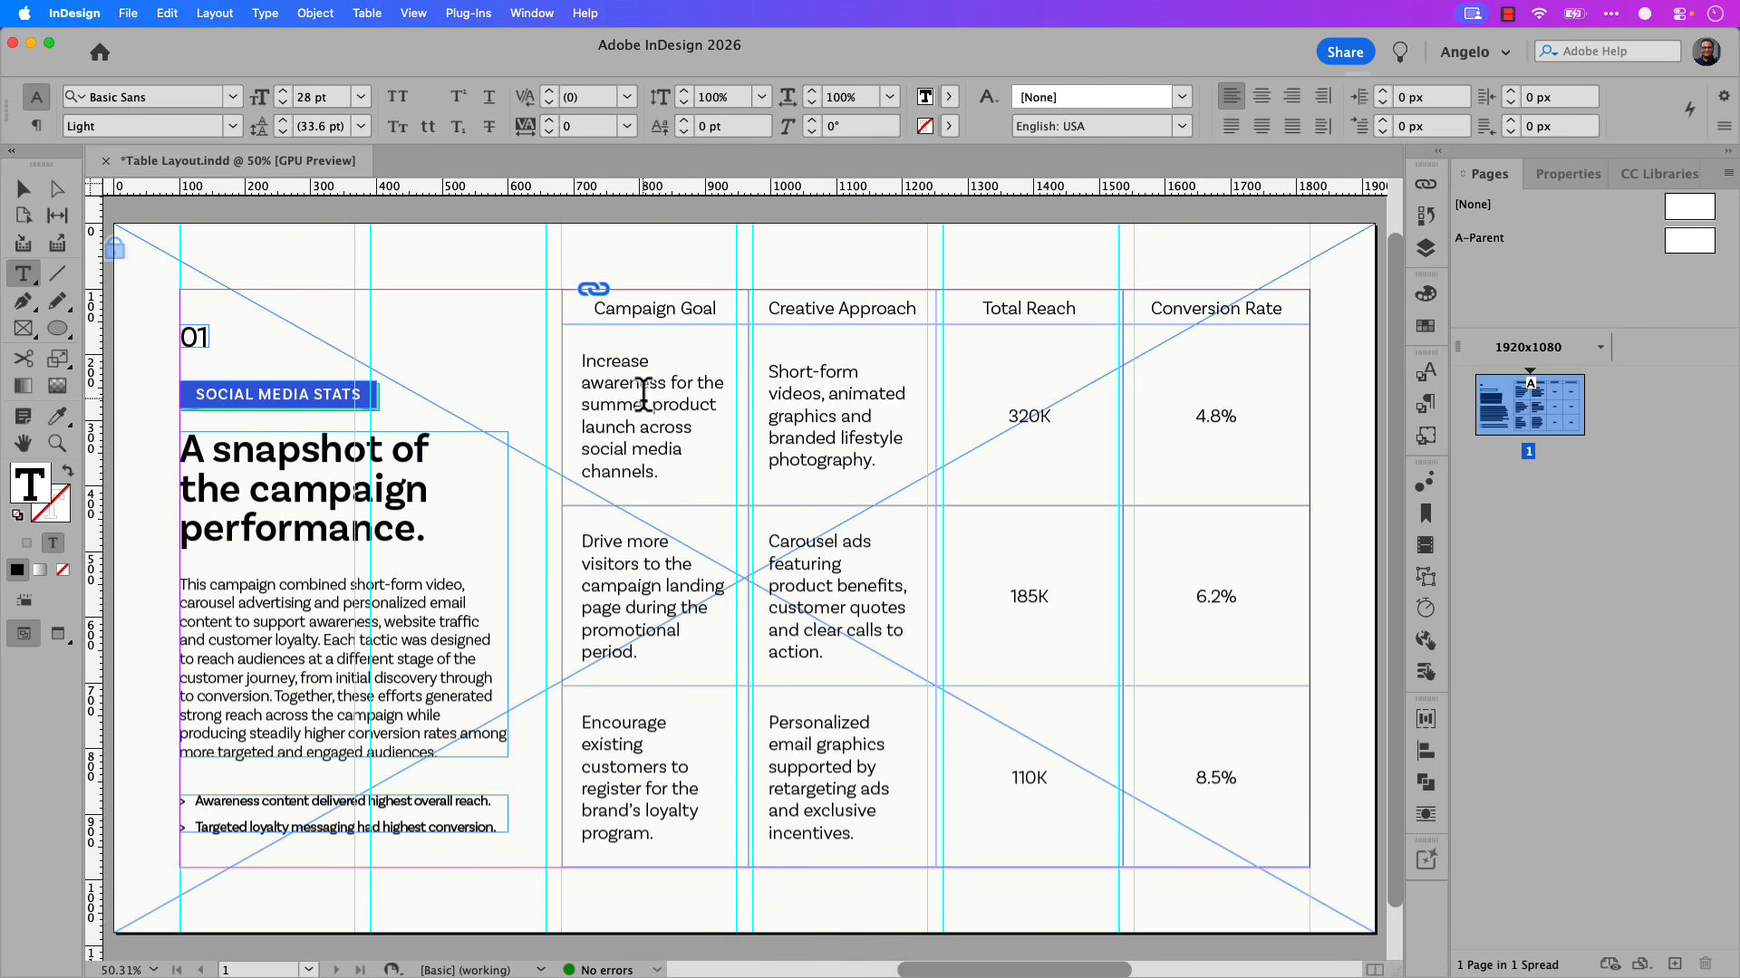
{"action": "left_click", "coordinate": [386, 20]}
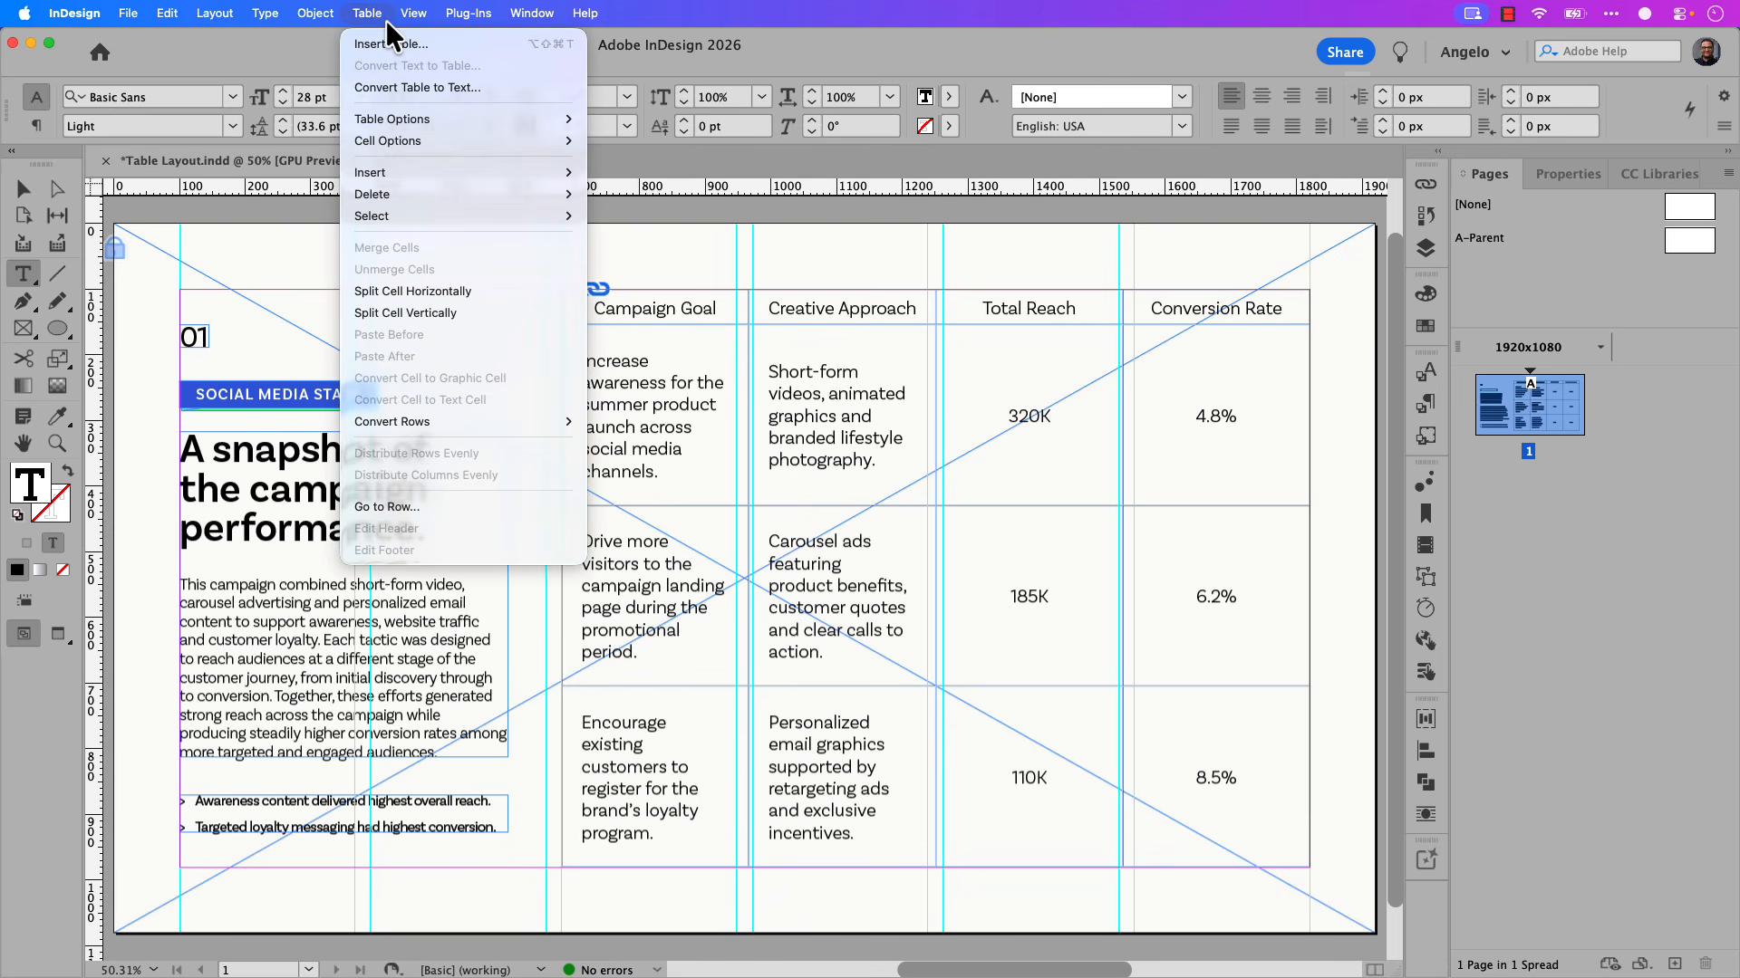
{"action": "mouse_move", "coordinate": [438, 123]}
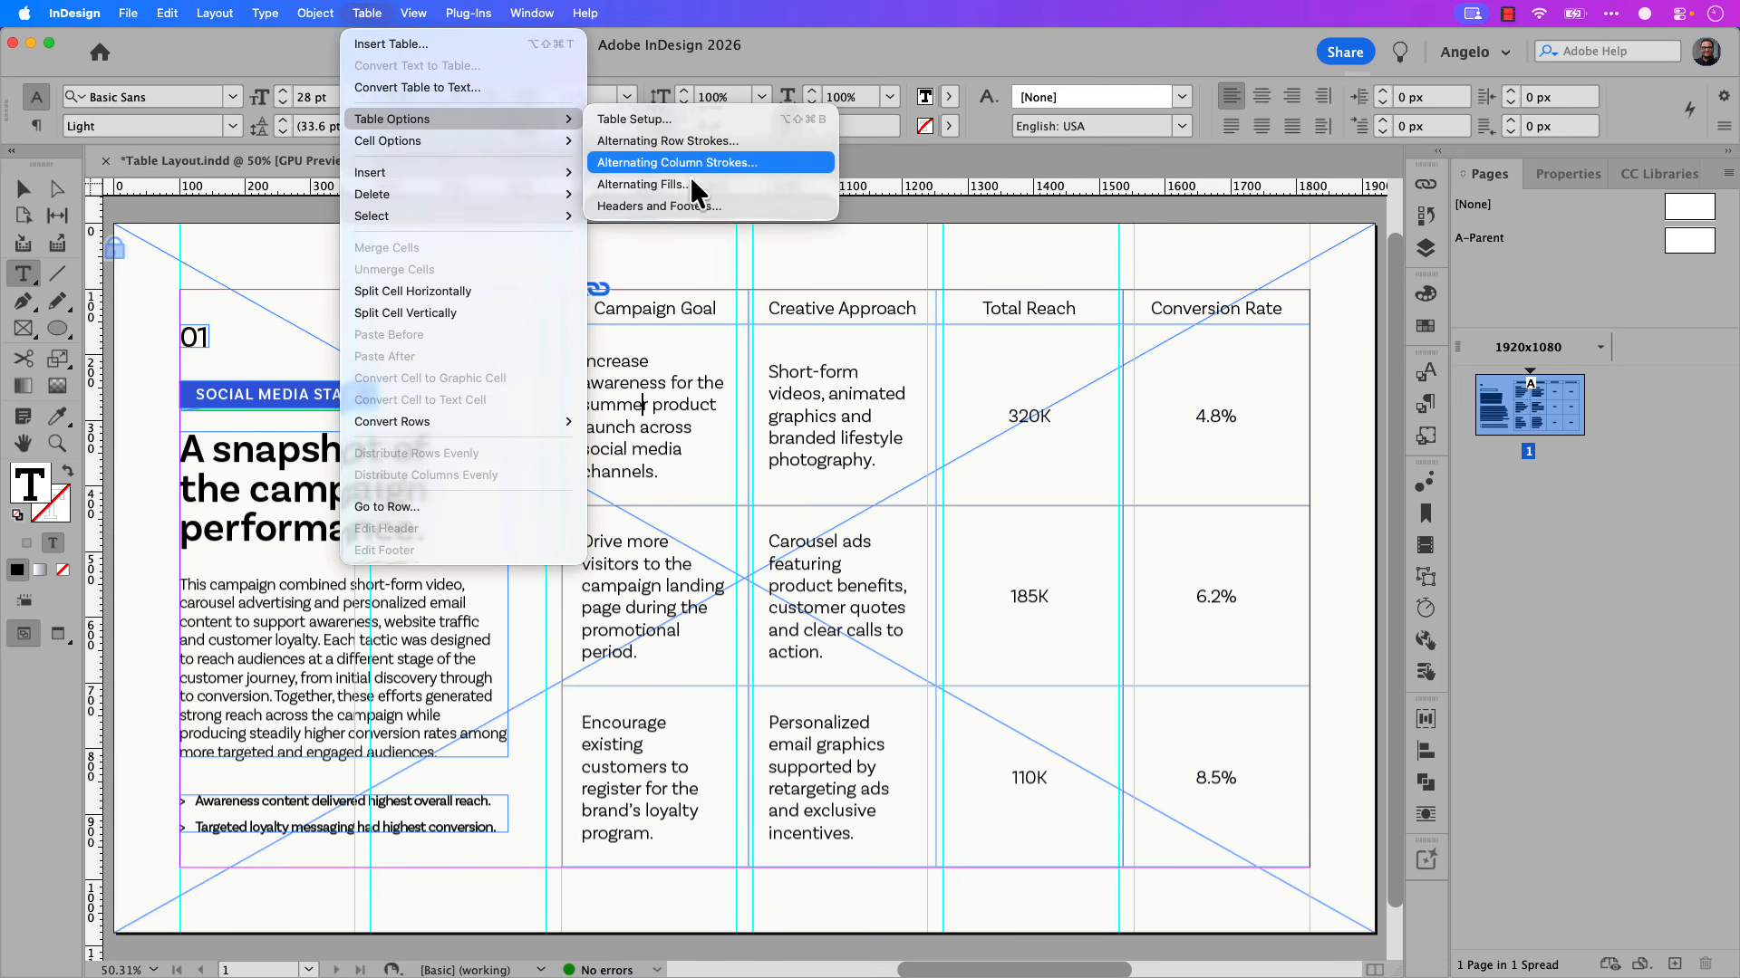
{"action": "left_click", "coordinate": [719, 187]}
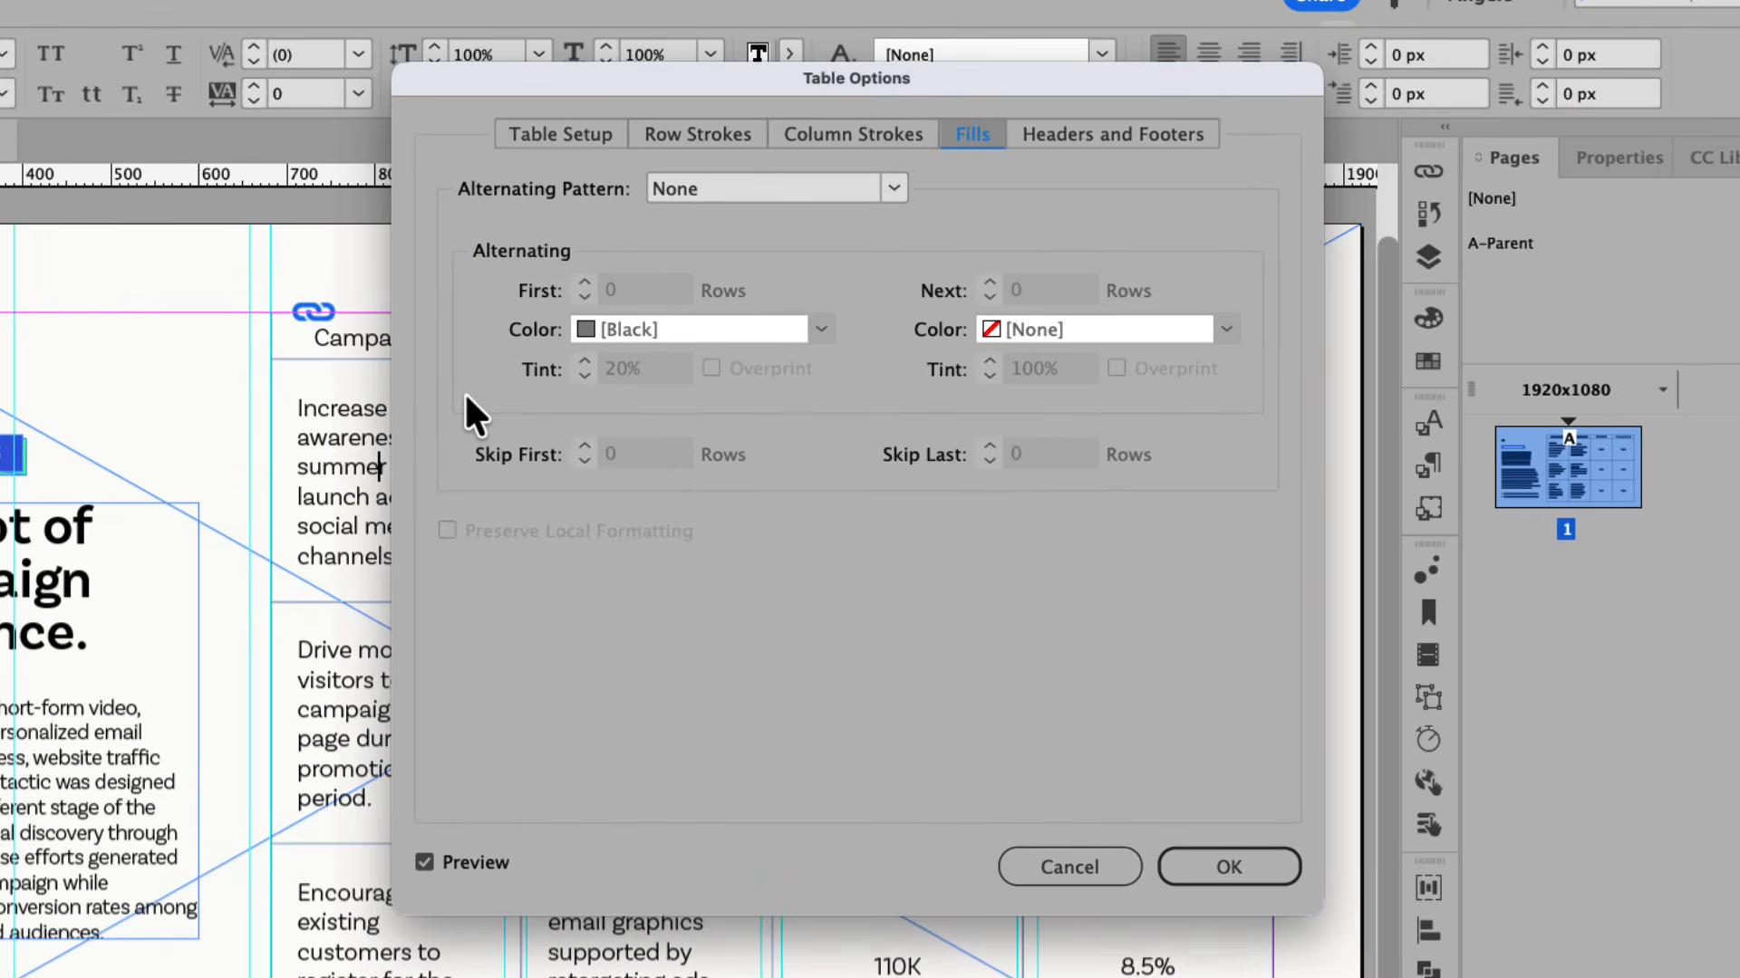
{"action": "left_click", "coordinate": [899, 186]}
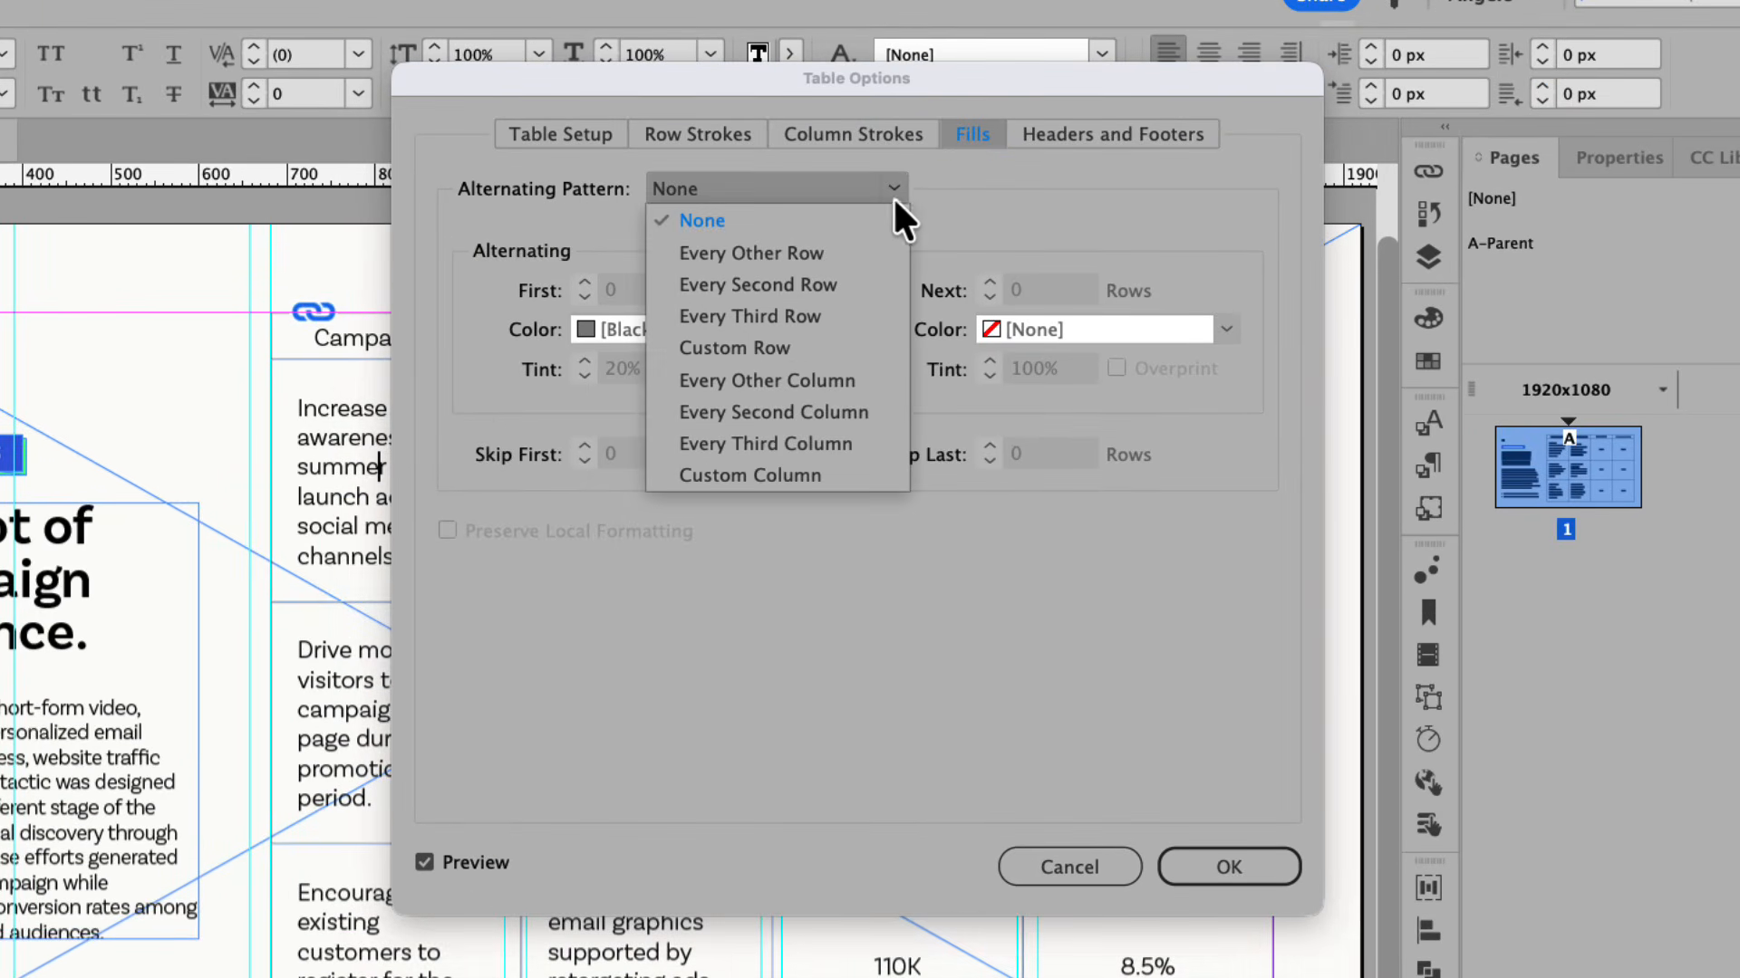
{"action": "left_click", "coordinate": [868, 374]}
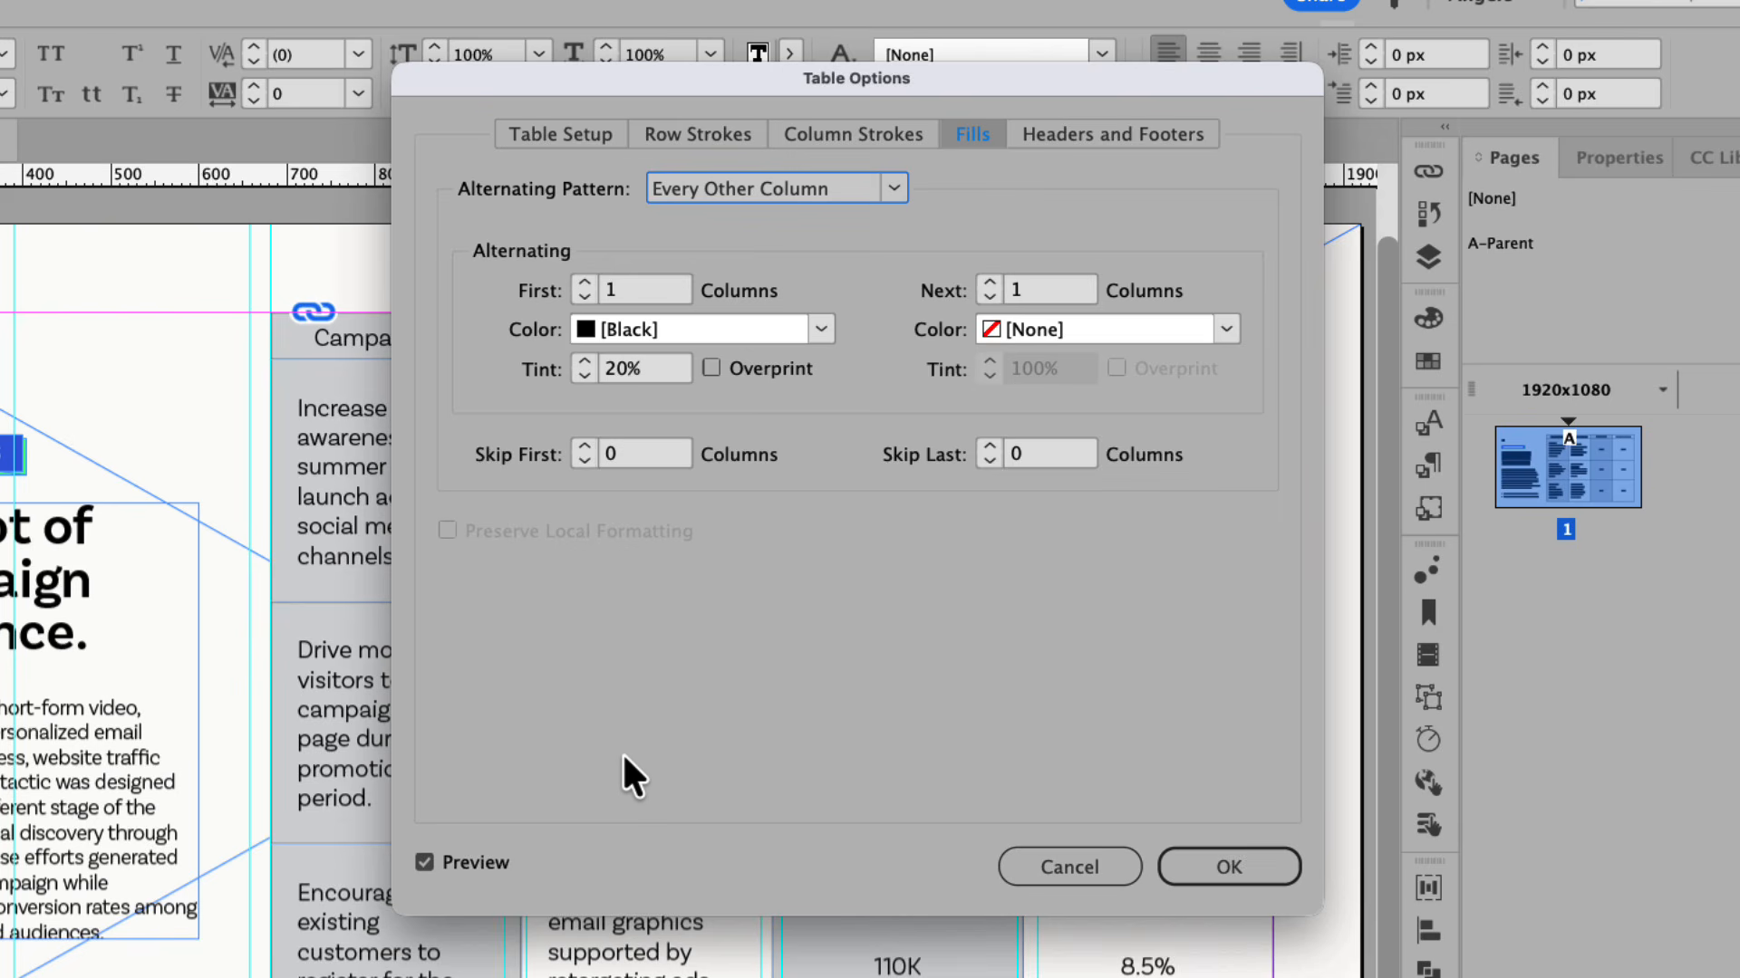
Set the first alternating column fill to the blue swatch R=50 G=92 B=217 with a 100% tint.
{"action": "left_click", "coordinate": [819, 331]}
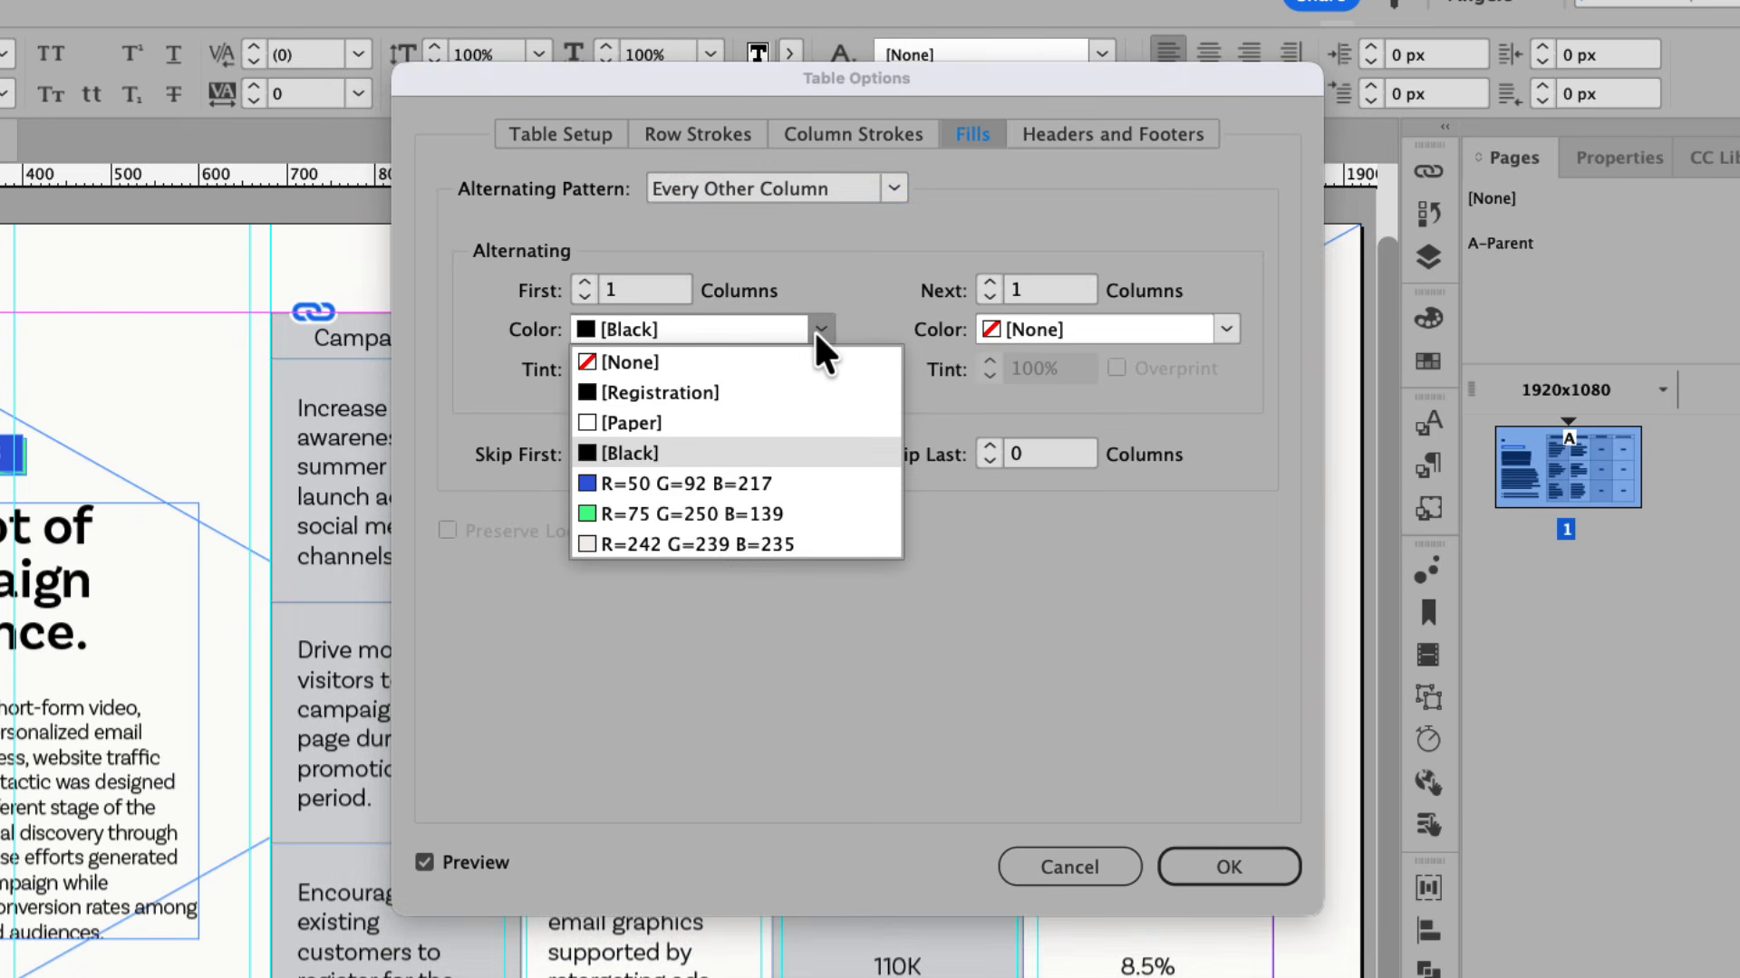
{"action": "left_click", "coordinate": [814, 480]}
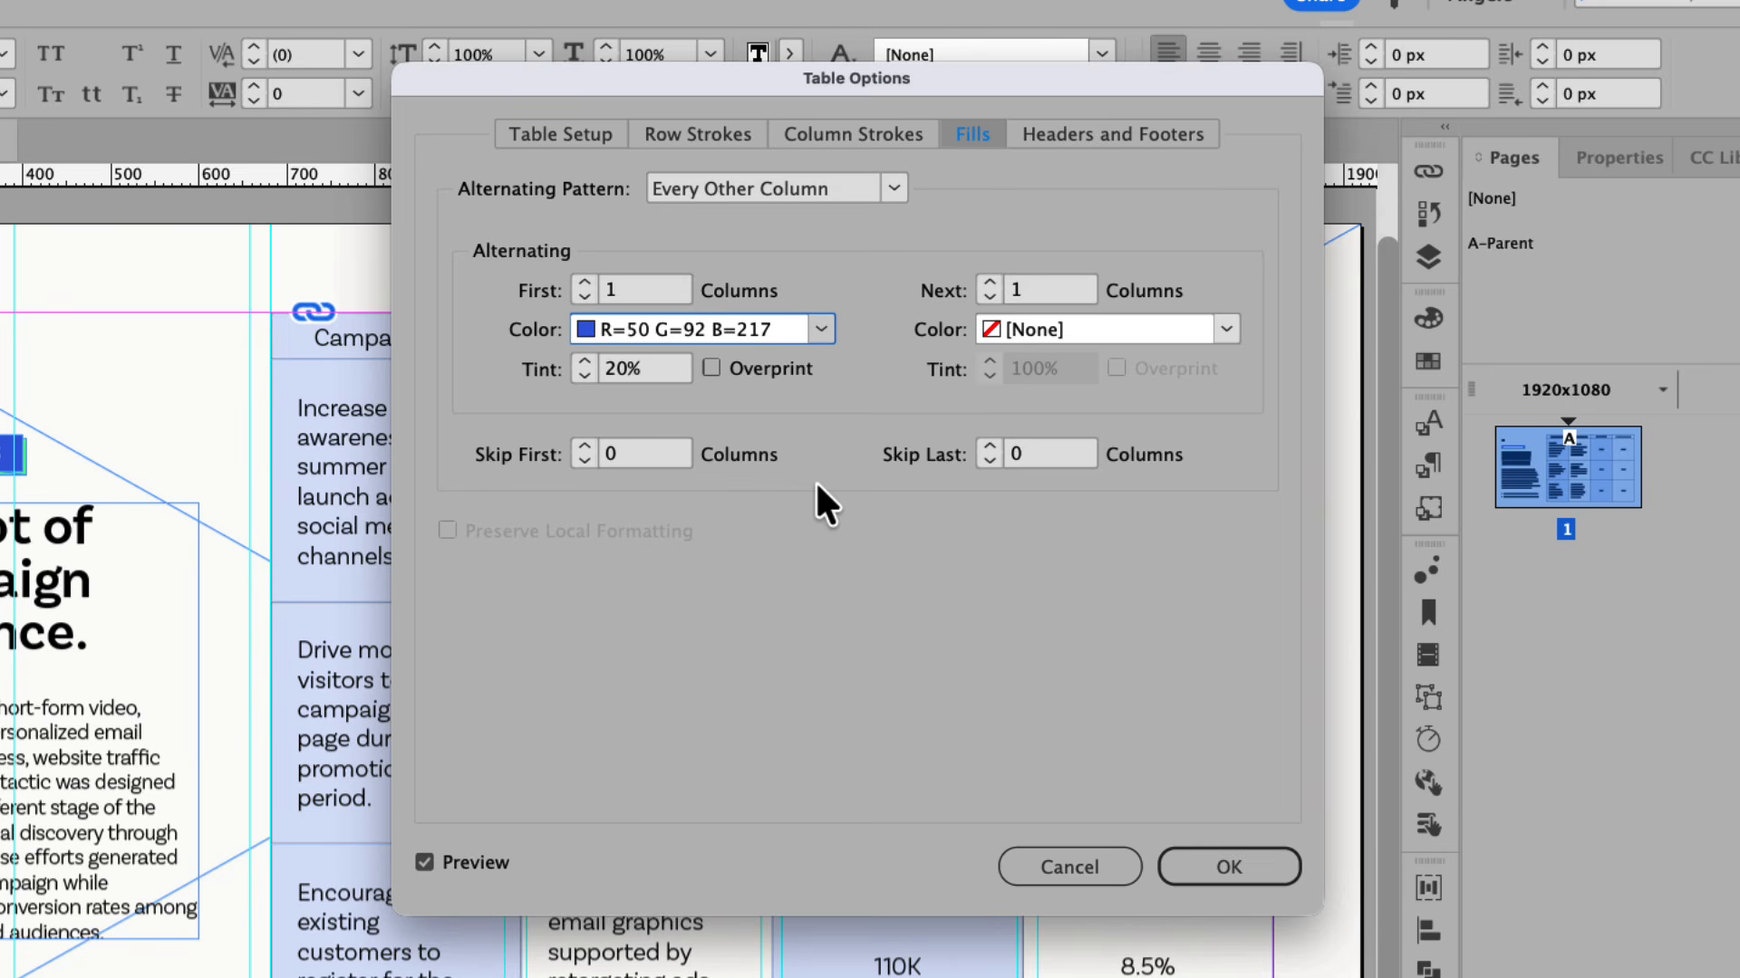
{"action": "key", "text": "Tab"}
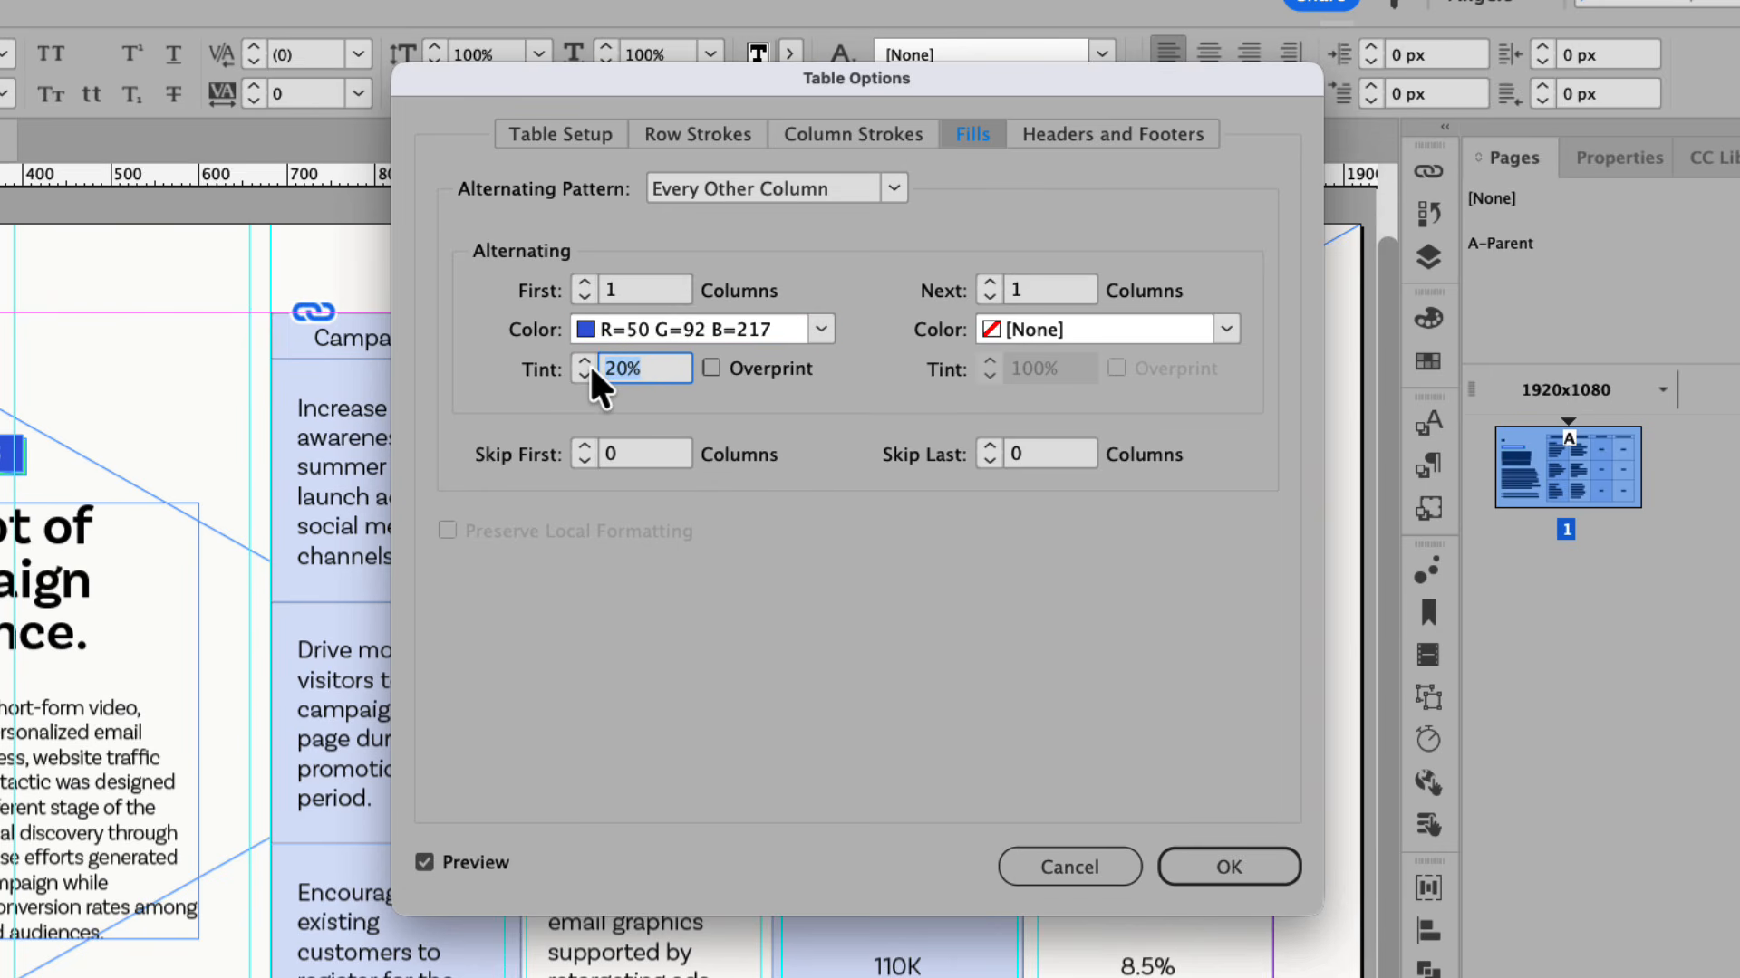
{"action": "type", "text": "100"}
{"action": "key", "text": "Tab"}
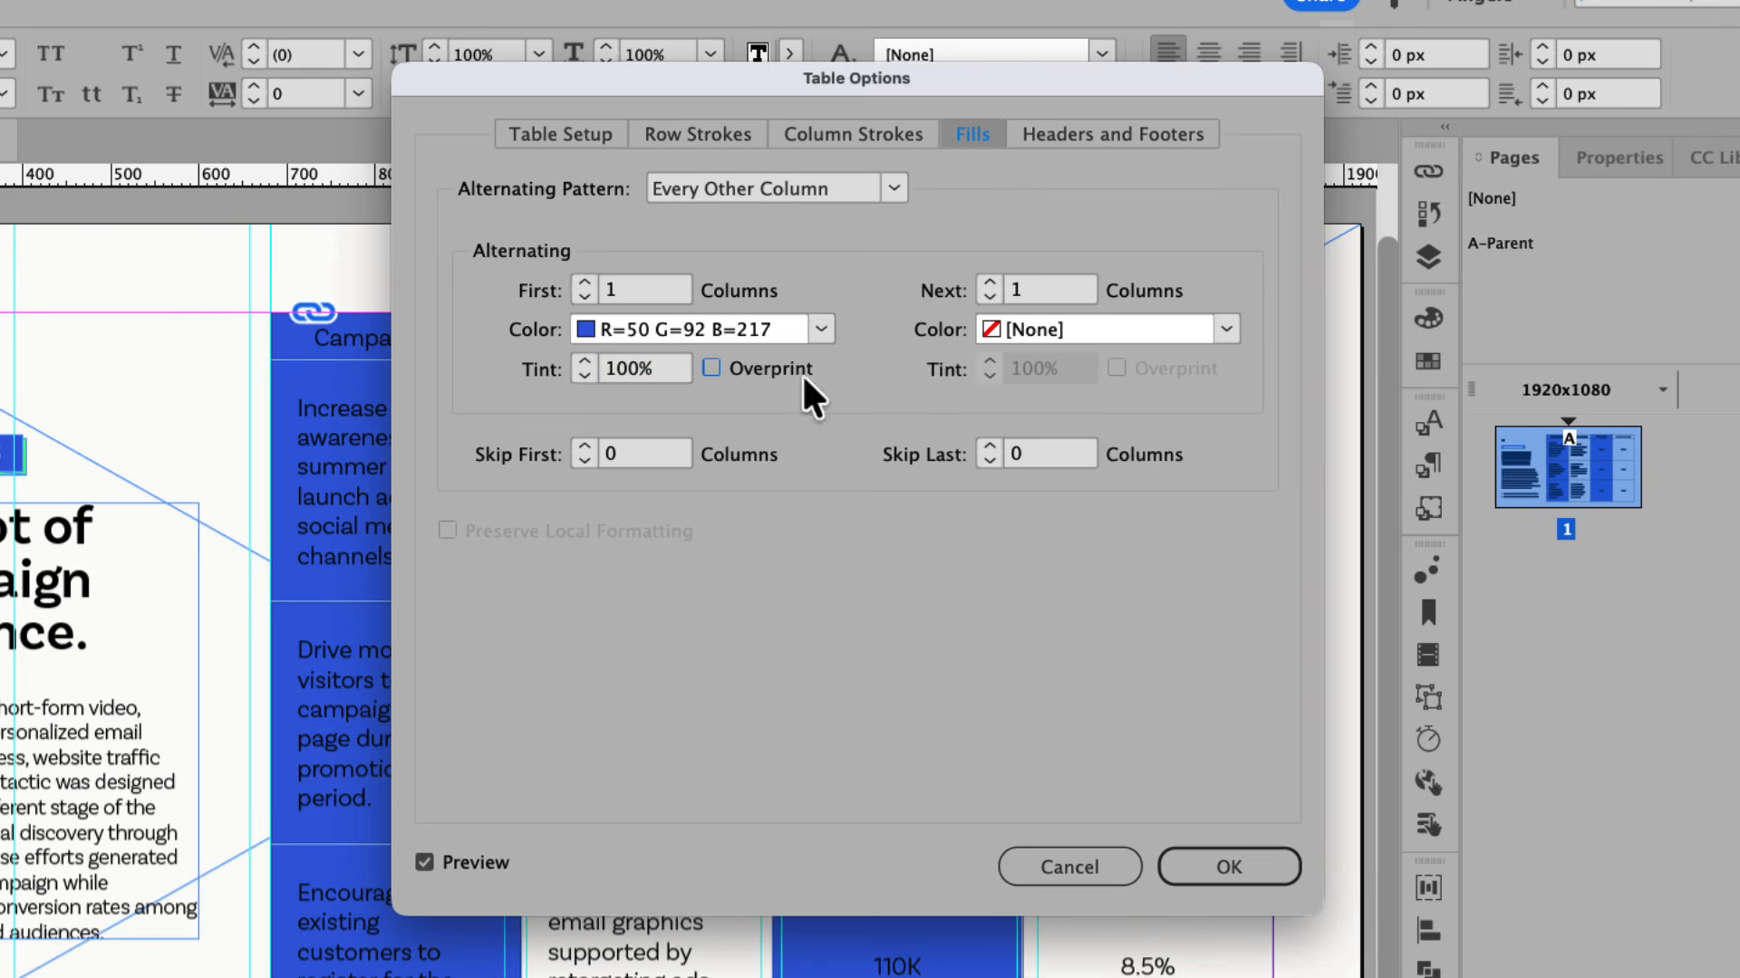
Set the next alternating column fill to the green swatch R=75 G=250 B=139 and apply the table options.
{"action": "left_click", "coordinate": [1155, 335]}
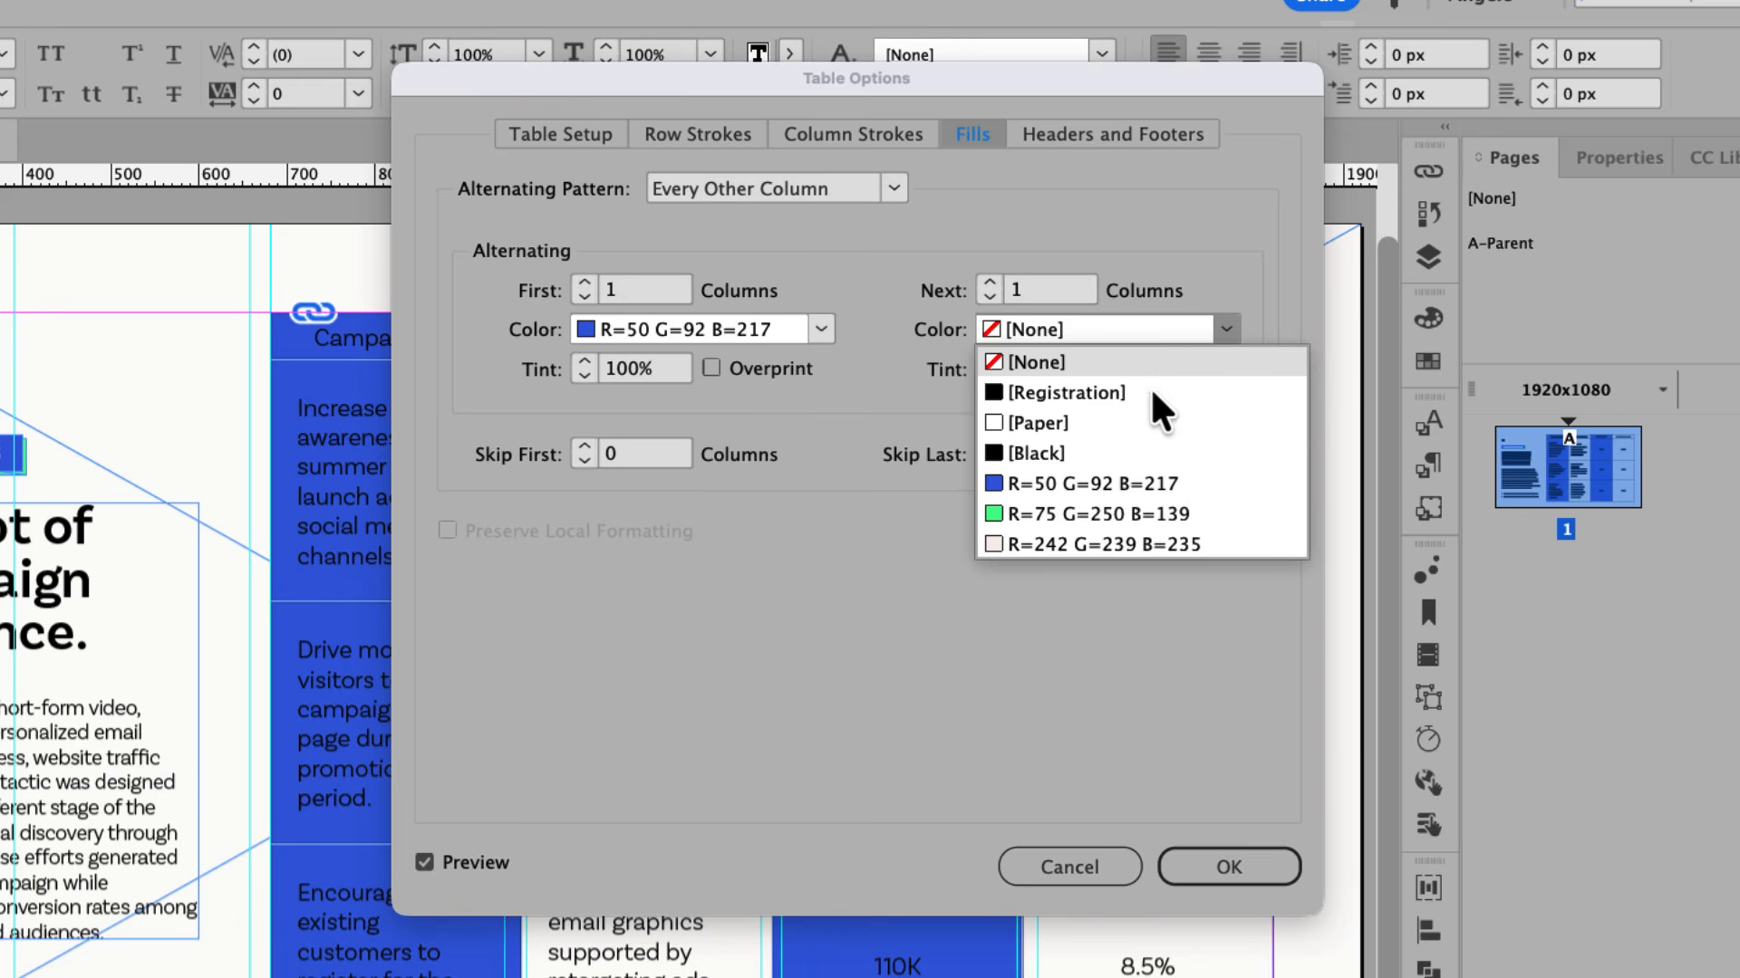
{"action": "left_click", "coordinate": [1143, 514]}
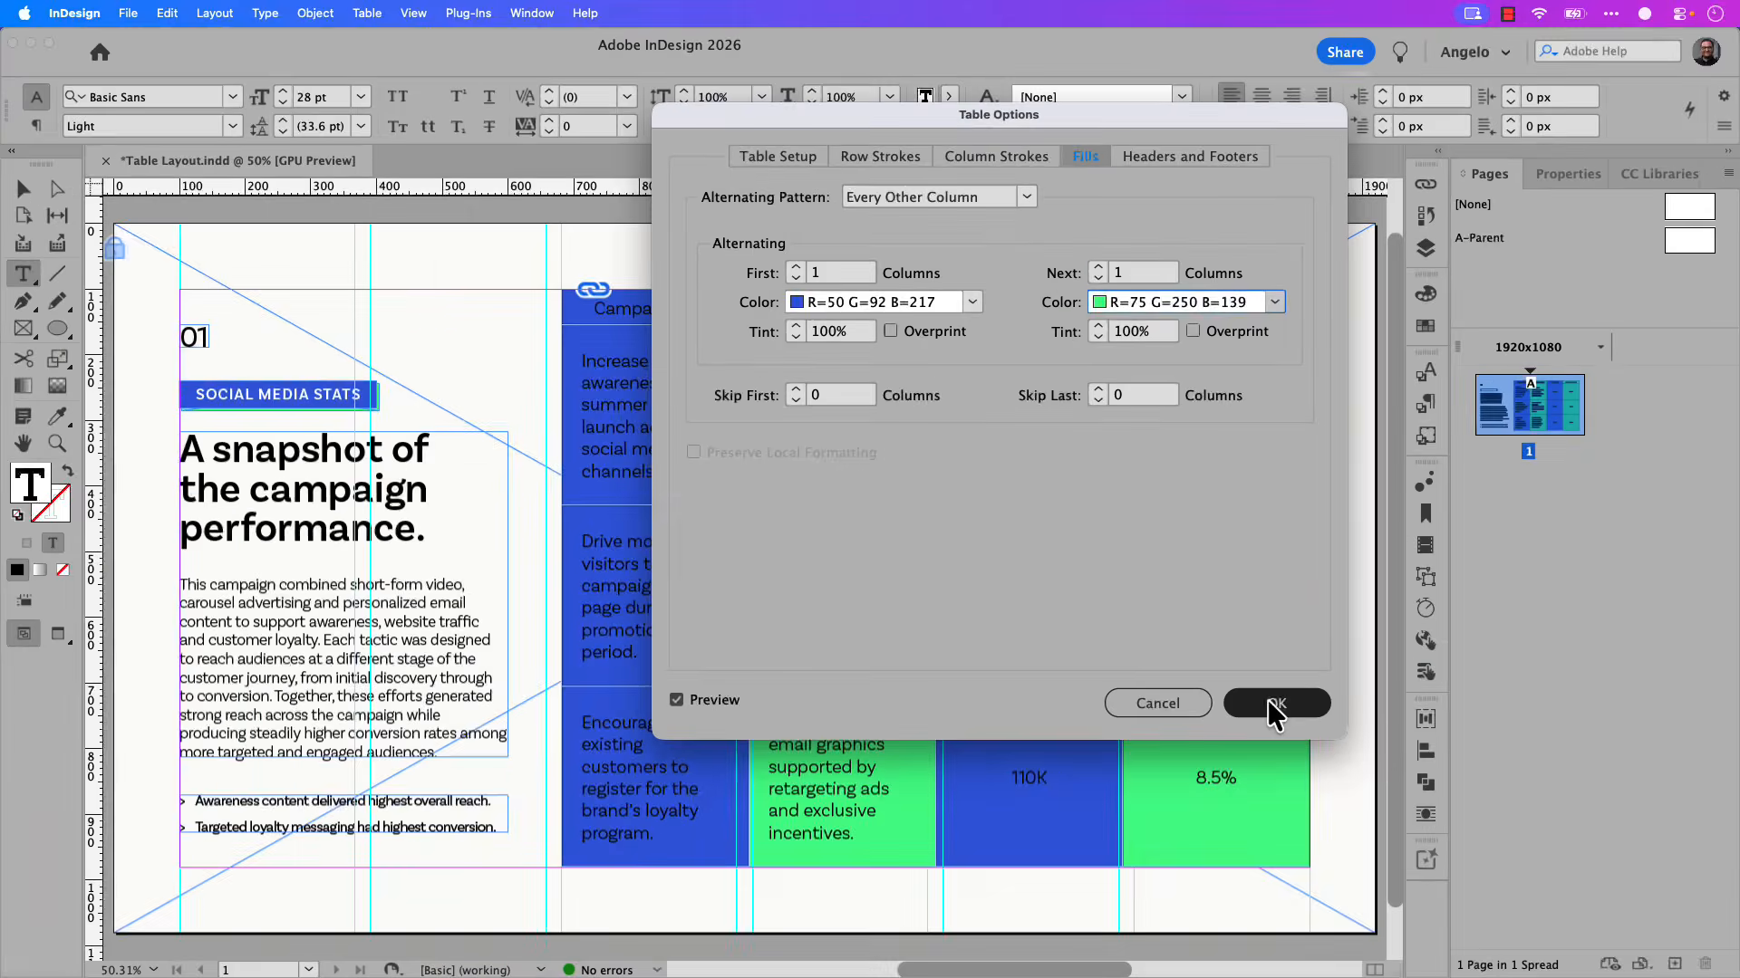
{"action": "left_click", "coordinate": [1228, 867]}
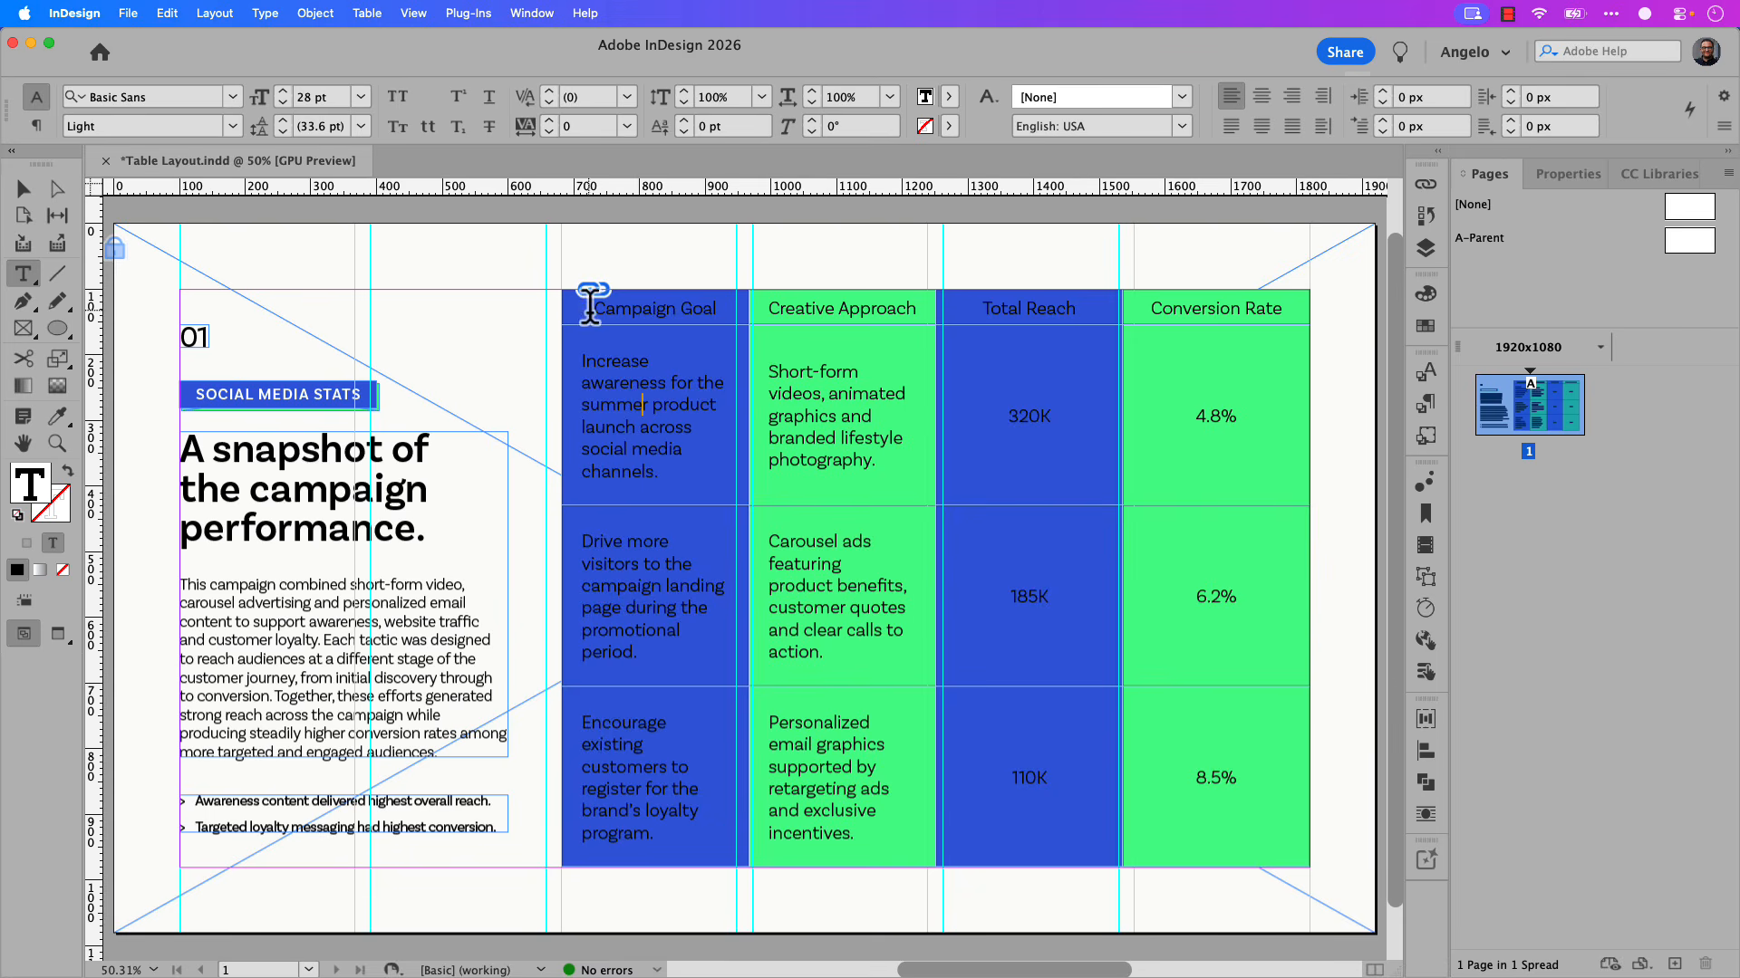
Fill all four header row cells with the [Black] swatch.
{"action": "left_click_drag", "start_coordinate": [589, 304], "coordinate": [1173, 321]}
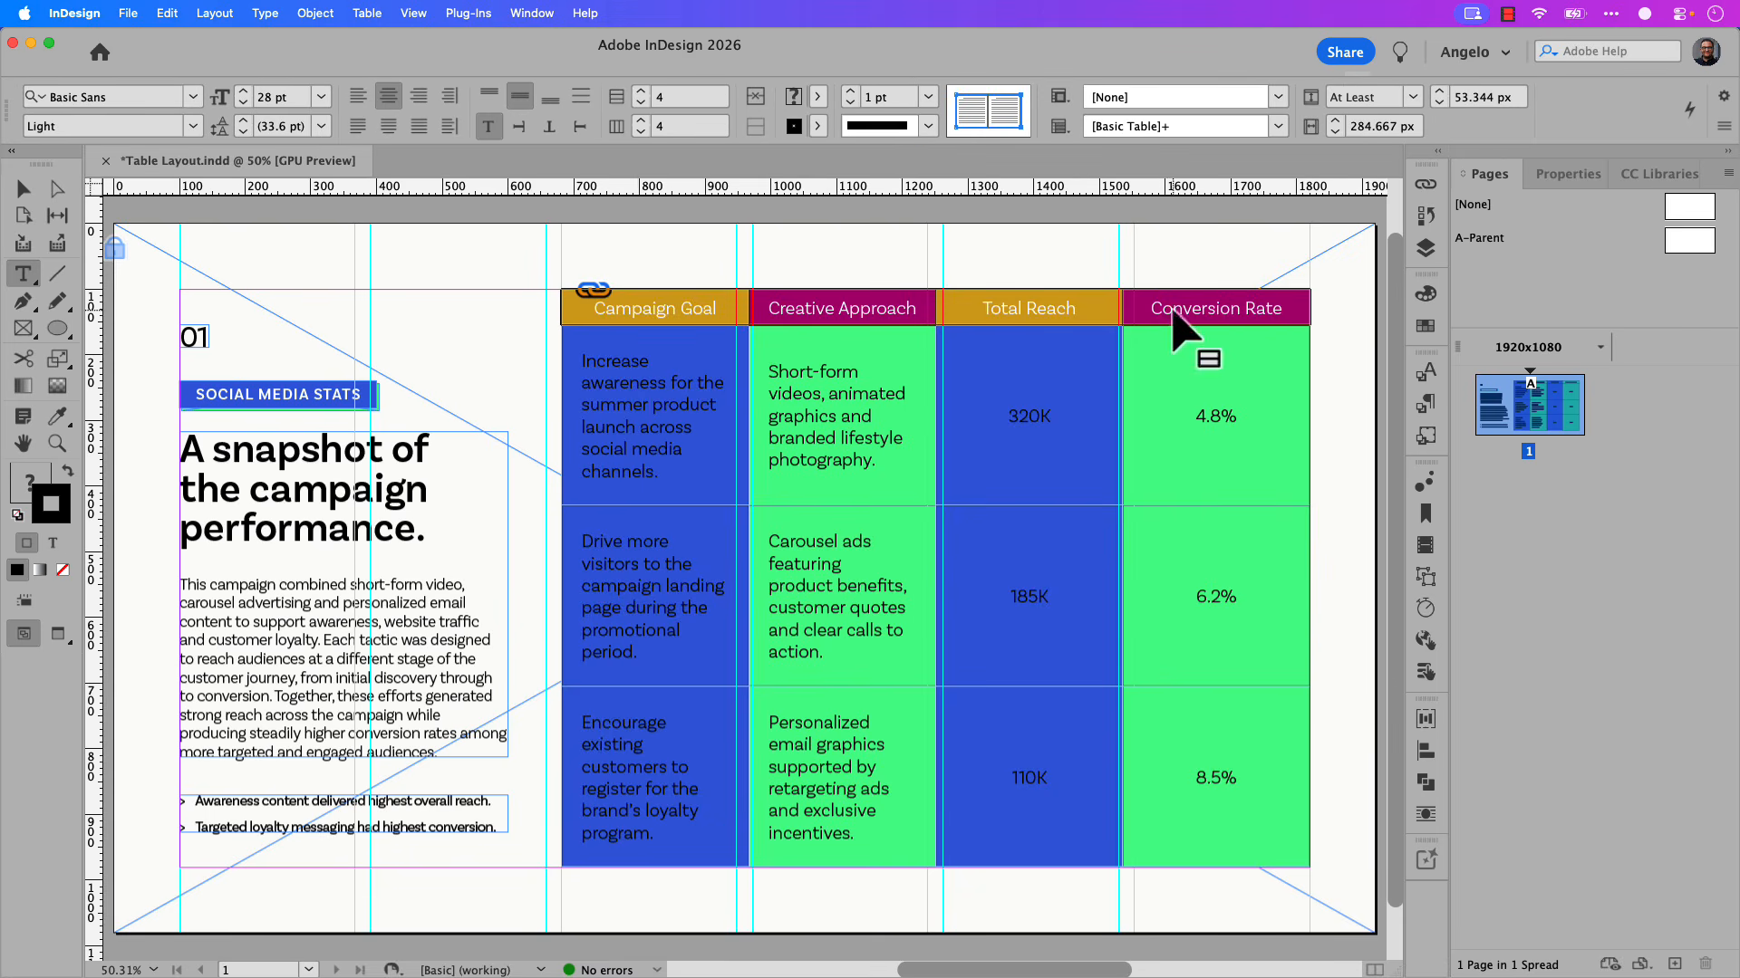
{"action": "left_click", "coordinate": [1421, 328]}
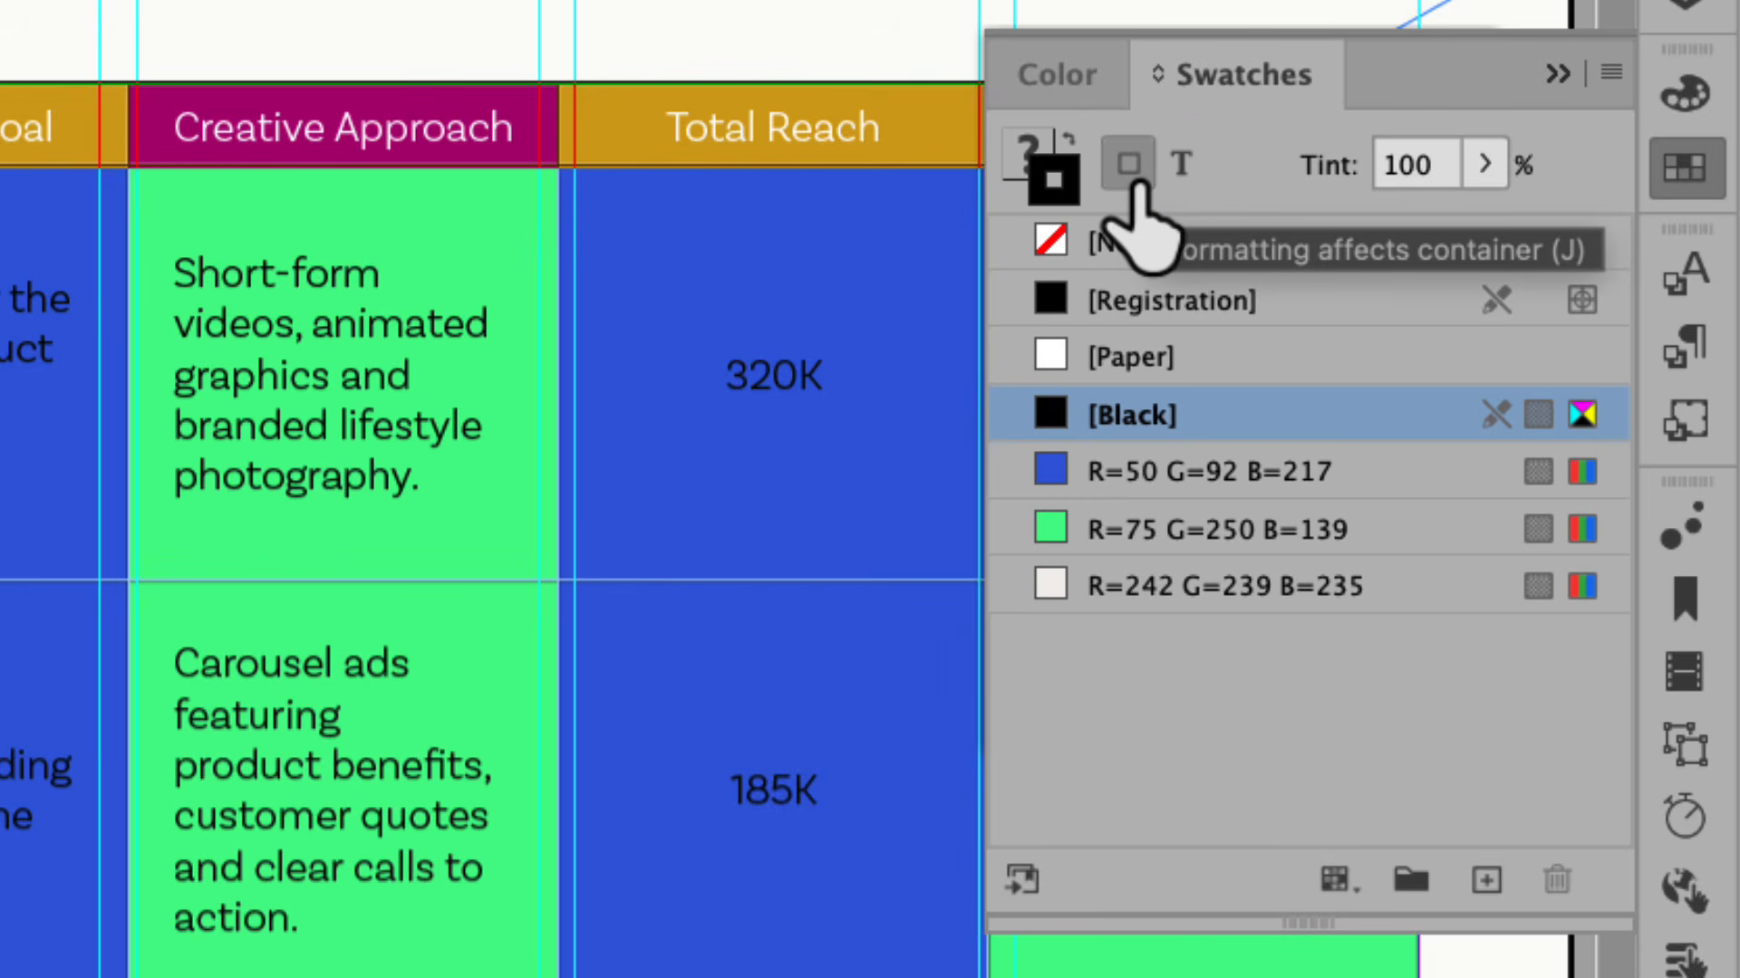
{"action": "left_click", "coordinate": [1035, 150]}
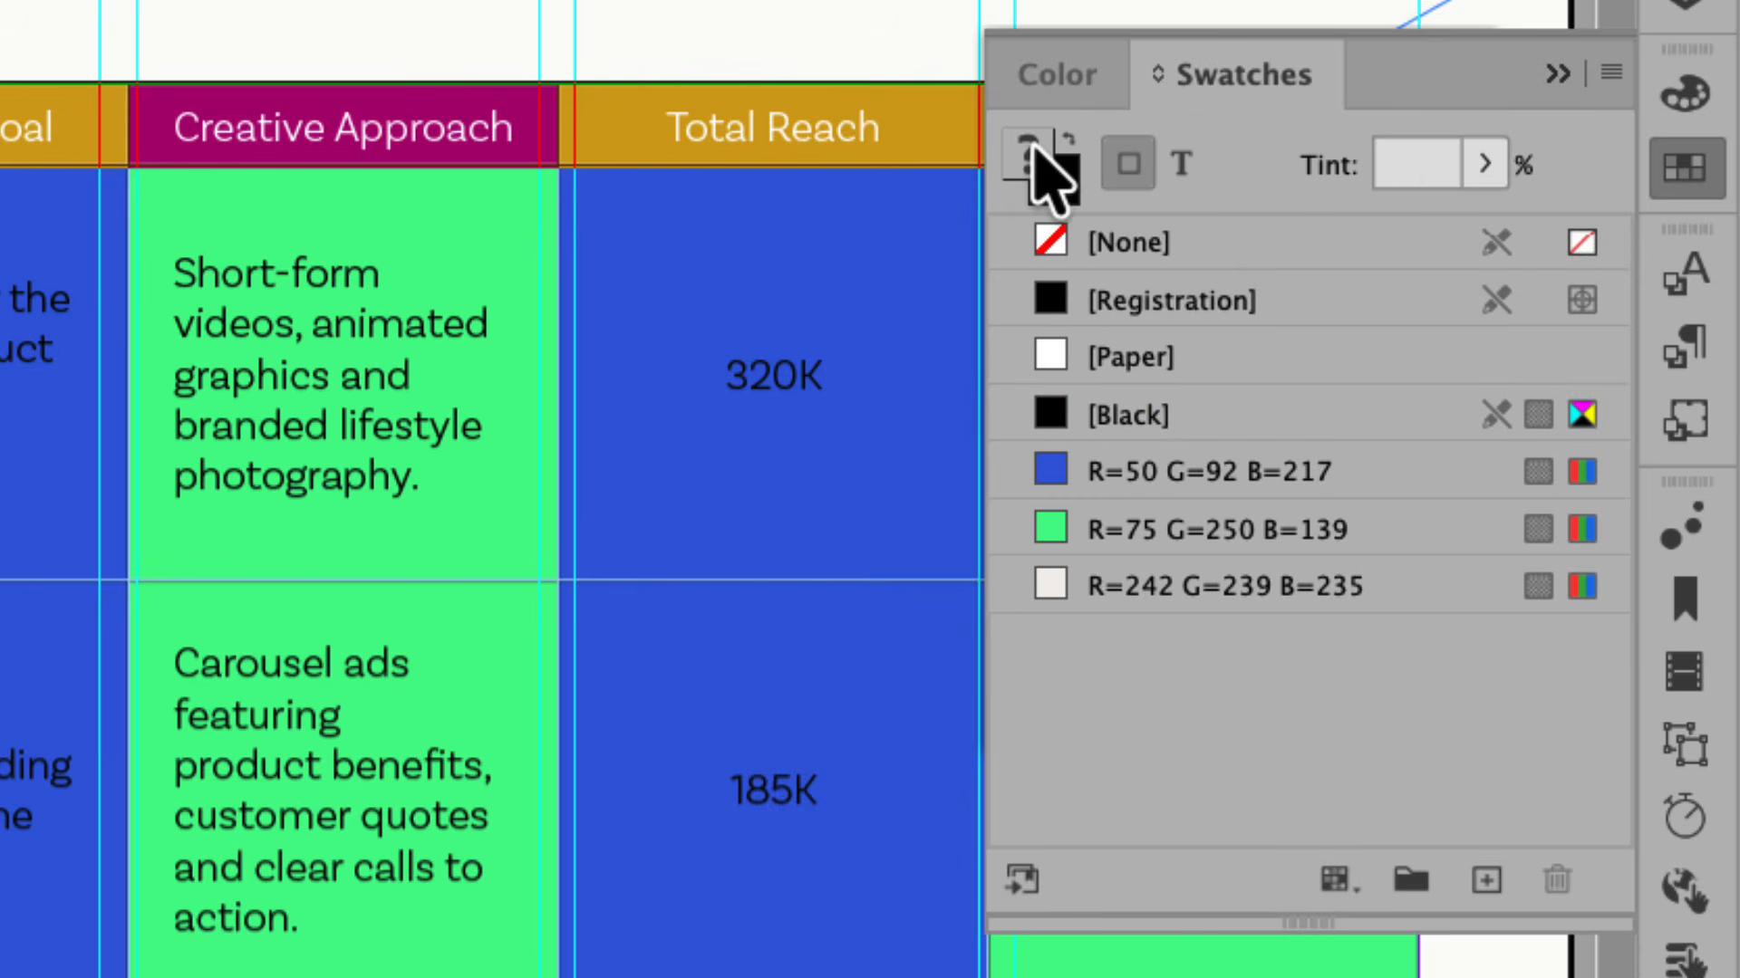
{"action": "left_click", "coordinate": [1094, 417]}
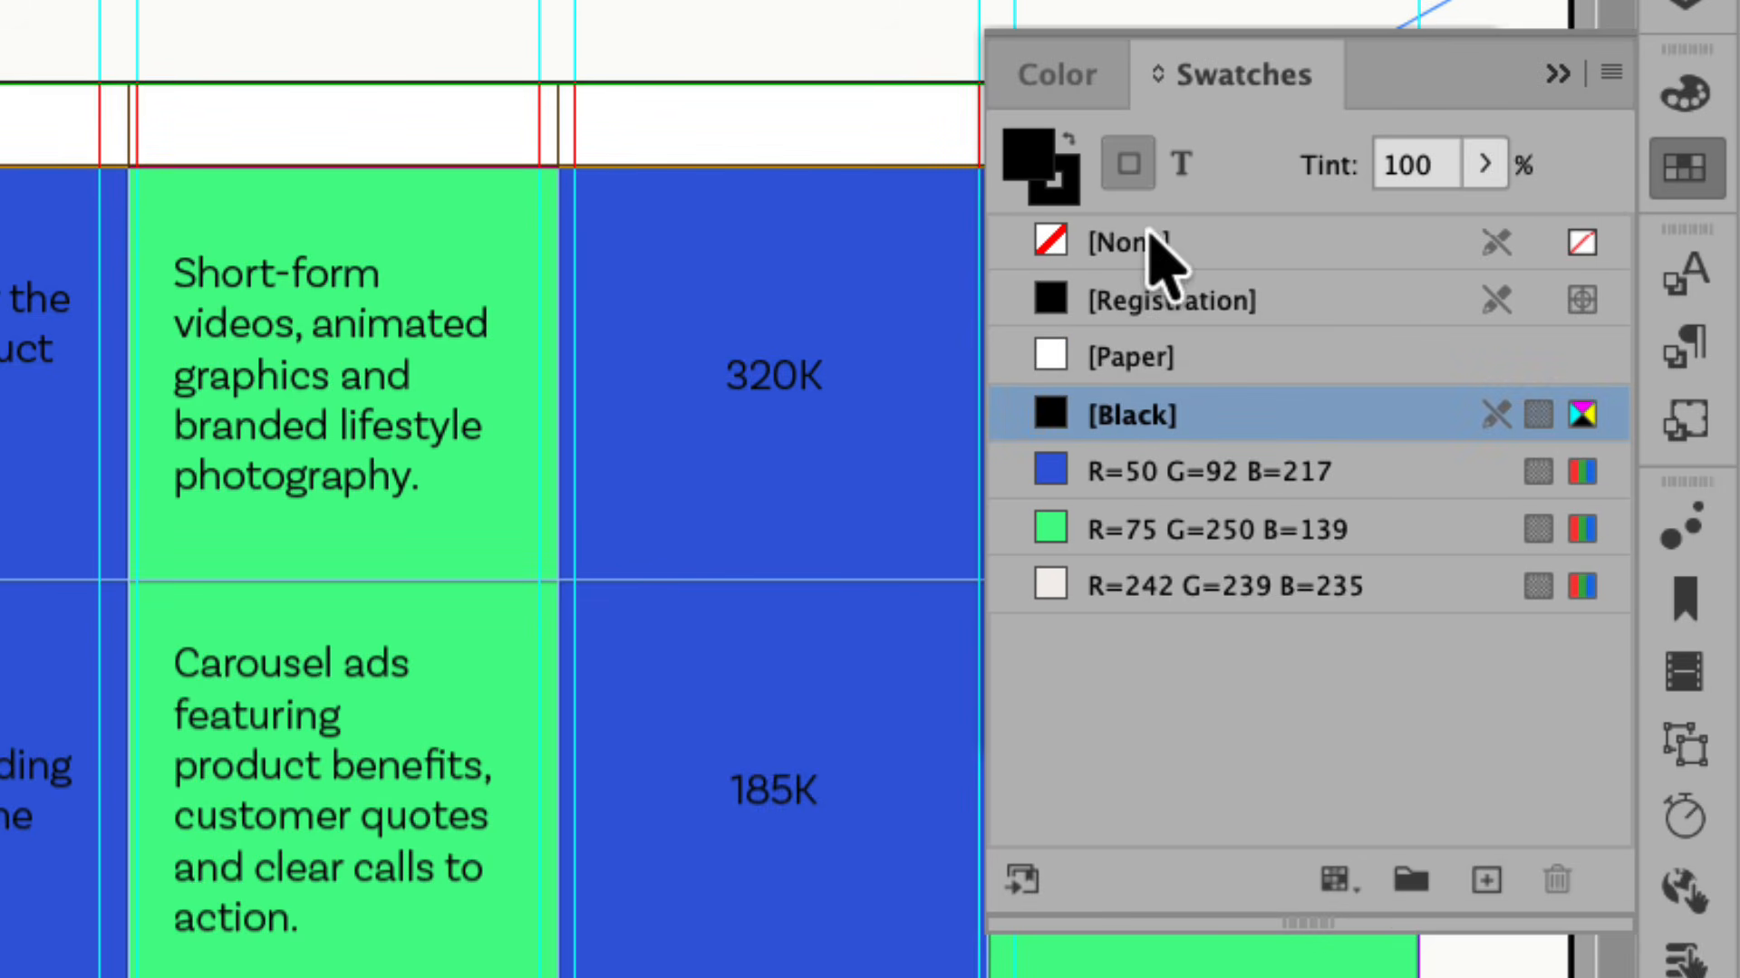
Color the header row text with the swatch R=242 G=239 B=235, and deselect the table.
{"action": "left_click", "coordinate": [1181, 163]}
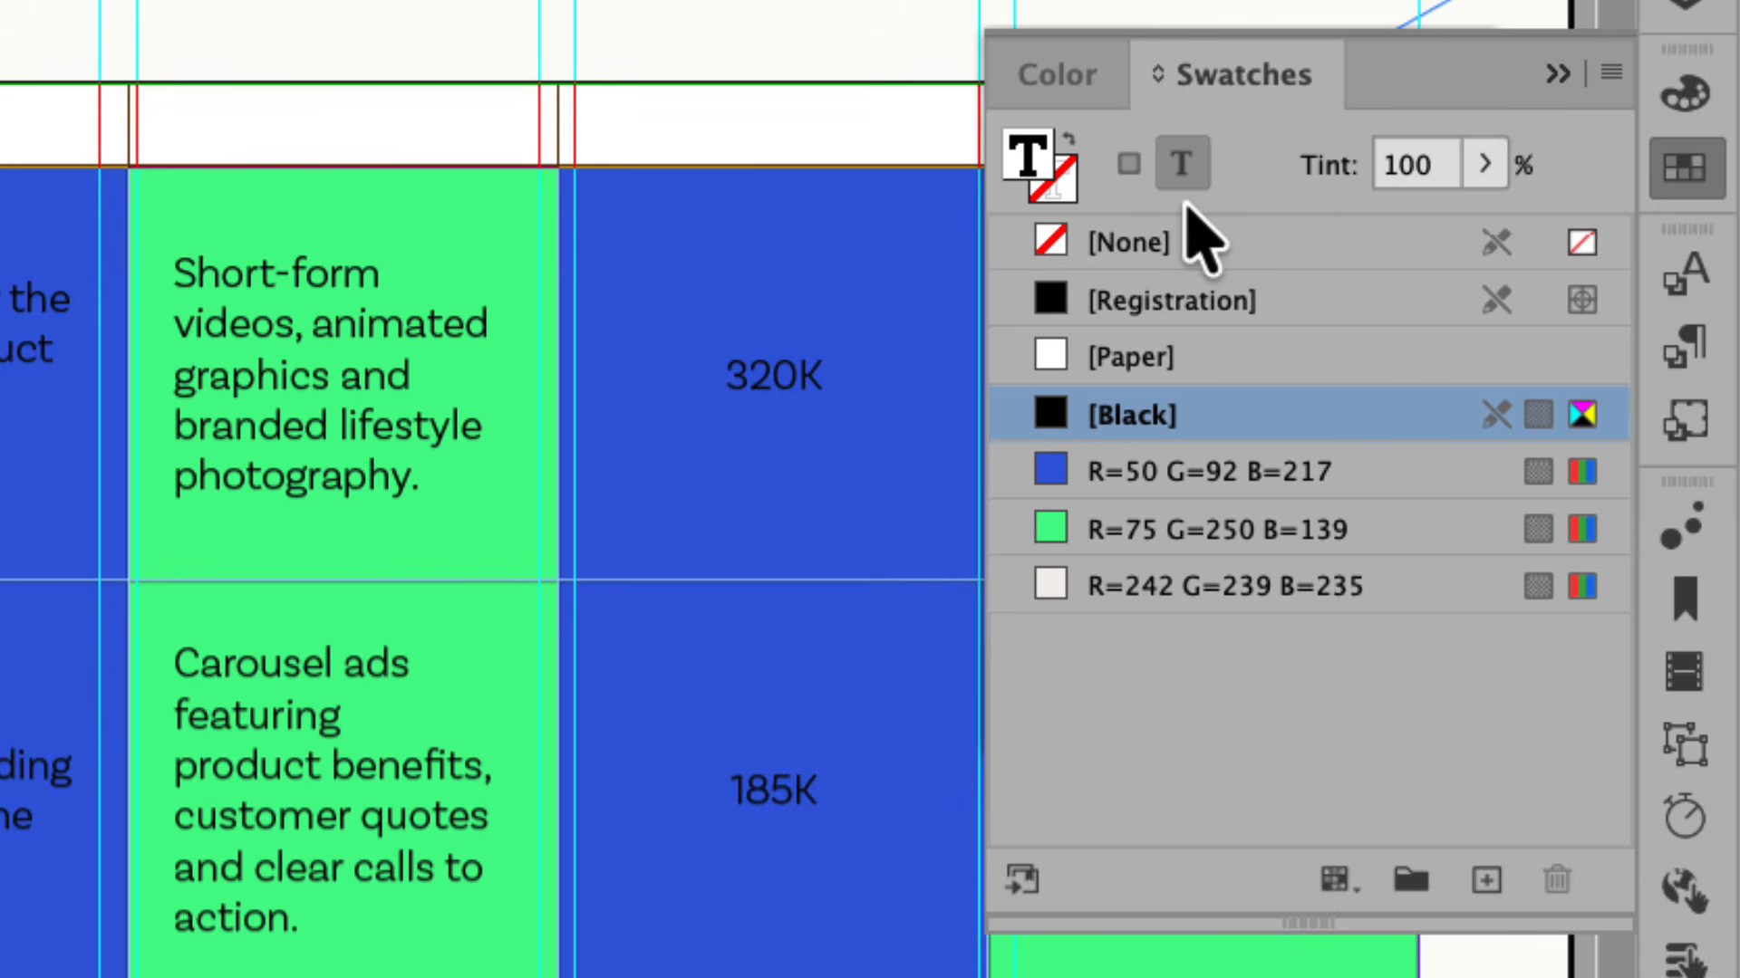
{"action": "left_click", "coordinate": [1154, 594]}
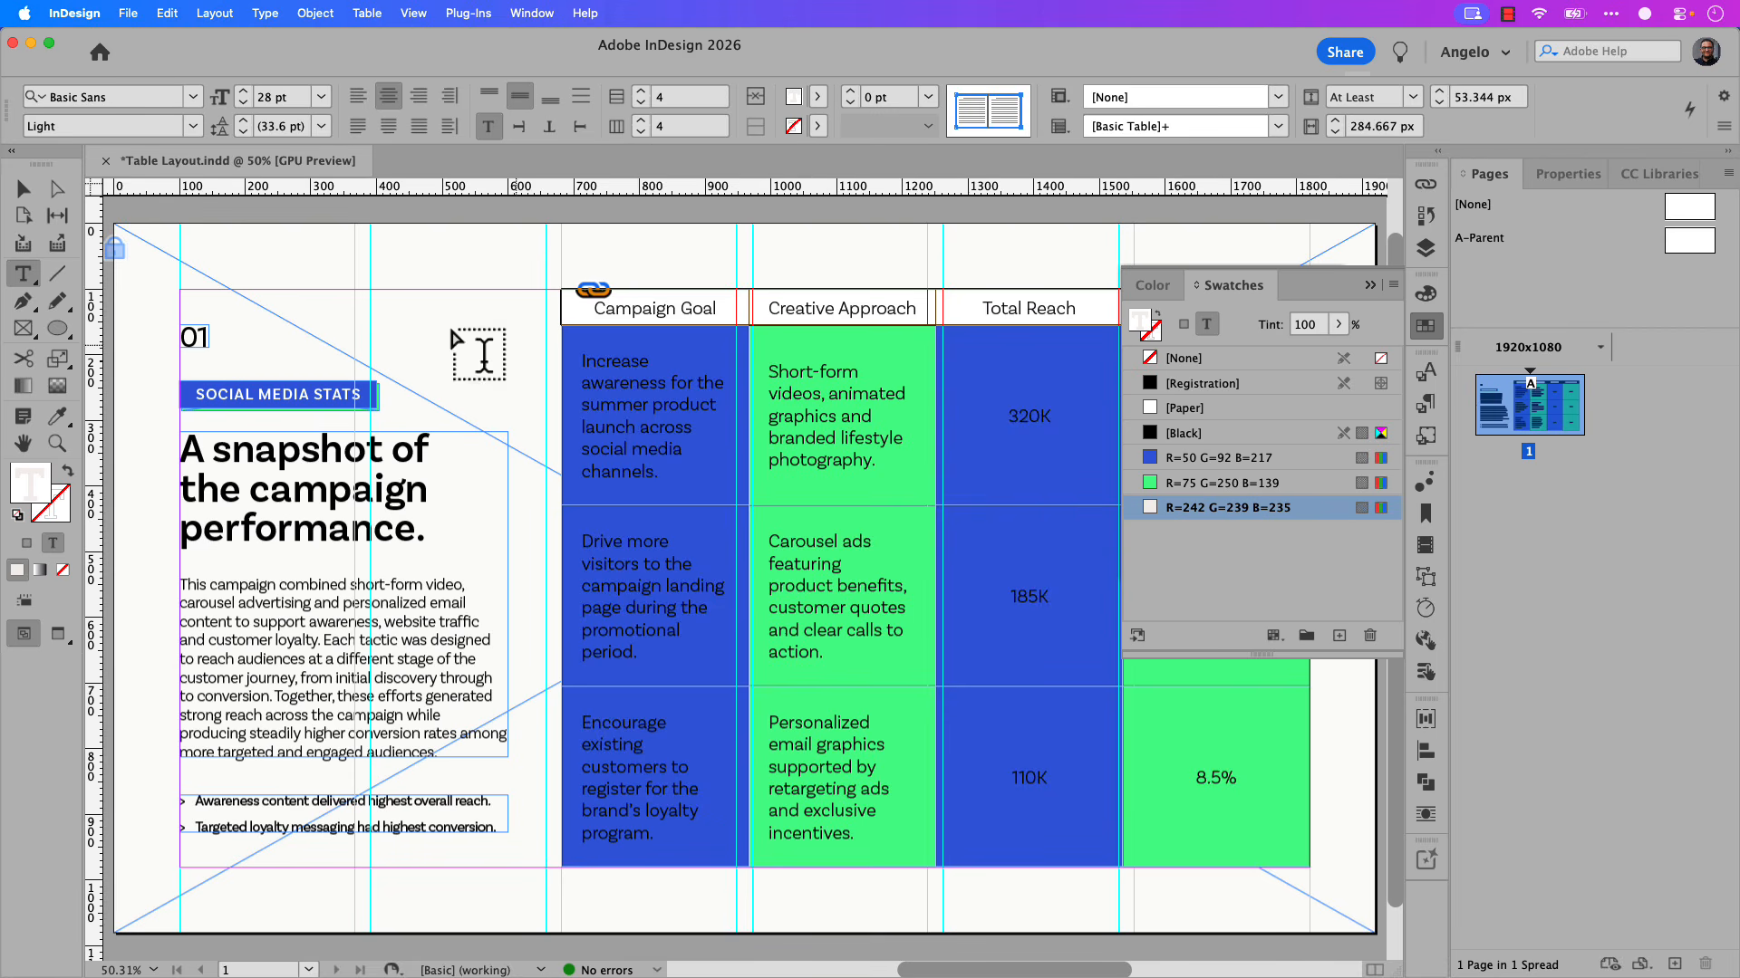
{"action": "left_click", "coordinate": [31, 192]}
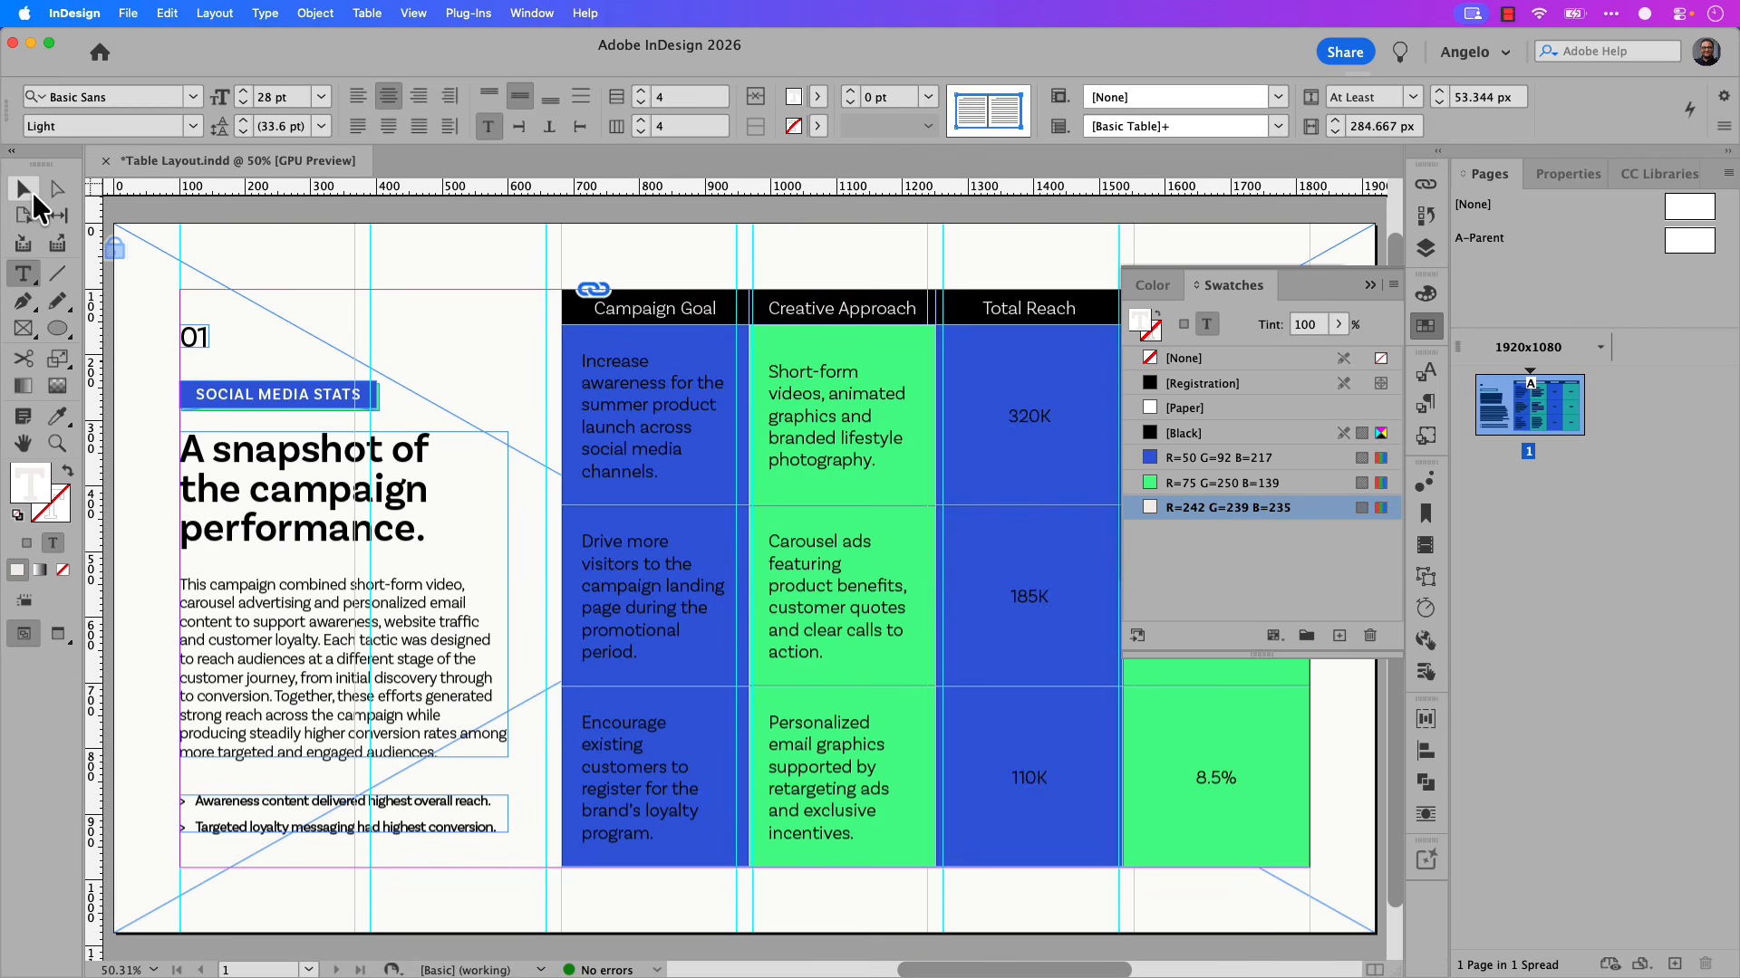
{"action": "left_click", "coordinate": [496, 349]}
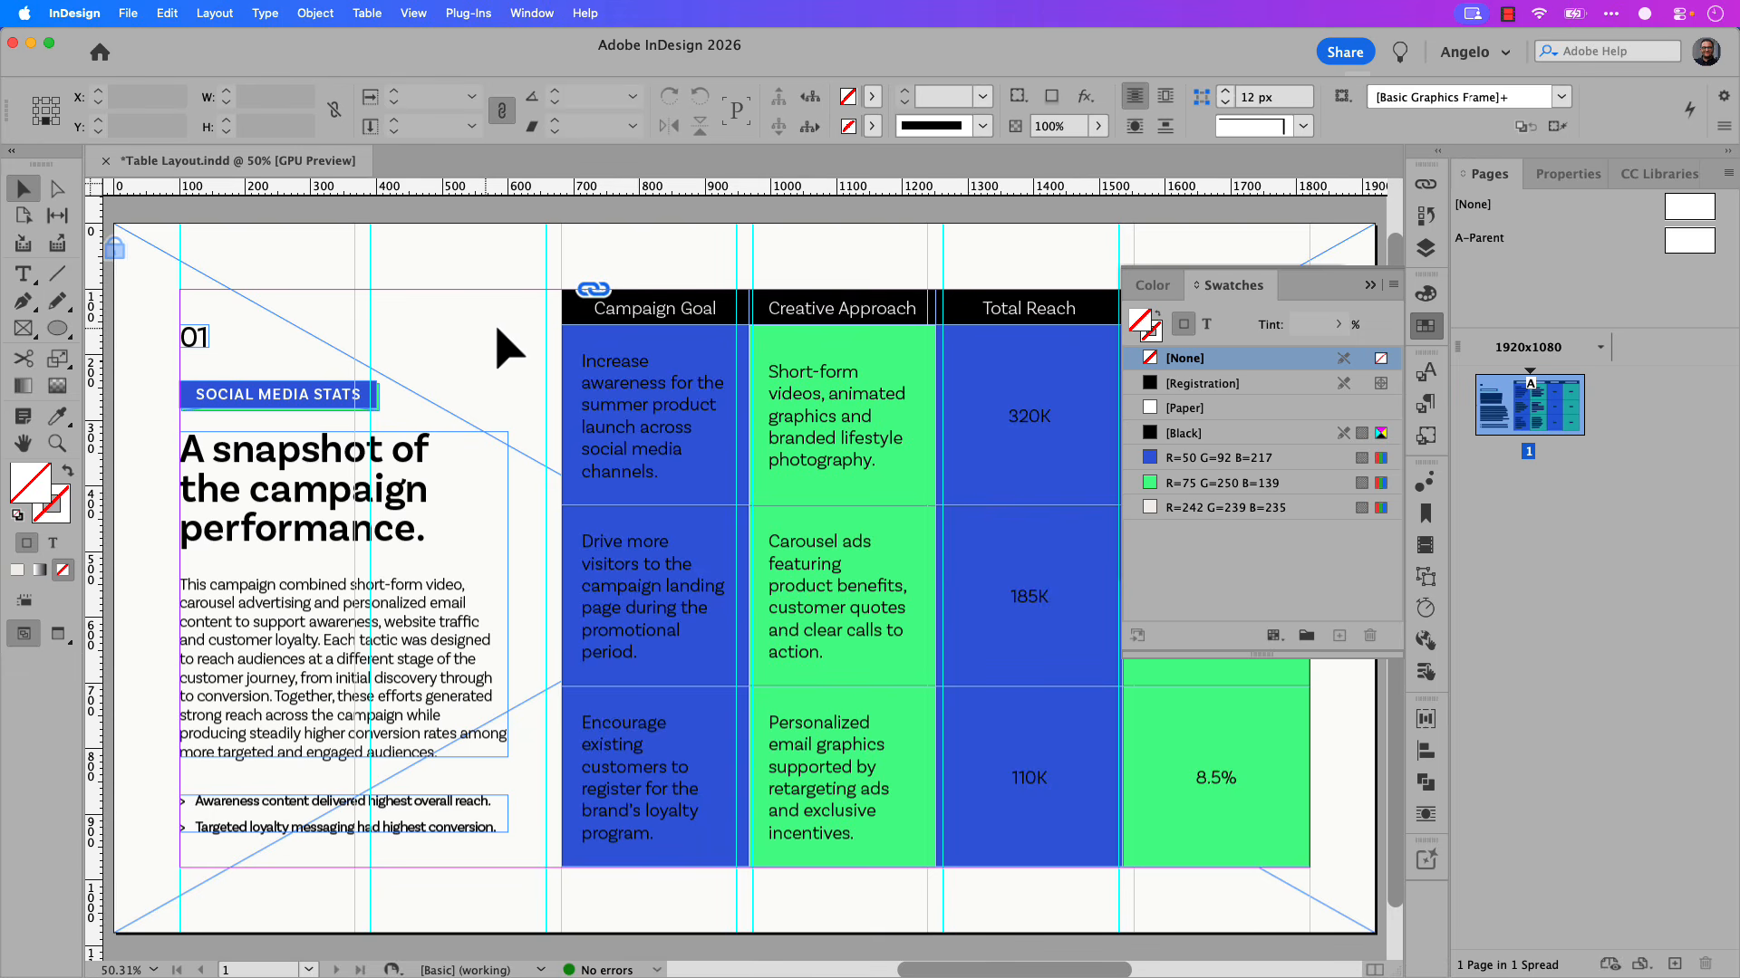
{"action": "left_click", "coordinate": [1368, 286]}
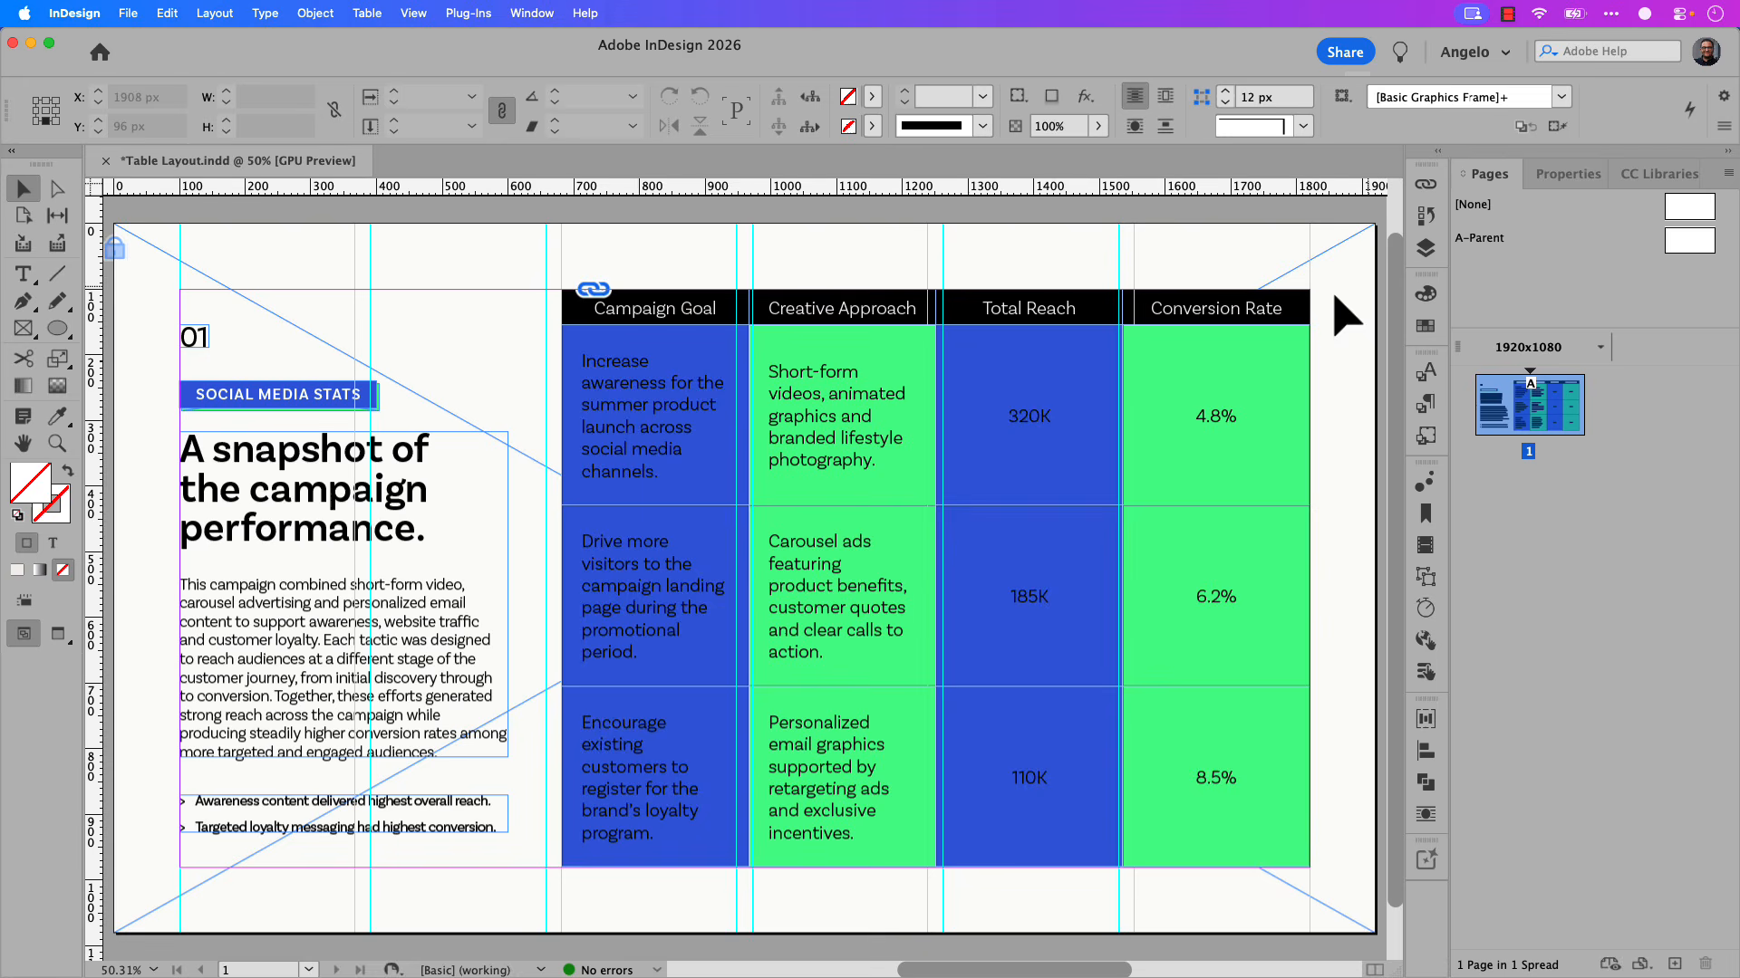
Apply the Cell Text White paragraph style to the three body cells under Campaign Goal.
{"action": "left_click", "coordinate": [603, 365]}
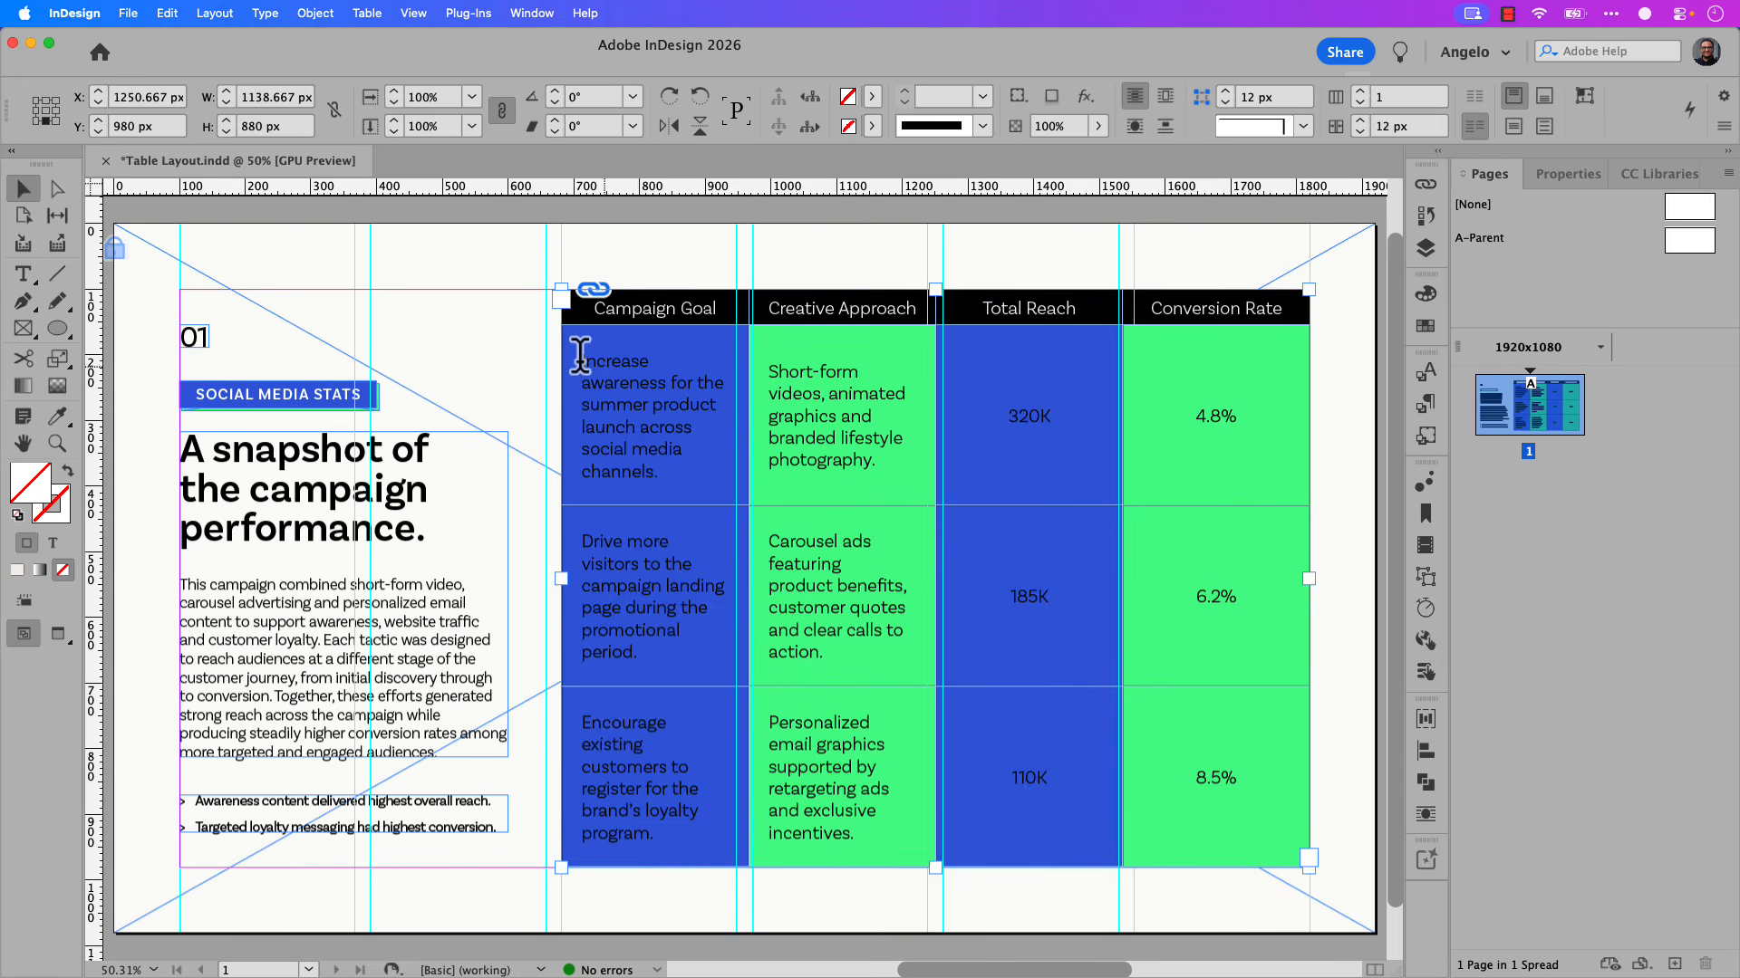
{"action": "left_click_drag", "start_coordinate": [584, 363], "coordinate": [653, 793]}
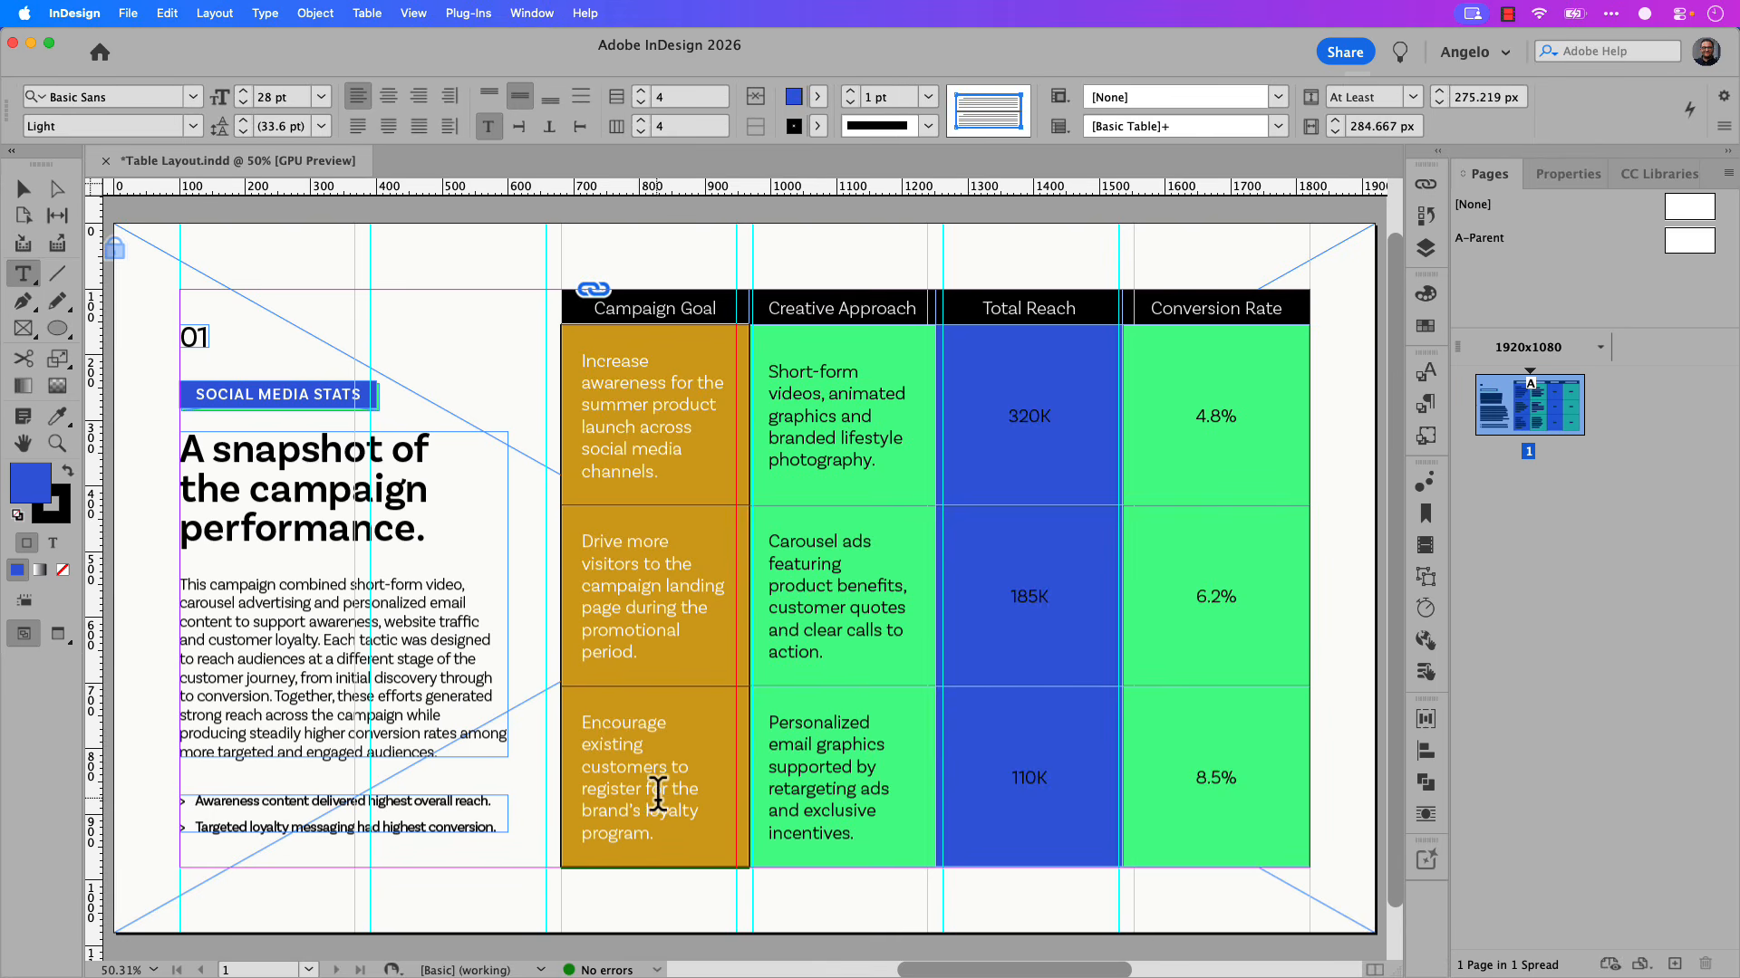
{"action": "left_click", "coordinate": [1431, 404]}
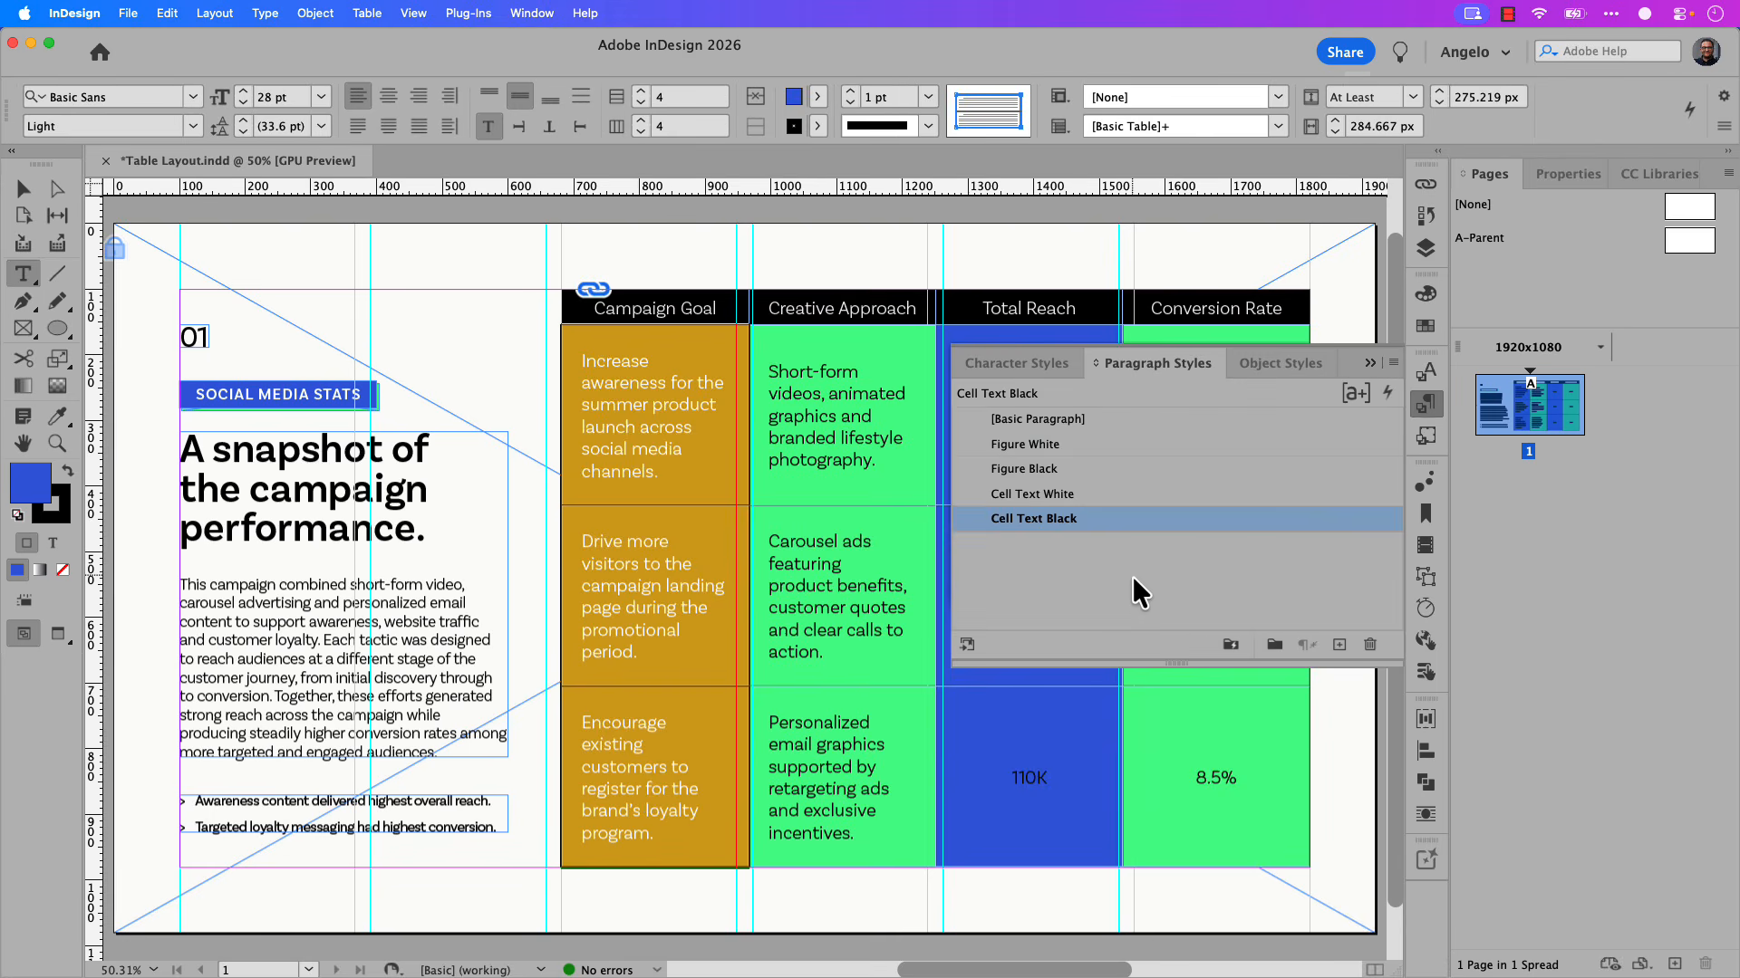
{"action": "left_click", "coordinate": [1091, 500]}
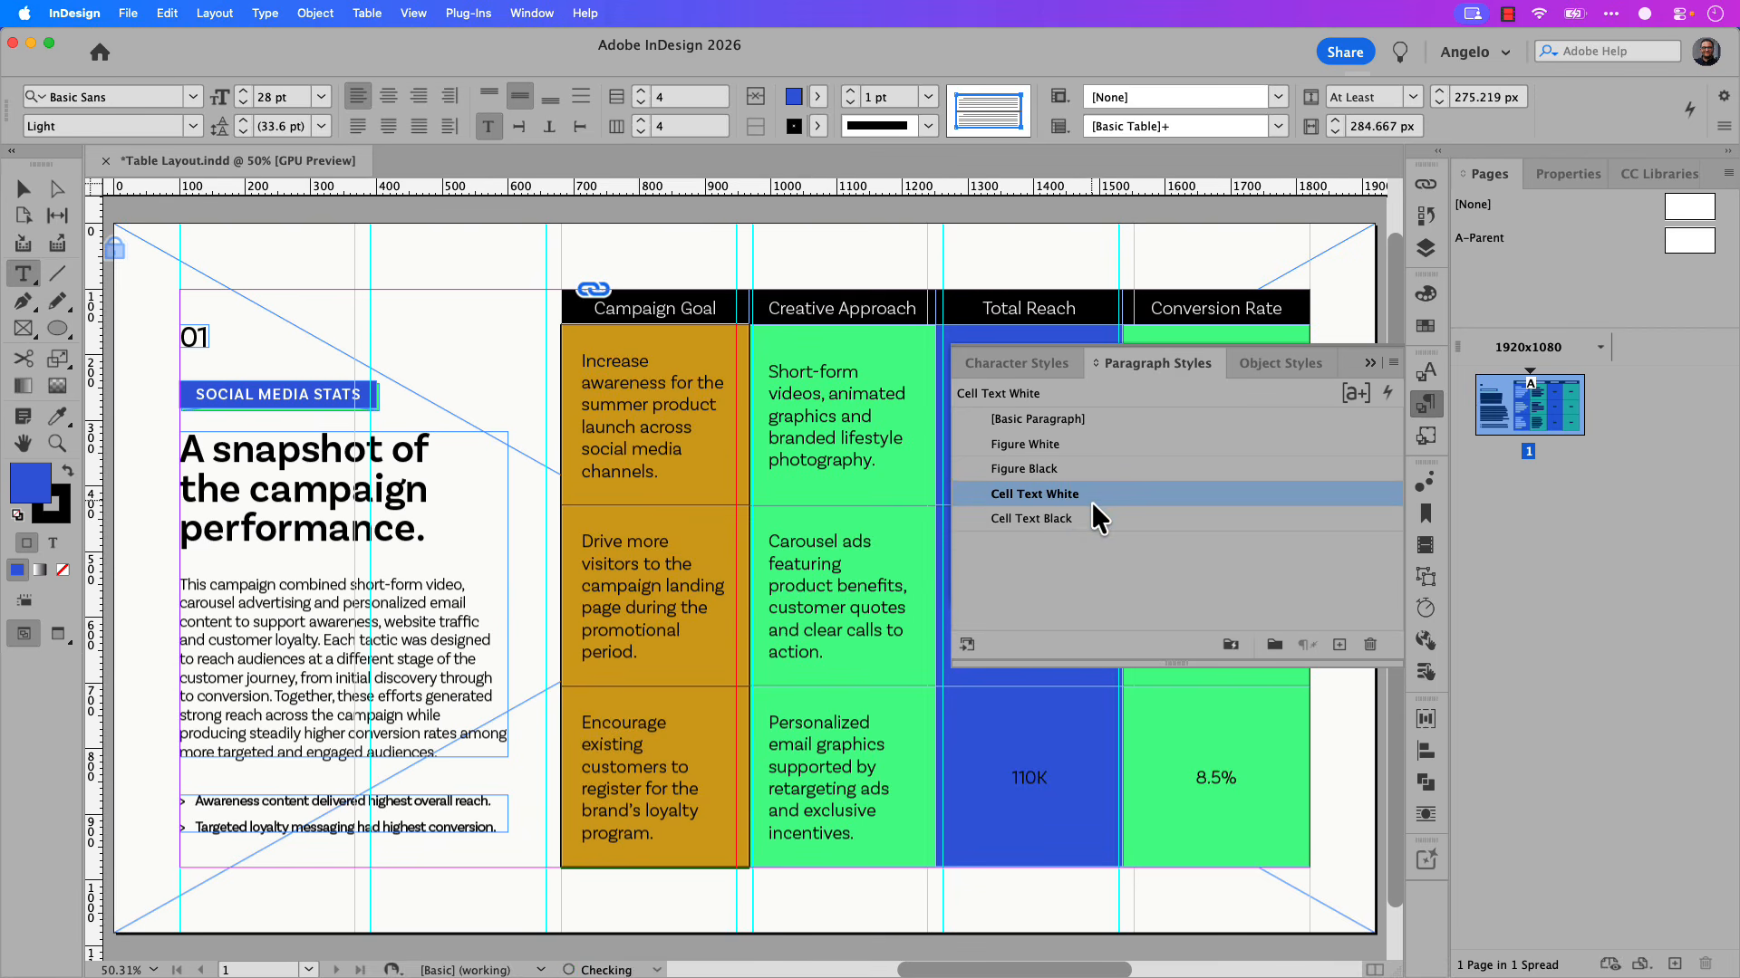
Apply the Figure White paragraph style to the three body cells under Total Reach.
{"action": "left_click", "coordinate": [24, 190]}
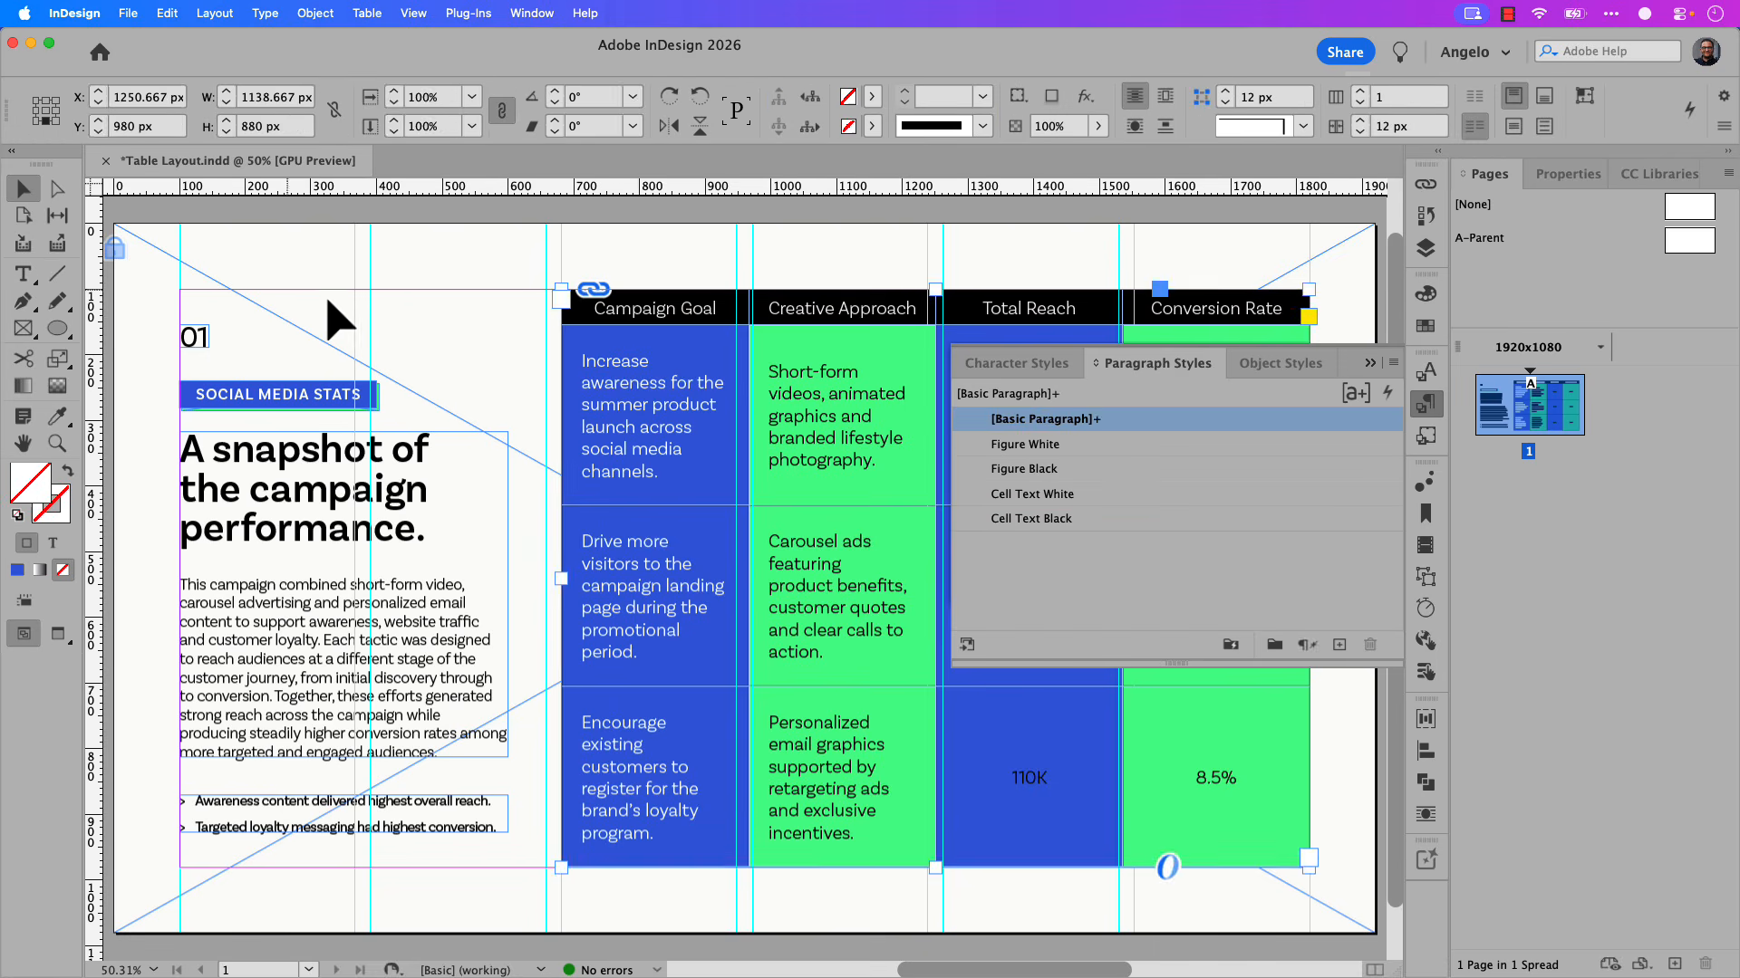
{"action": "left_click", "coordinate": [439, 326]}
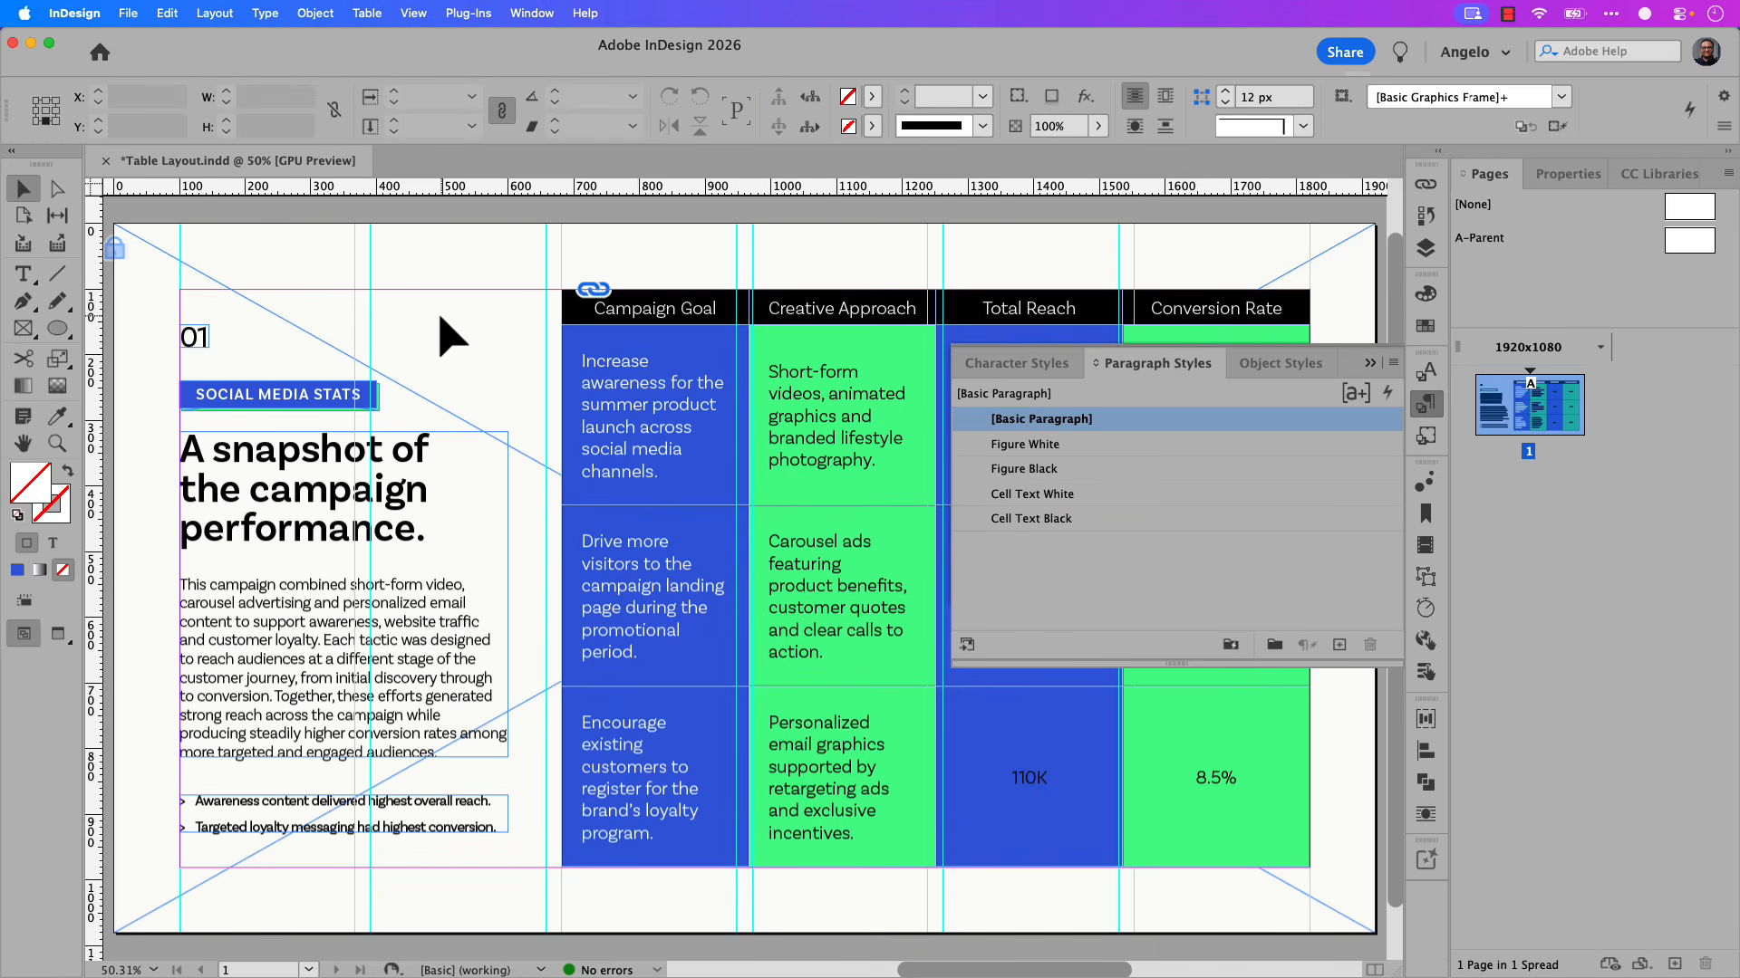
{"action": "key", "text": "space"}
{"action": "left_click_drag", "start_coordinate": [738, 390], "coordinate": [458, 388]}
{"action": "left_click", "coordinate": [724, 426]}
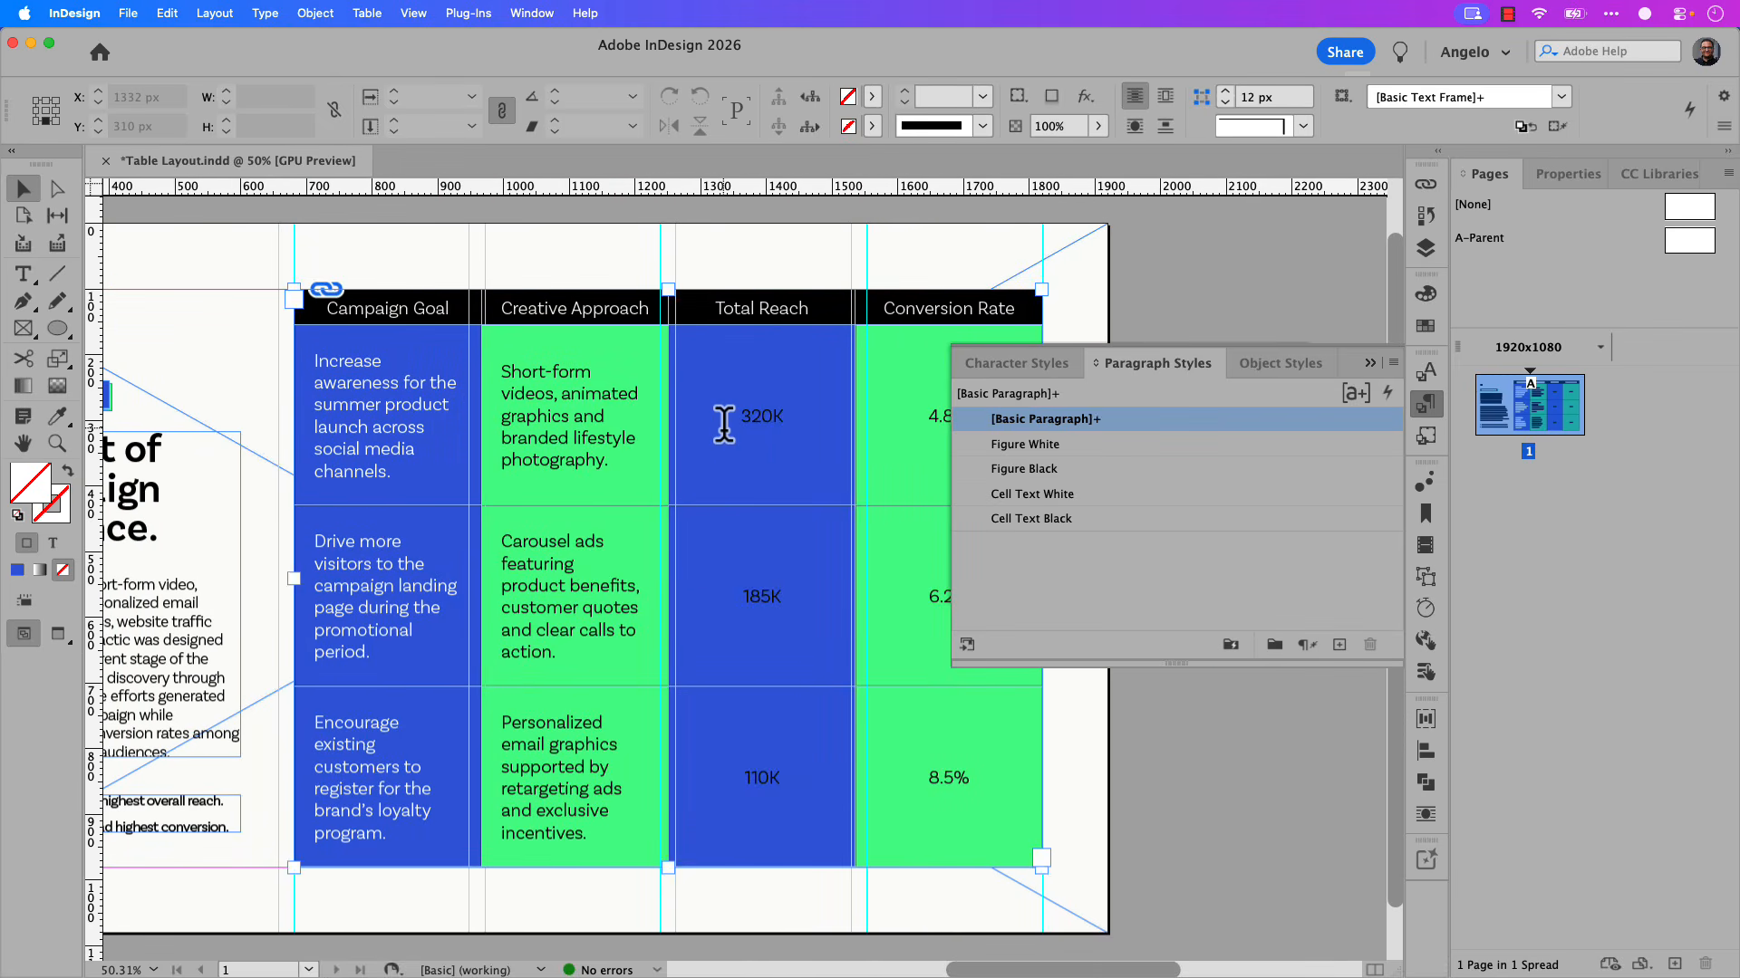
{"action": "double_click", "coordinate": [723, 426]}
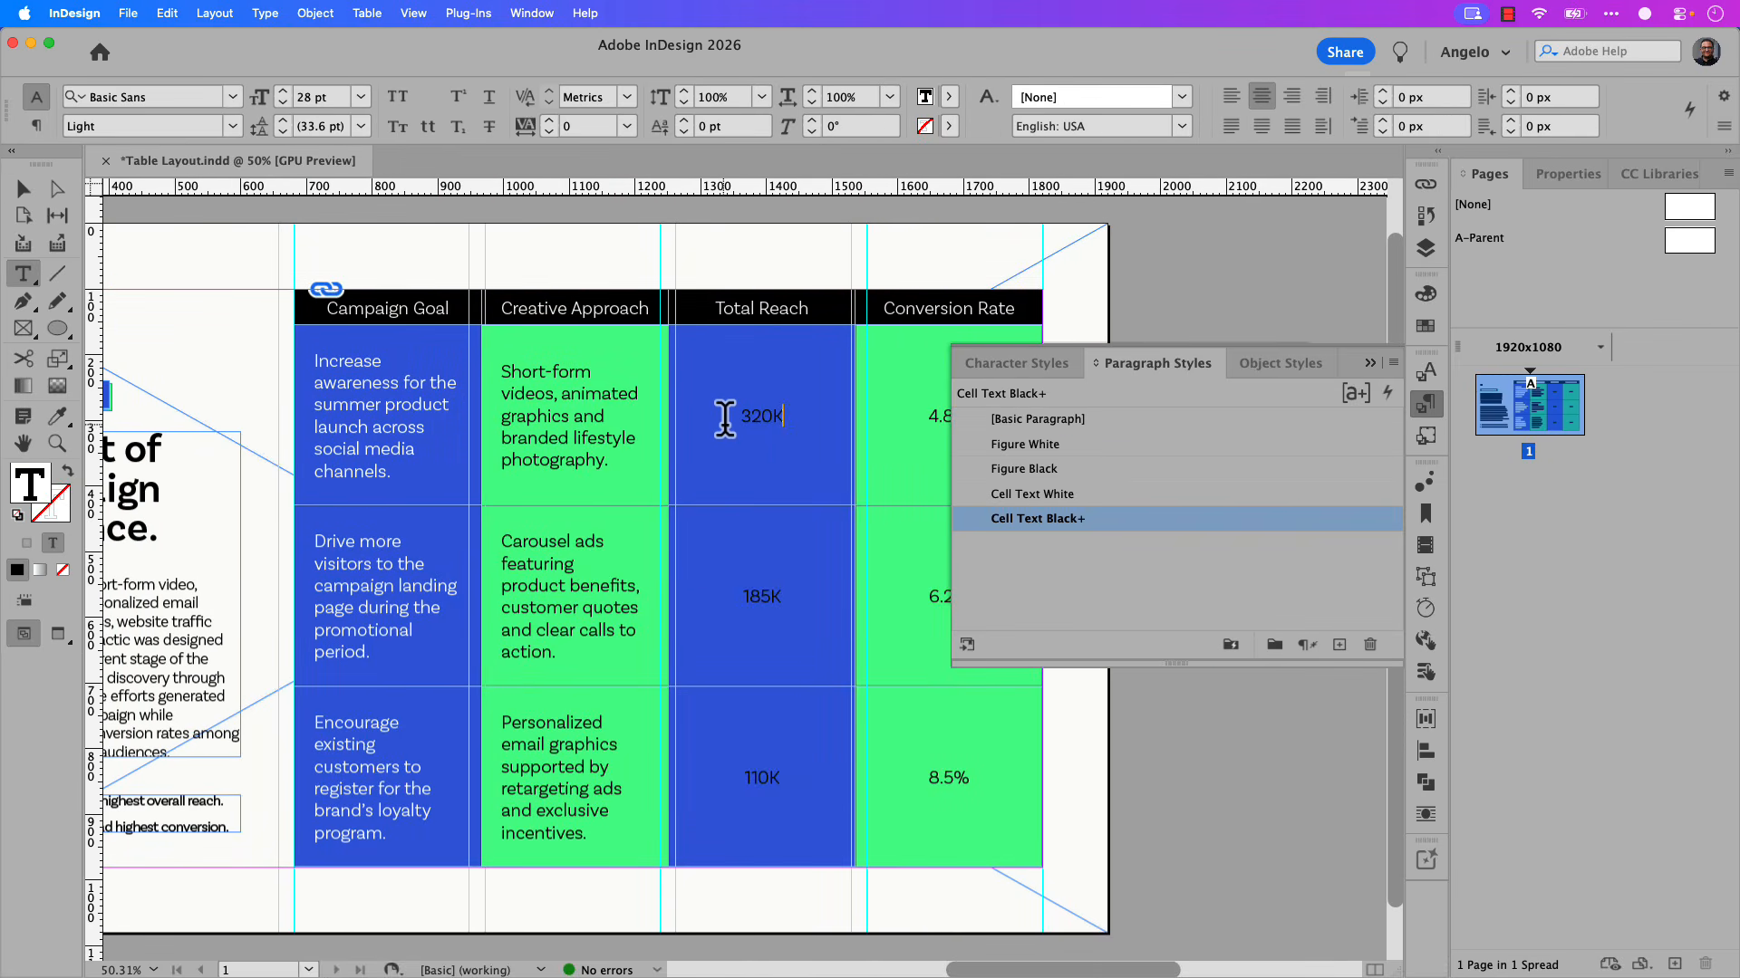
{"action": "left_click_drag", "start_coordinate": [725, 376], "coordinate": [750, 742]}
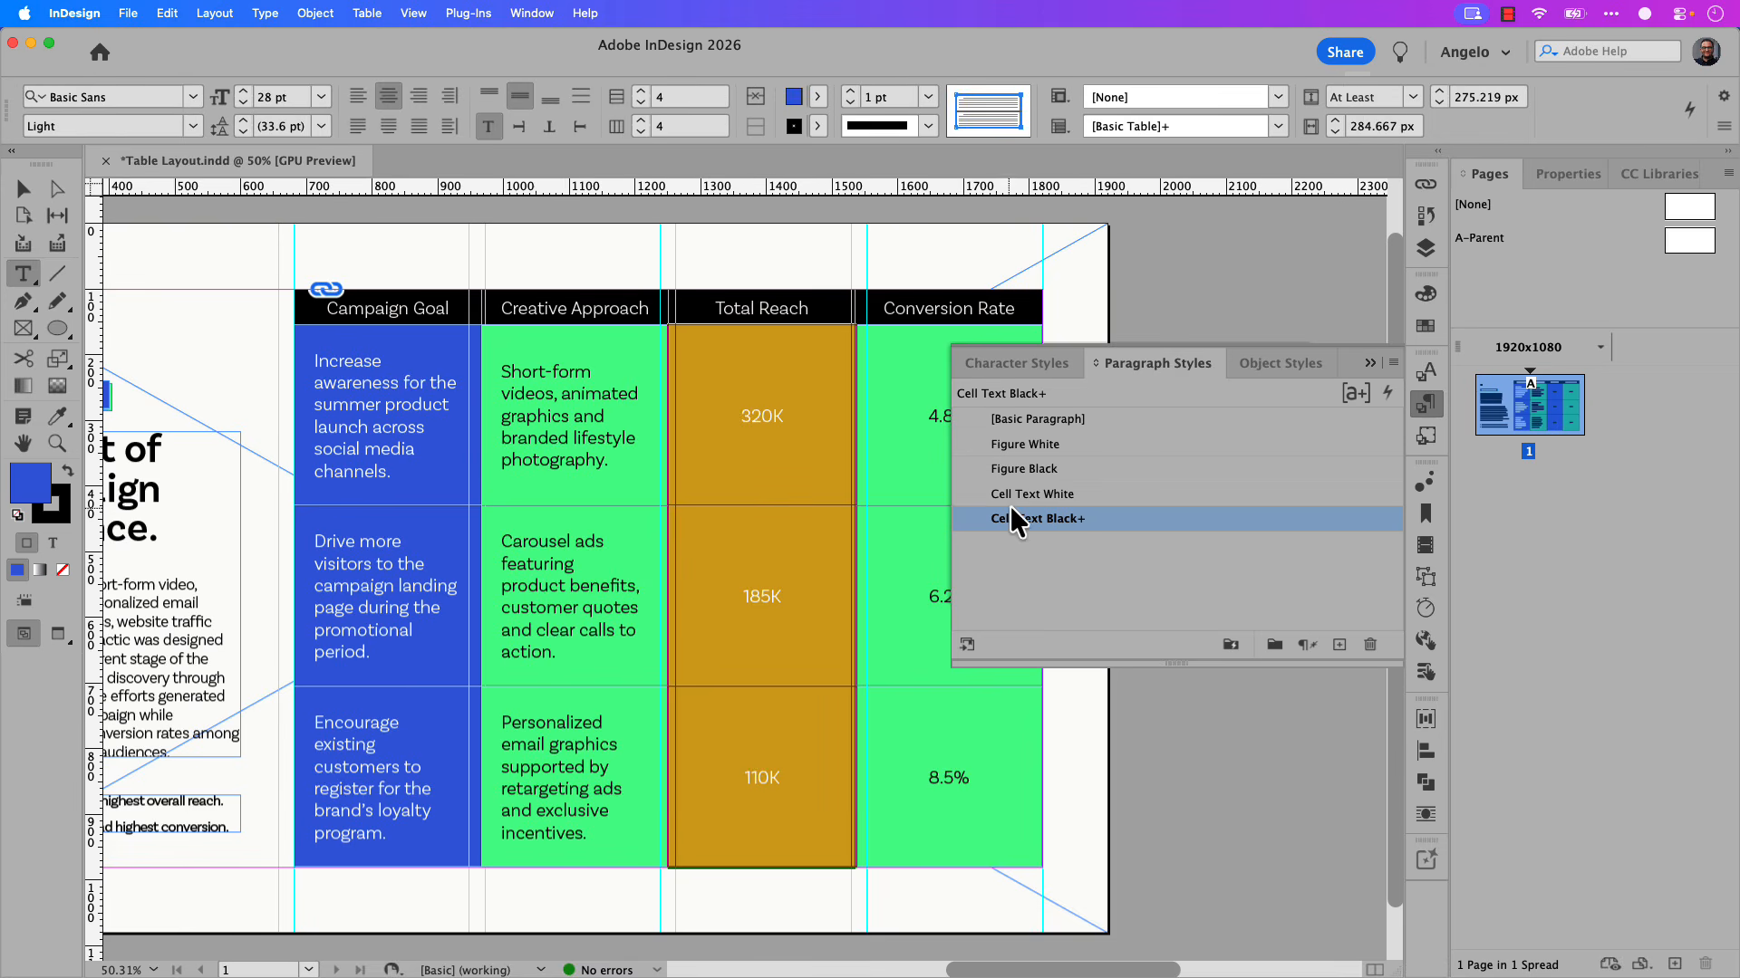
{"action": "left_click", "coordinate": [1040, 449]}
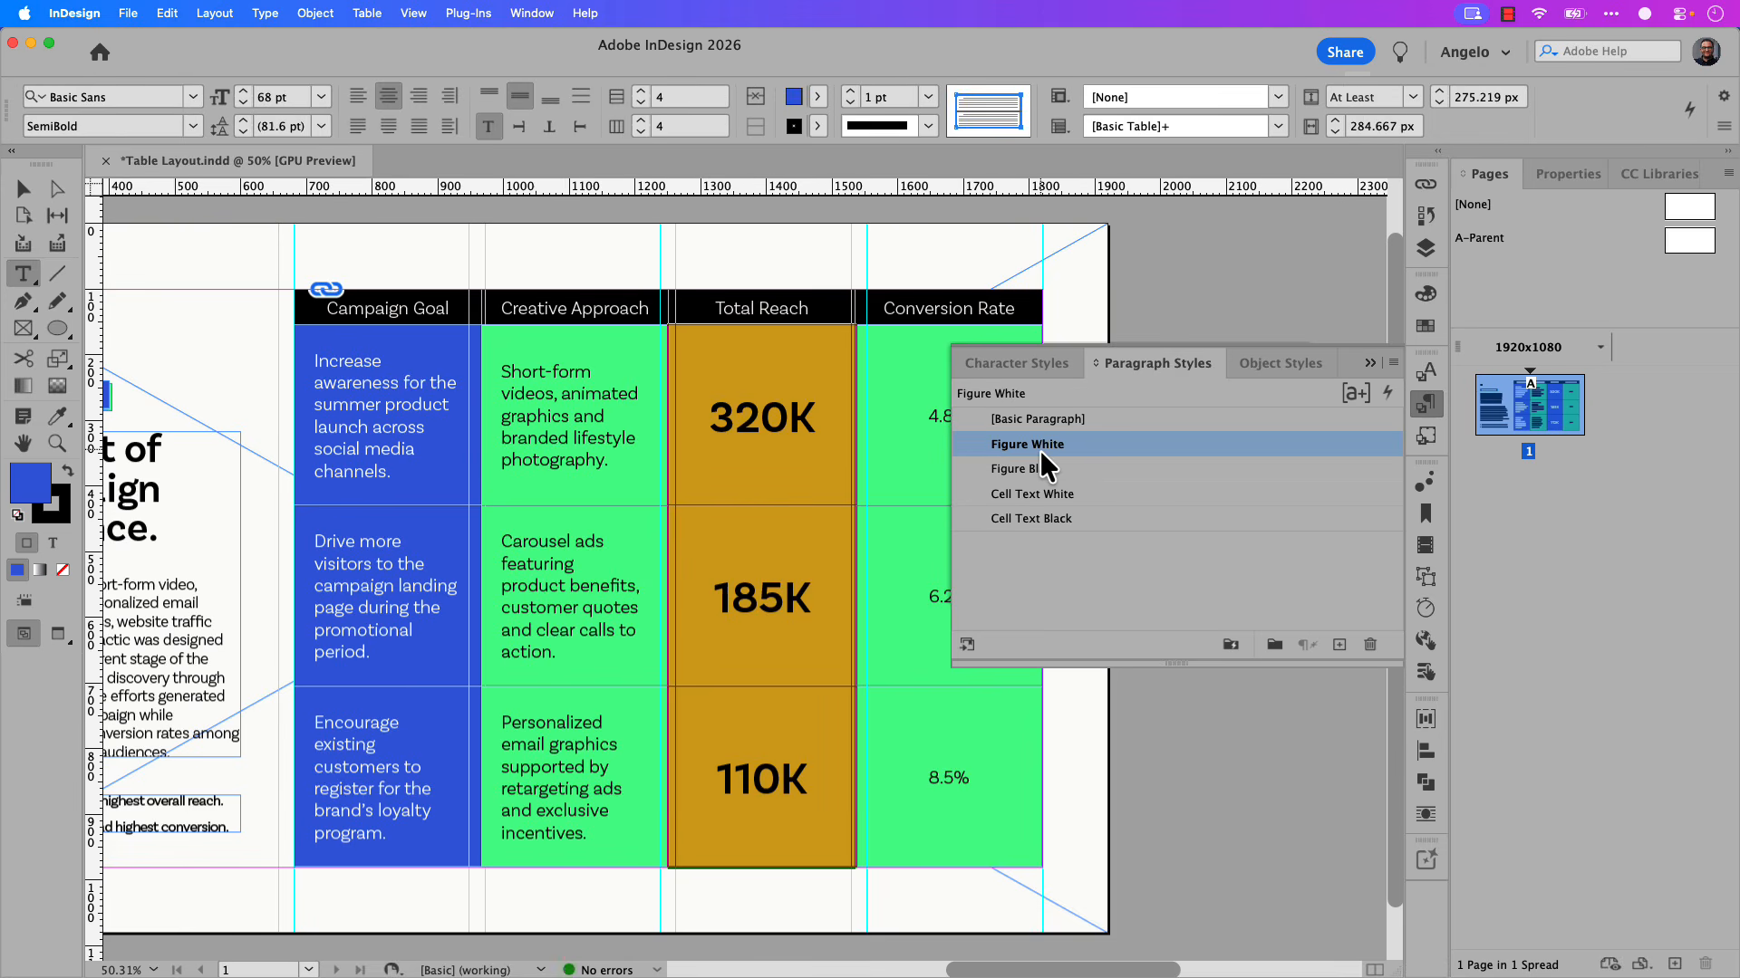
Apply the Figure Black paragraph style to the three body cells under Conversion Rate, and deselect the table.
{"action": "left_click", "coordinate": [915, 397]}
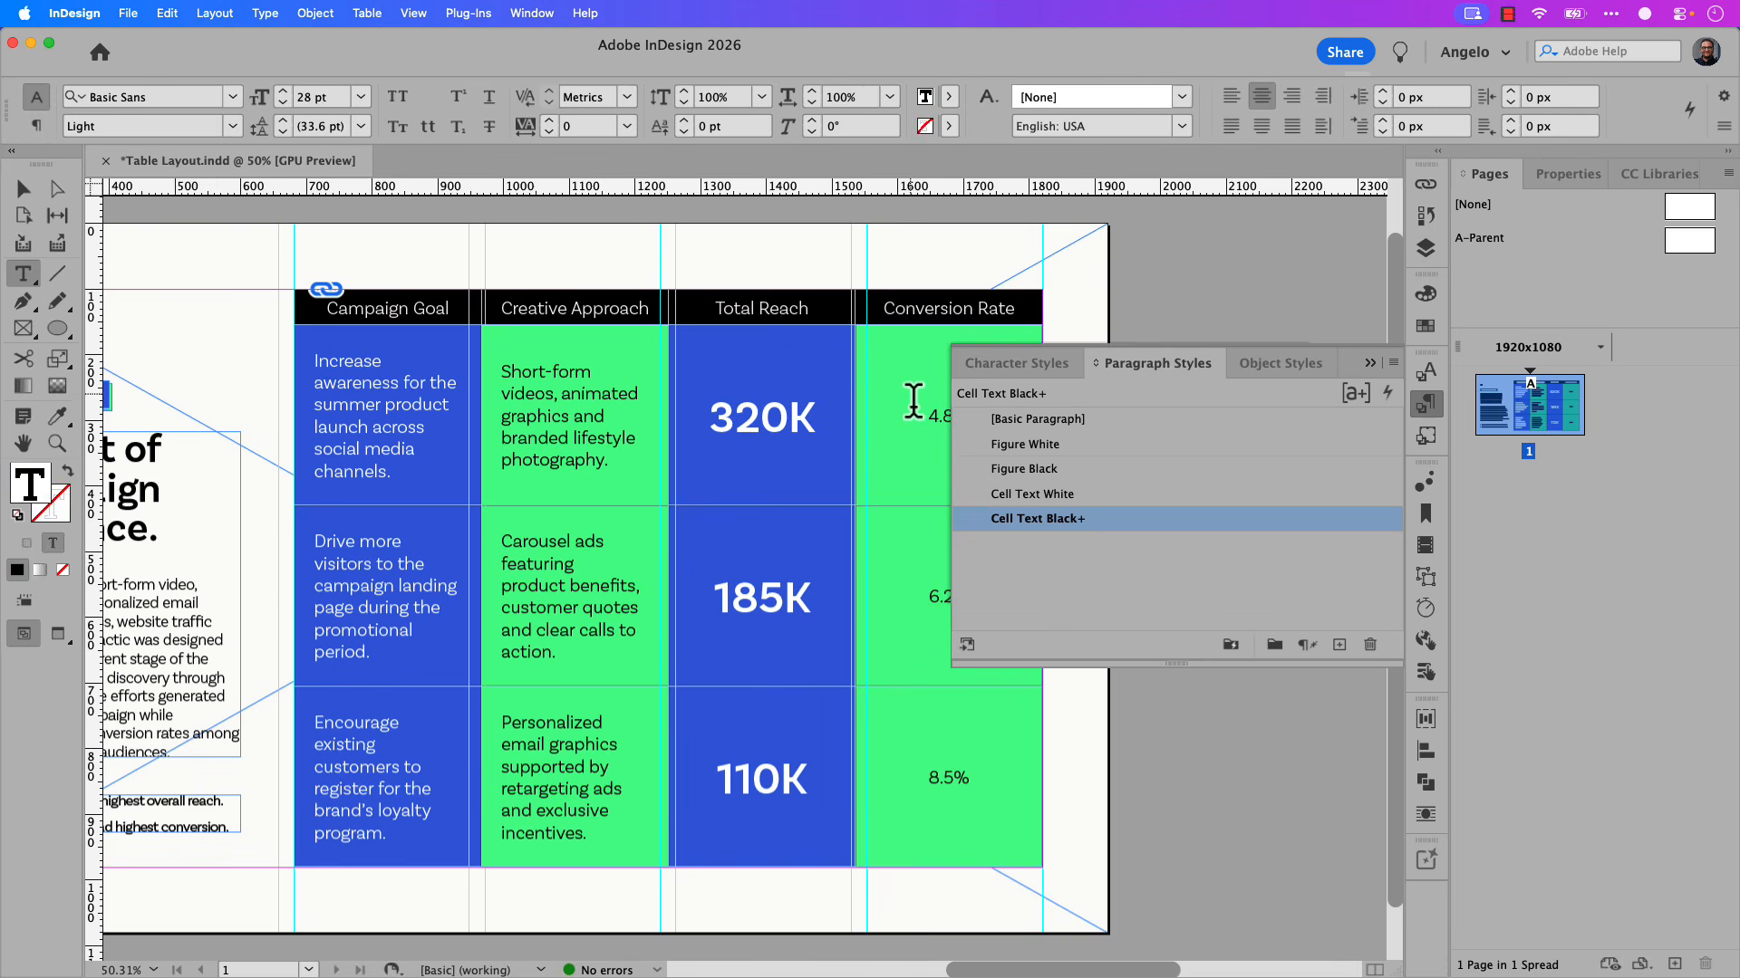
{"action": "left_click_drag", "start_coordinate": [914, 397], "coordinate": [938, 770]}
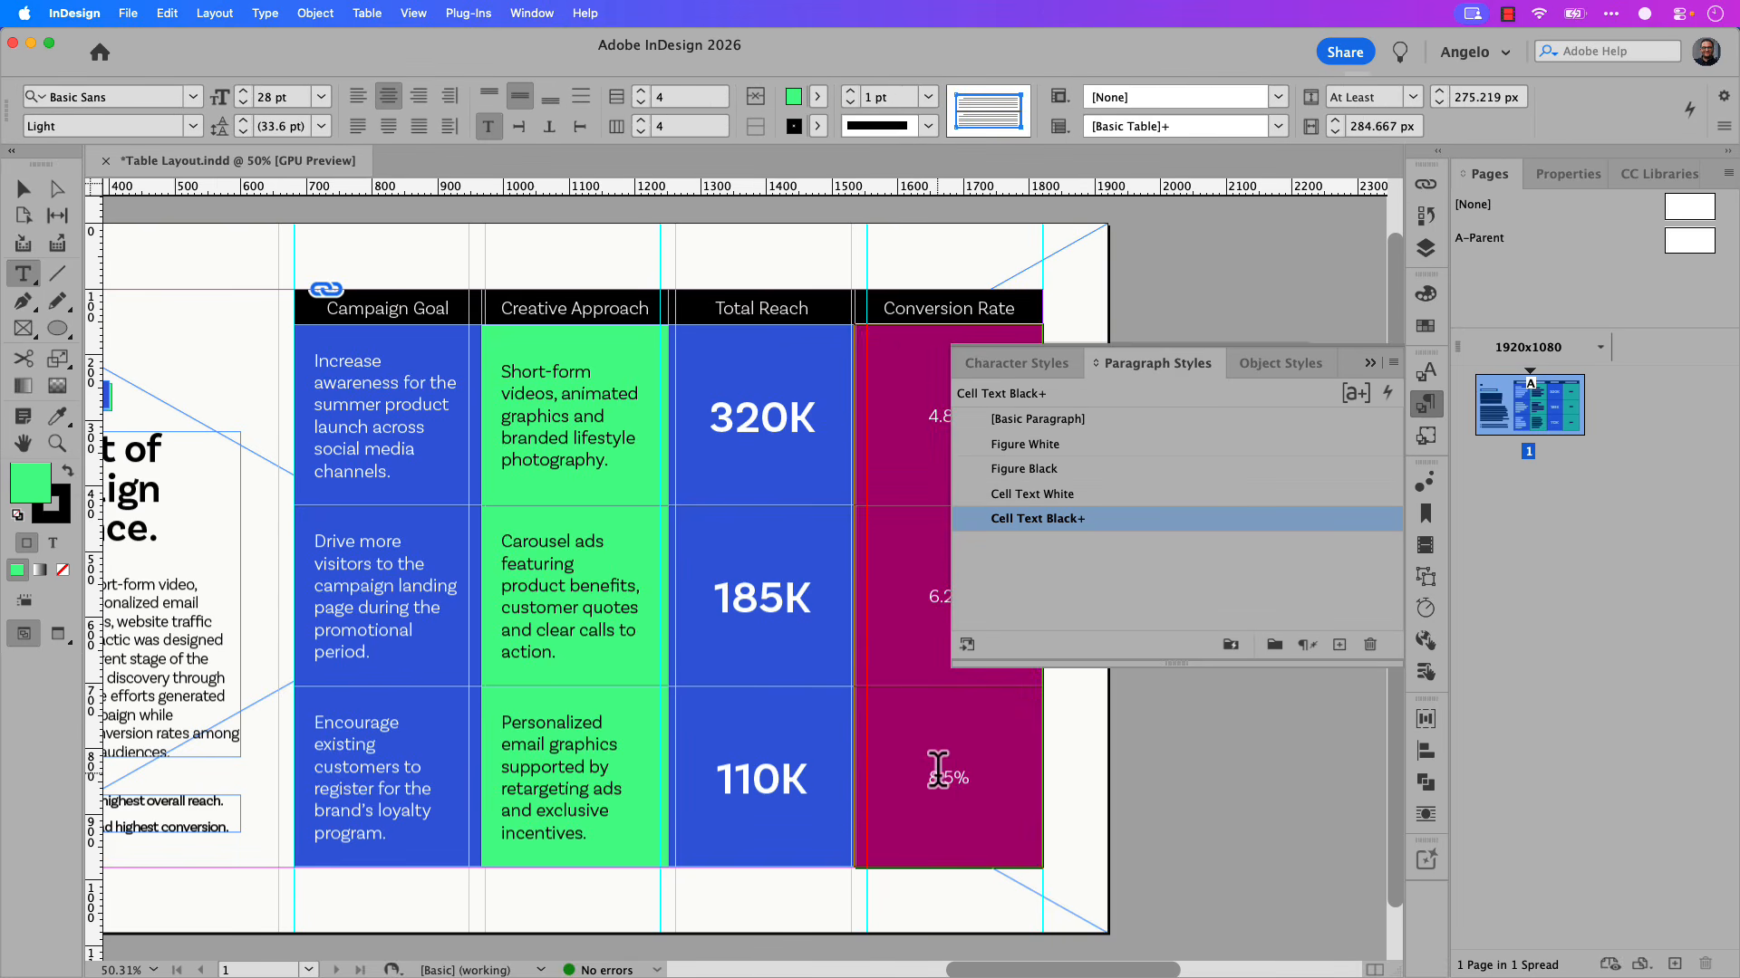
{"action": "left_click", "coordinate": [1041, 467]}
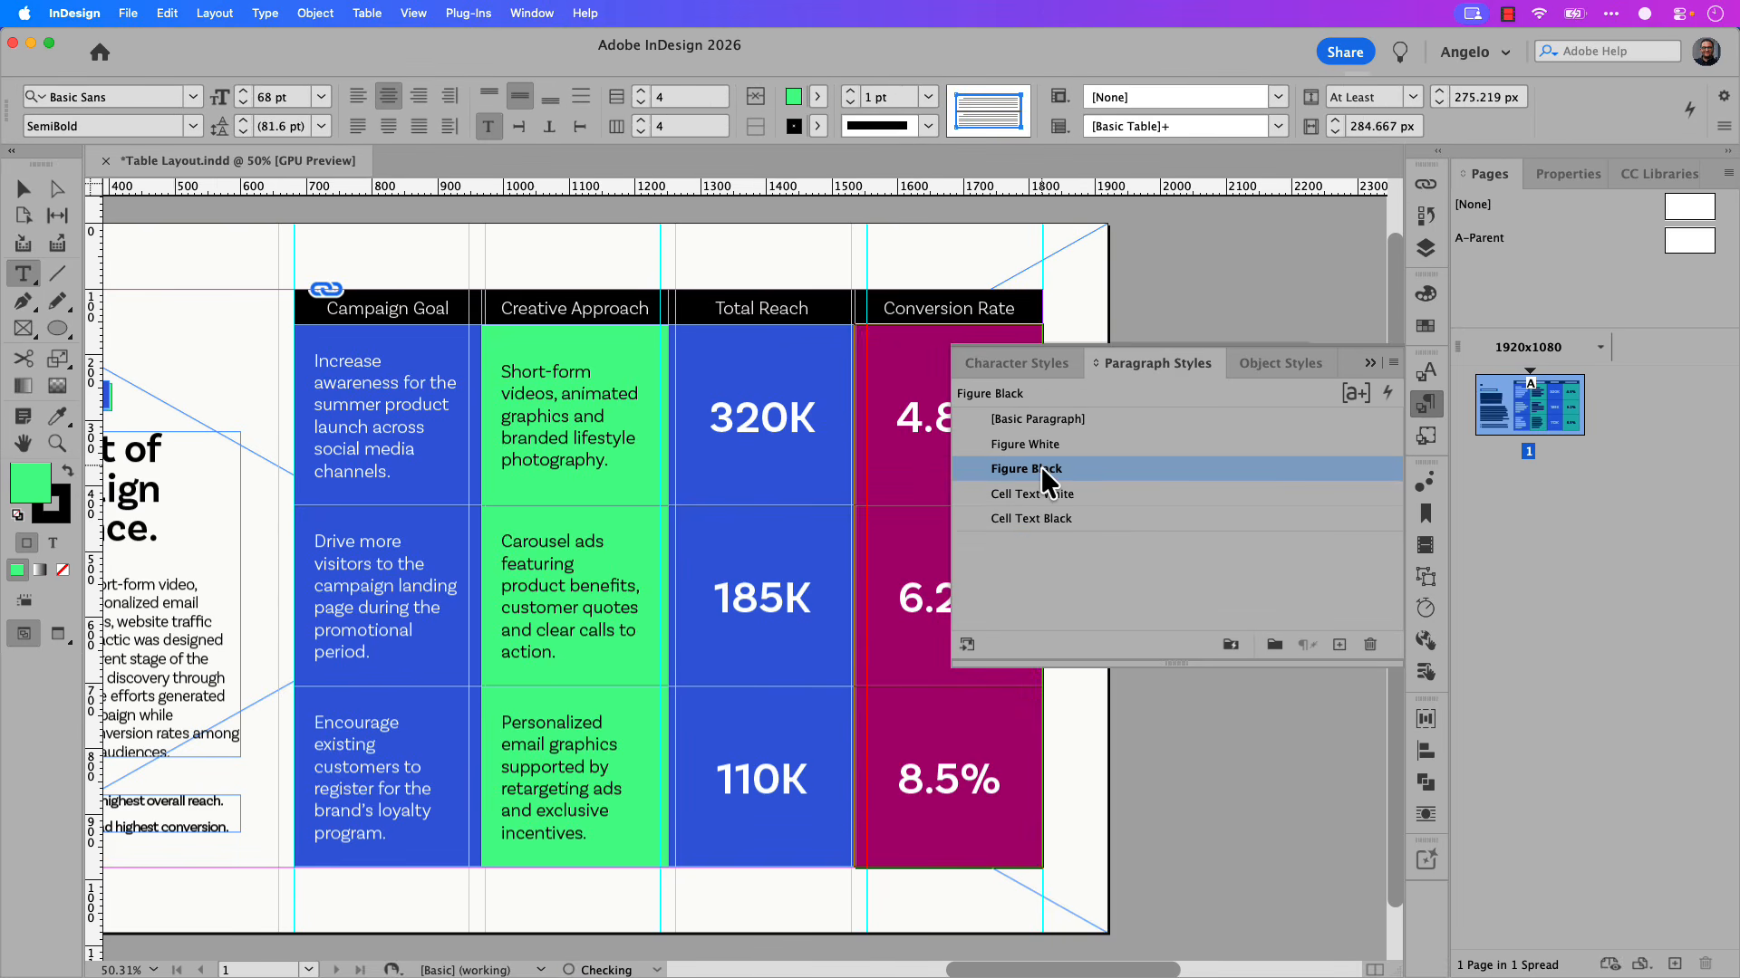
{"action": "left_click", "coordinate": [1370, 363]}
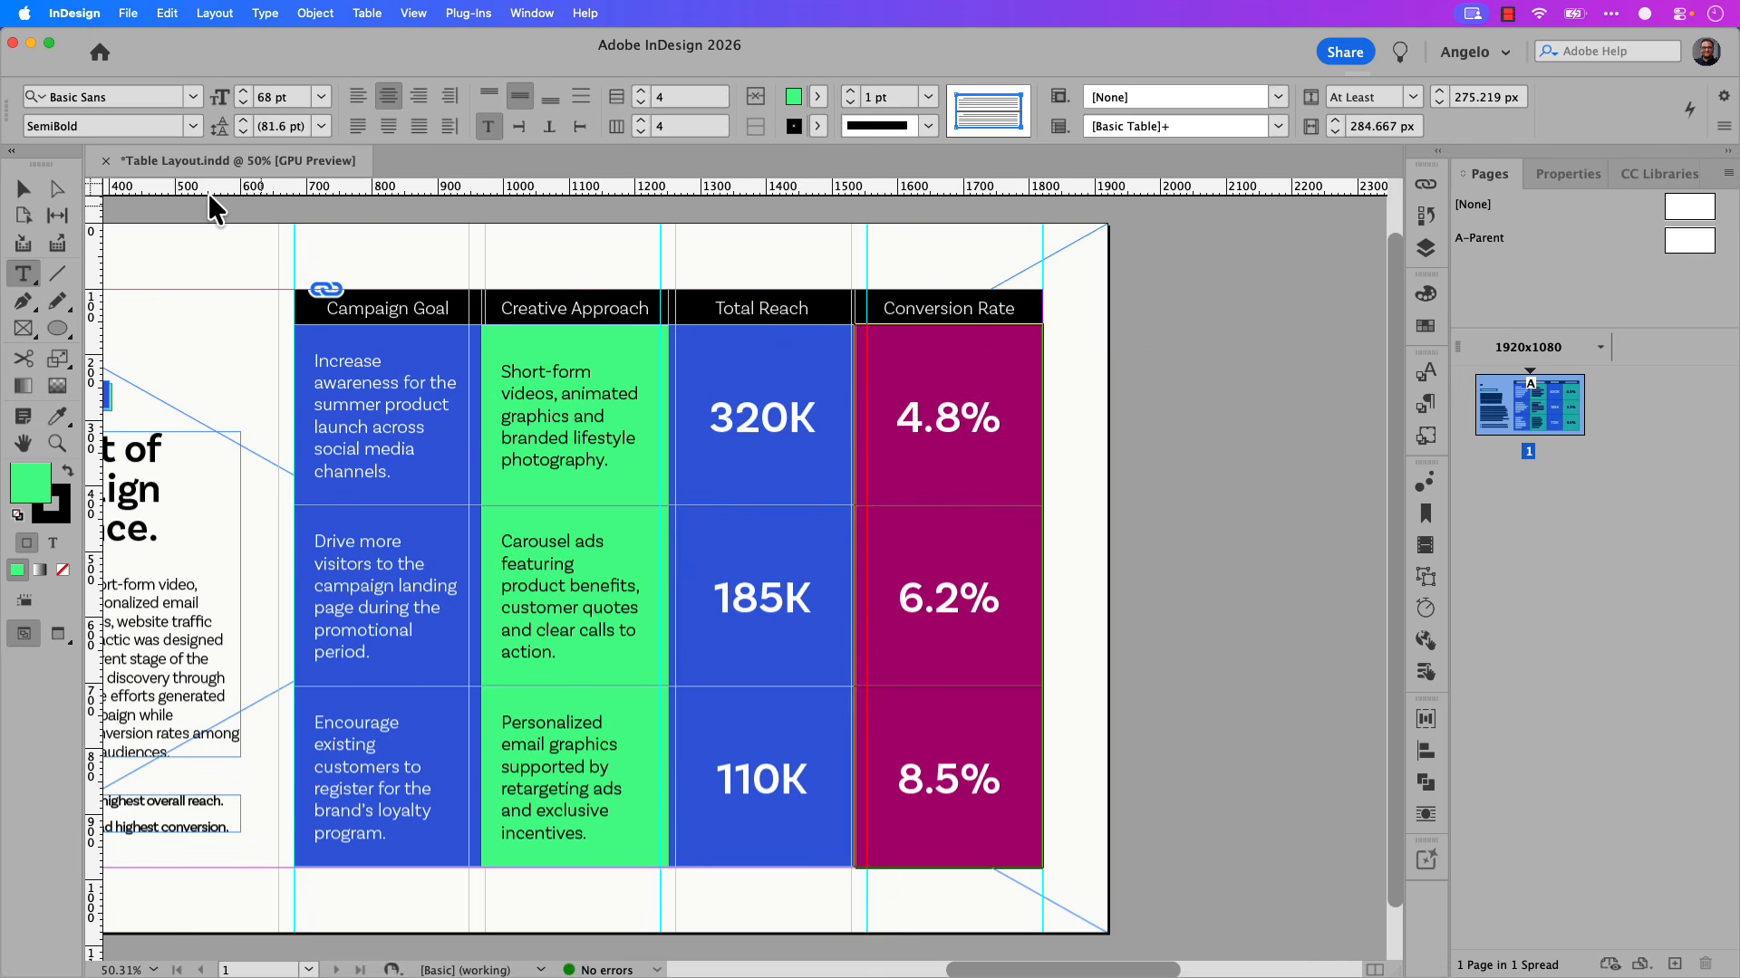
{"action": "left_click", "coordinate": [24, 186]}
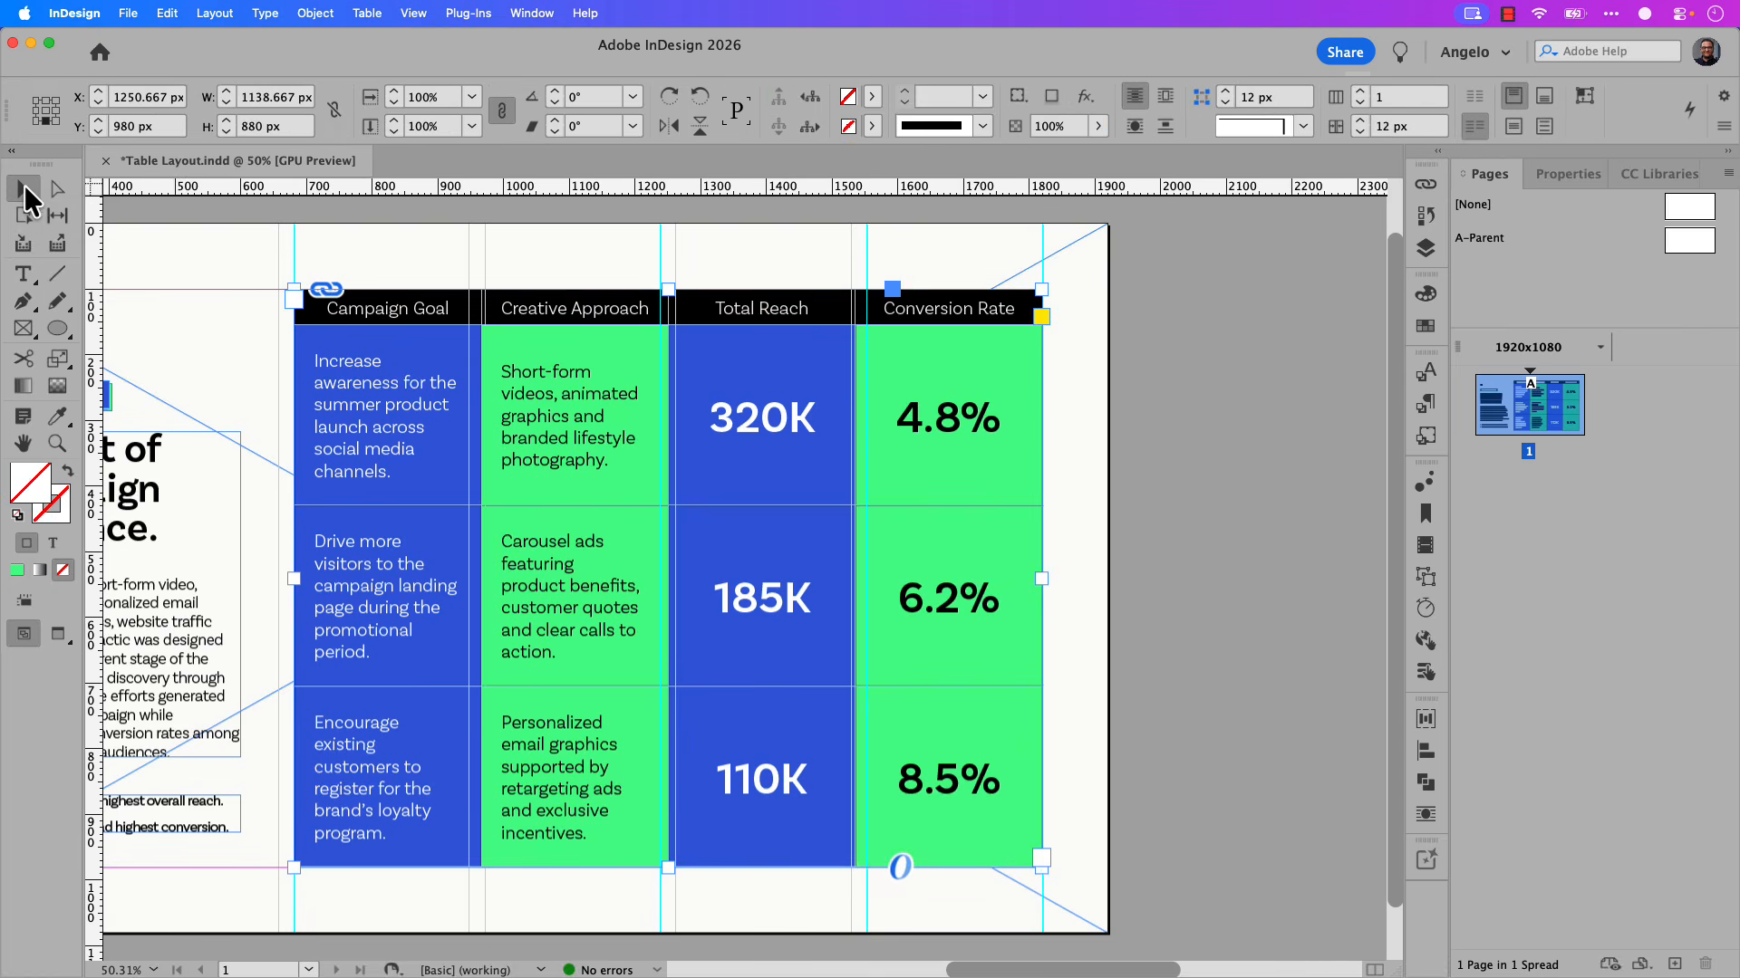
{"action": "key", "text": "super+0"}
{"action": "left_click", "coordinate": [436, 313]}
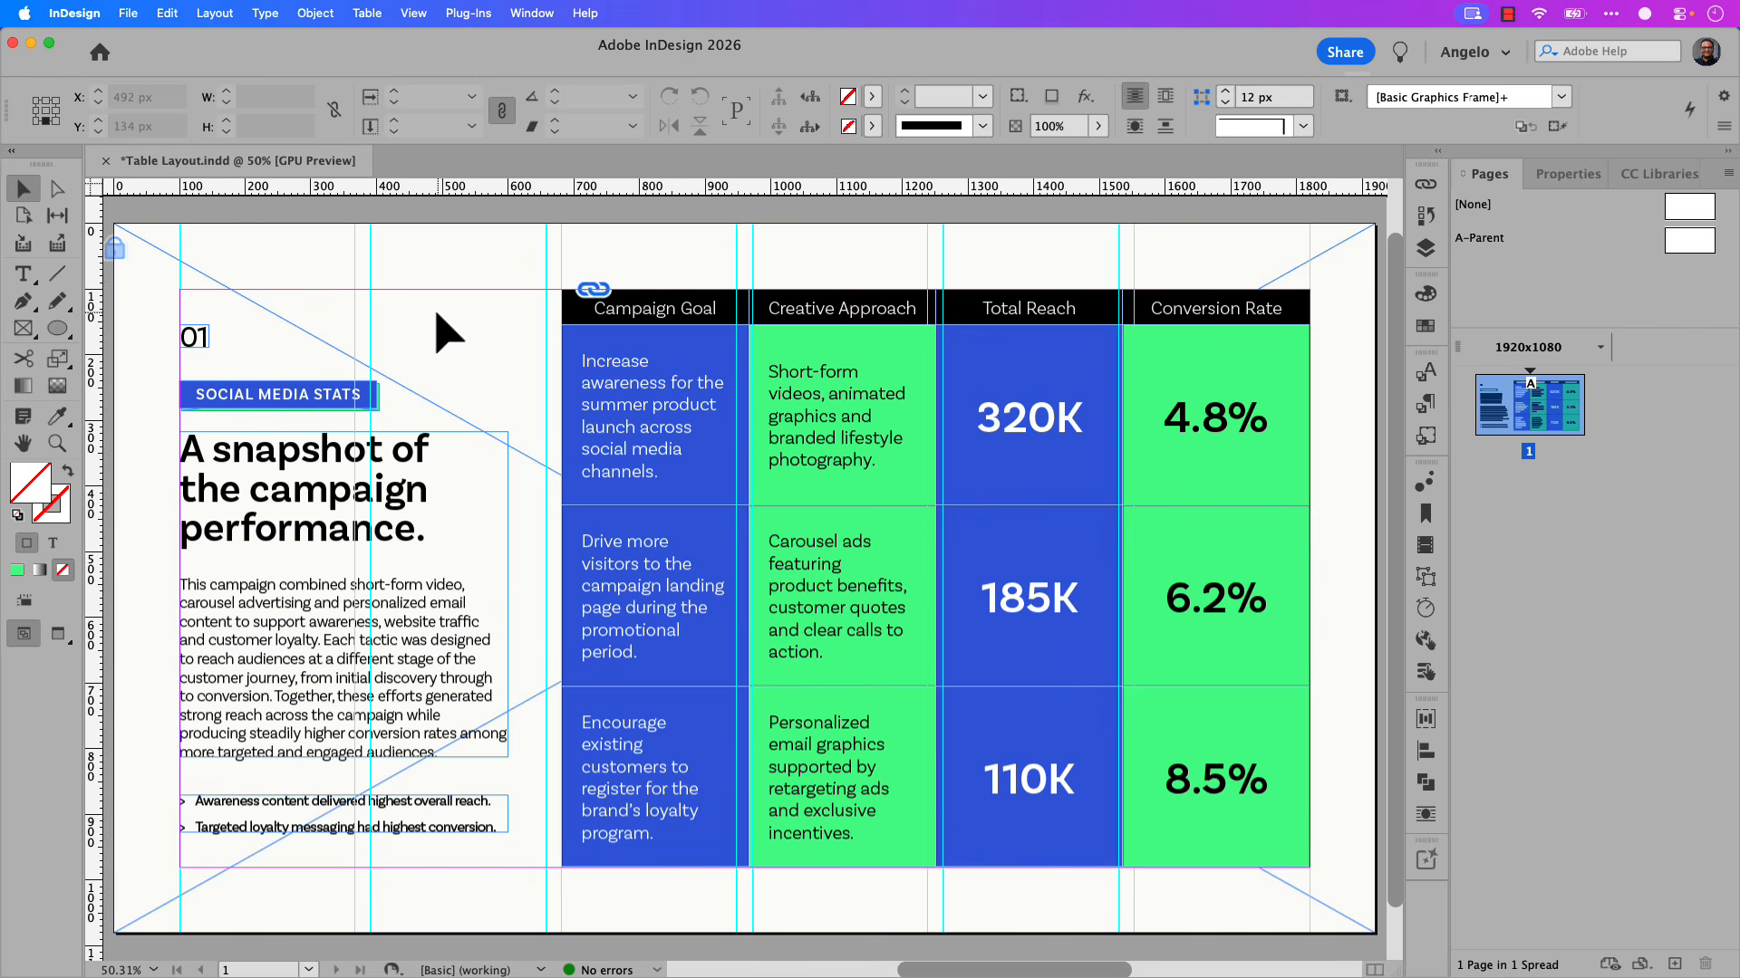
Set the whole table's outer border to a 0 pt stroke with the [None] swatch, and preview the page without guides.
{"action": "left_click", "coordinate": [571, 328]}
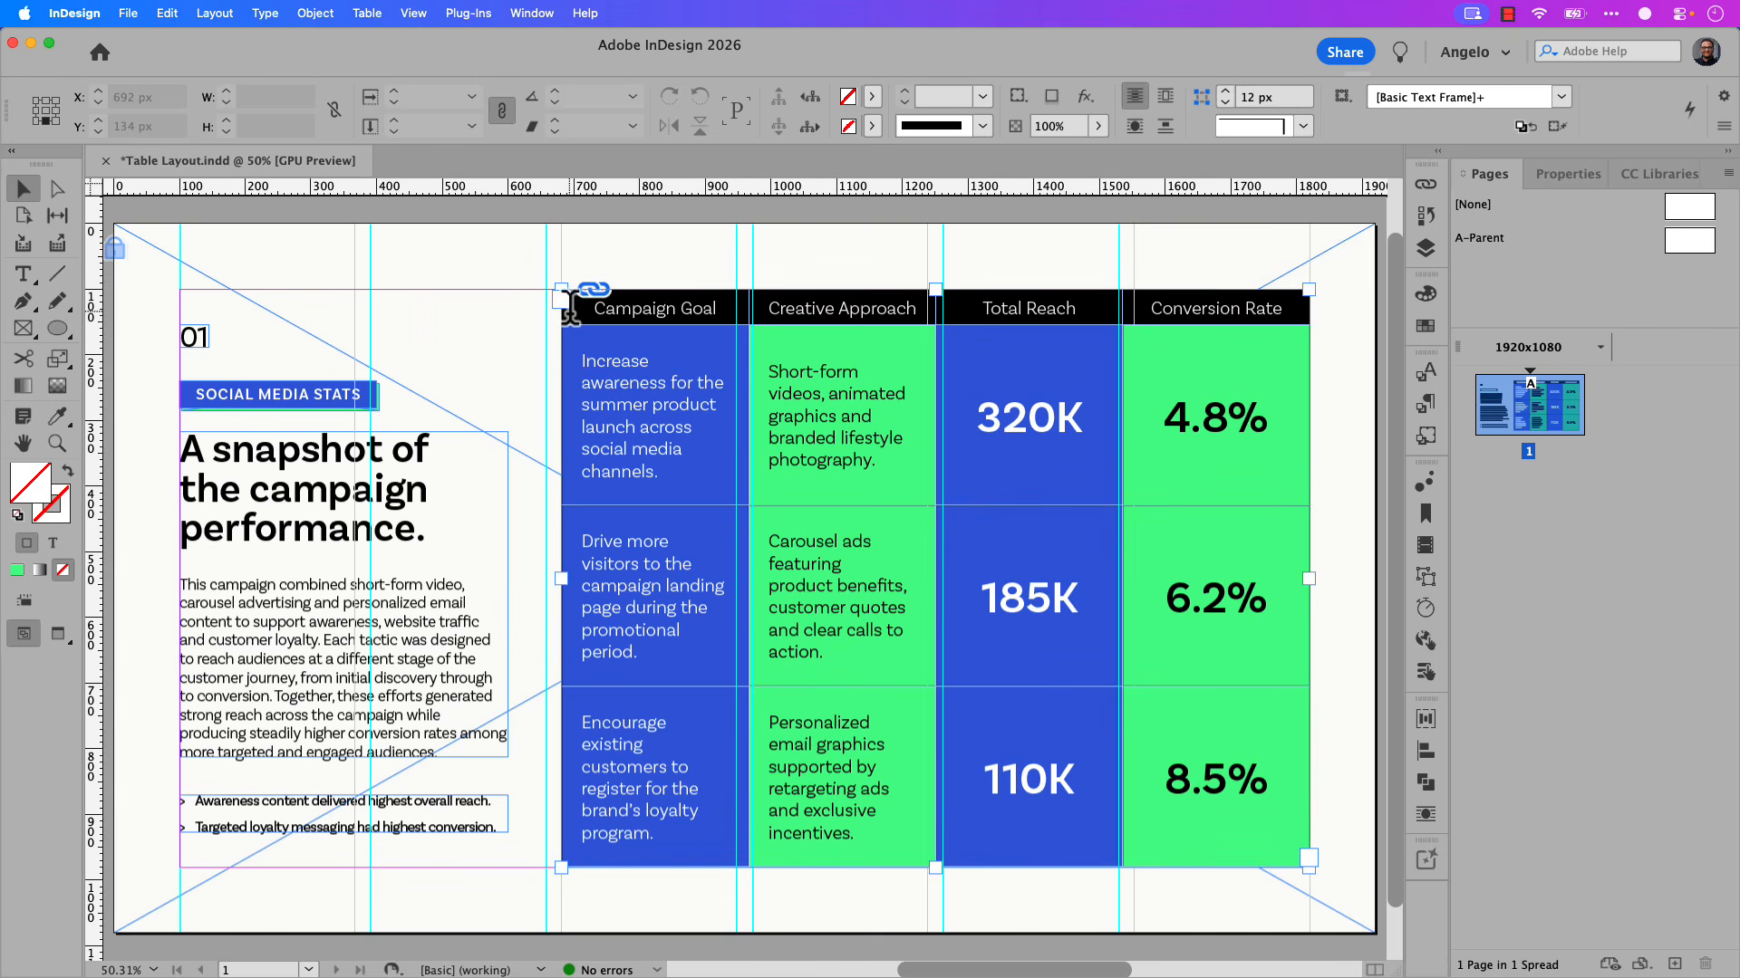
{"action": "left_click_drag", "start_coordinate": [576, 308], "coordinate": [1189, 750]}
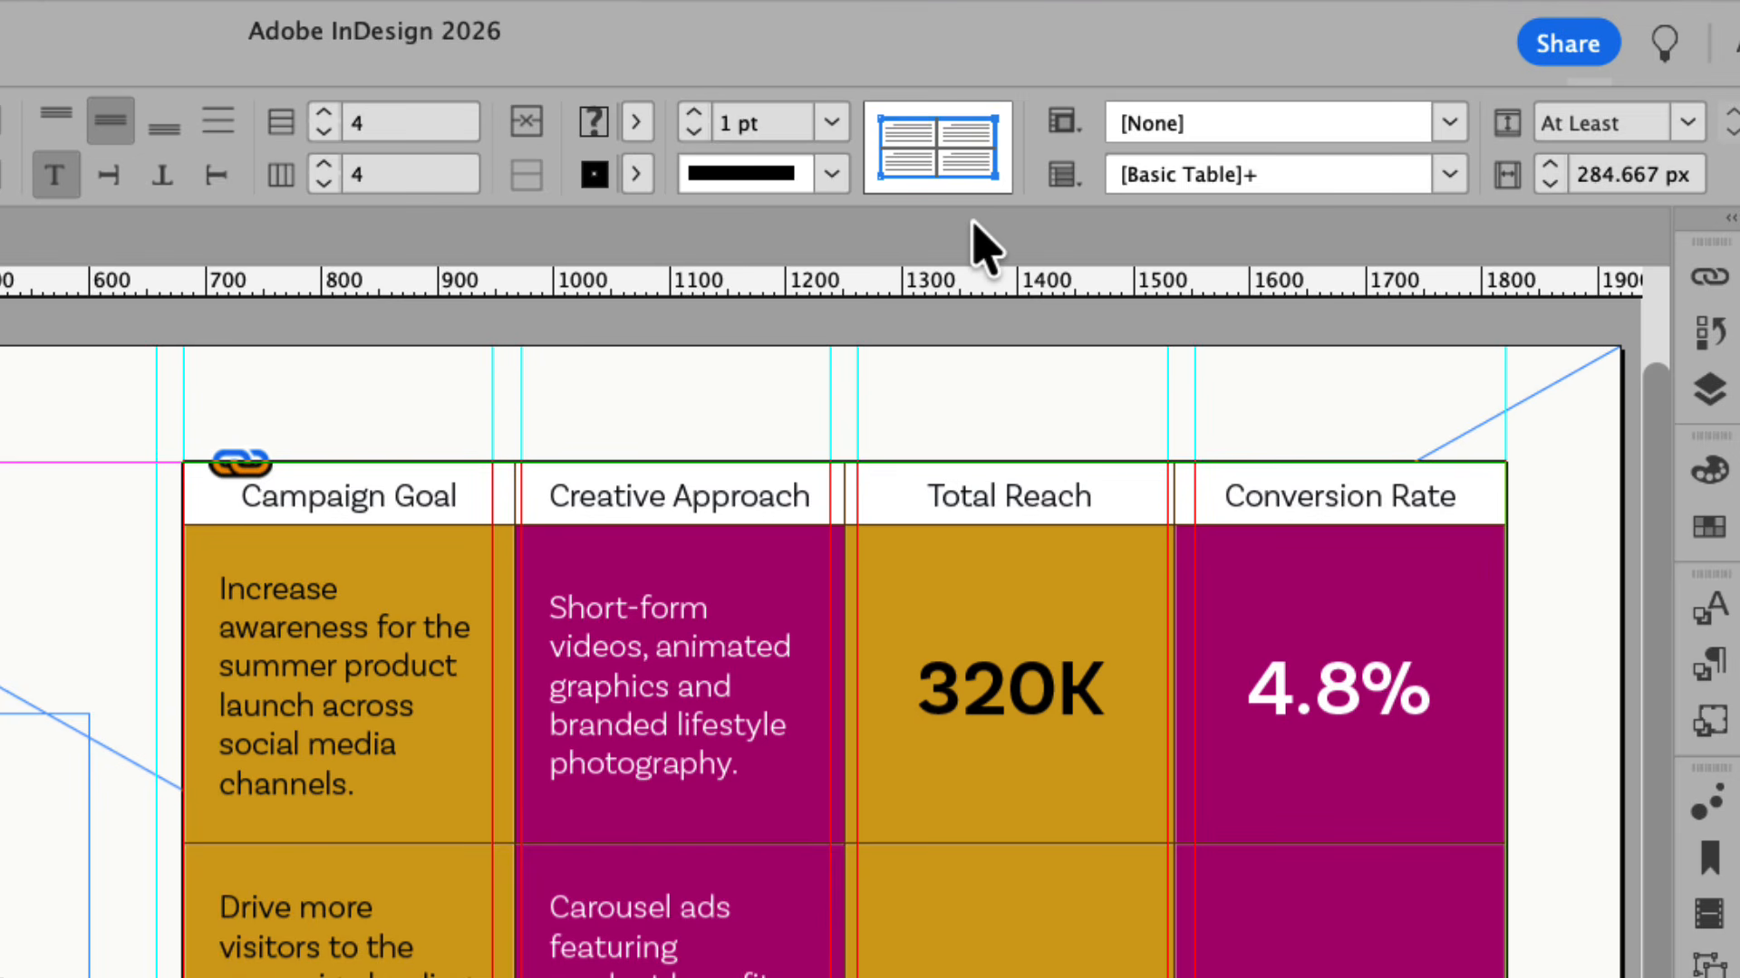
{"action": "left_click", "coordinate": [831, 124]}
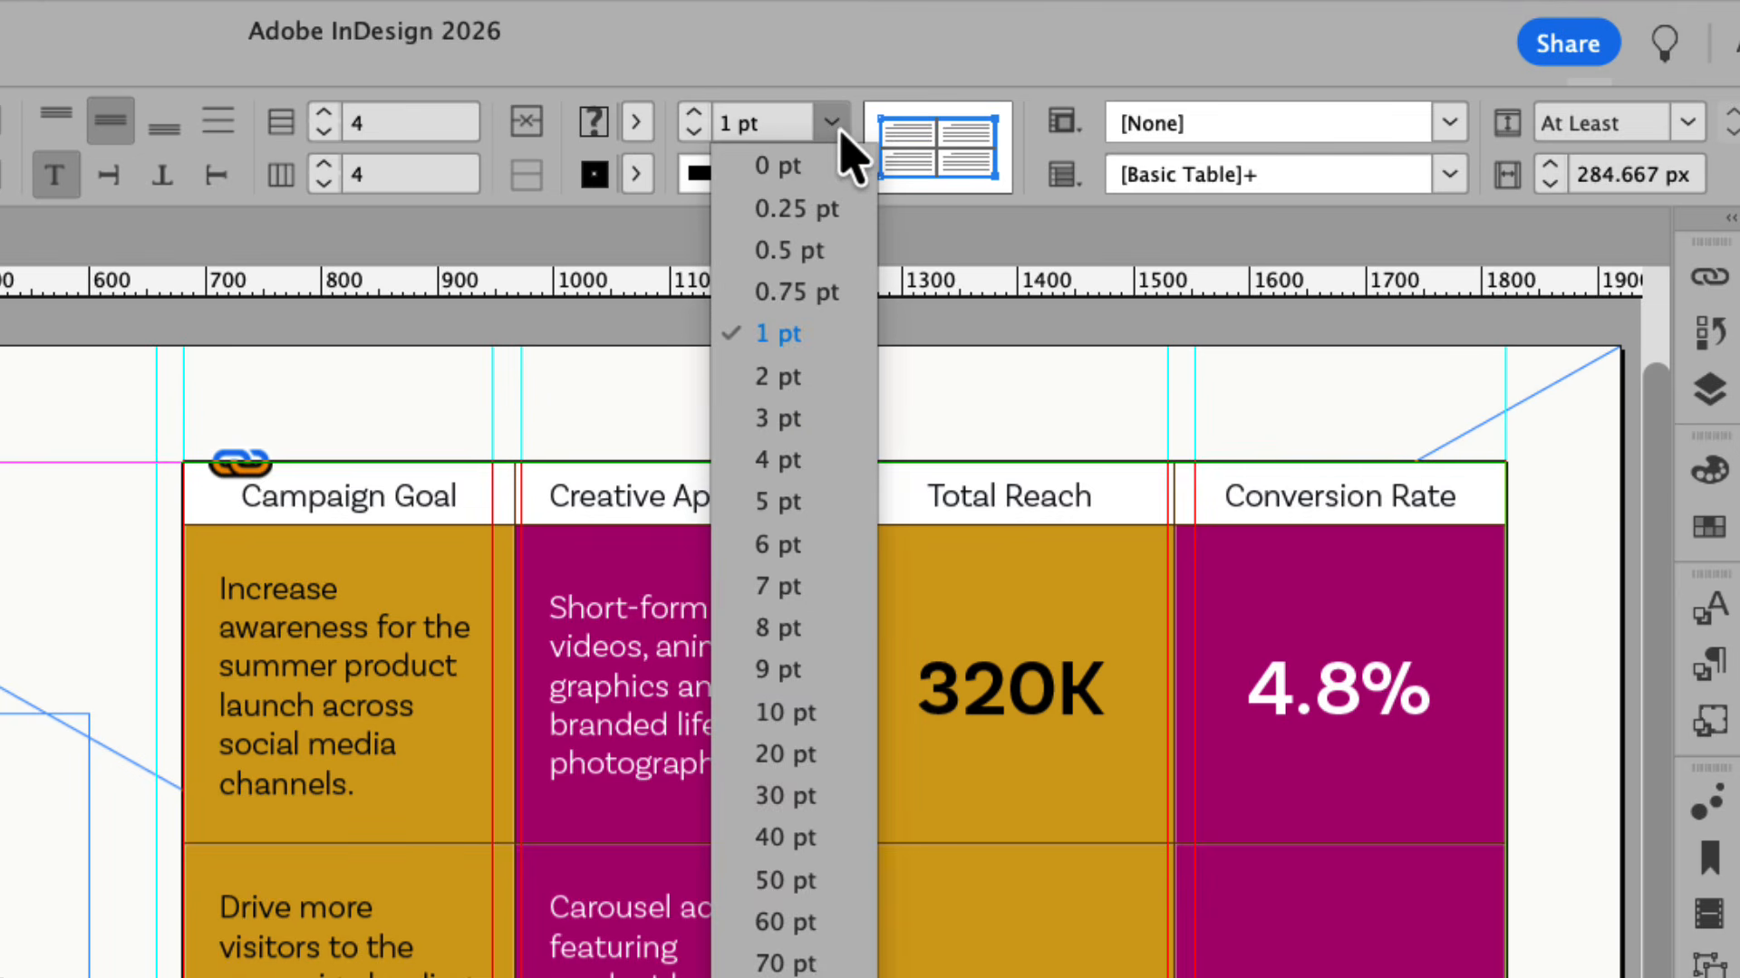
{"action": "left_click", "coordinate": [812, 169]}
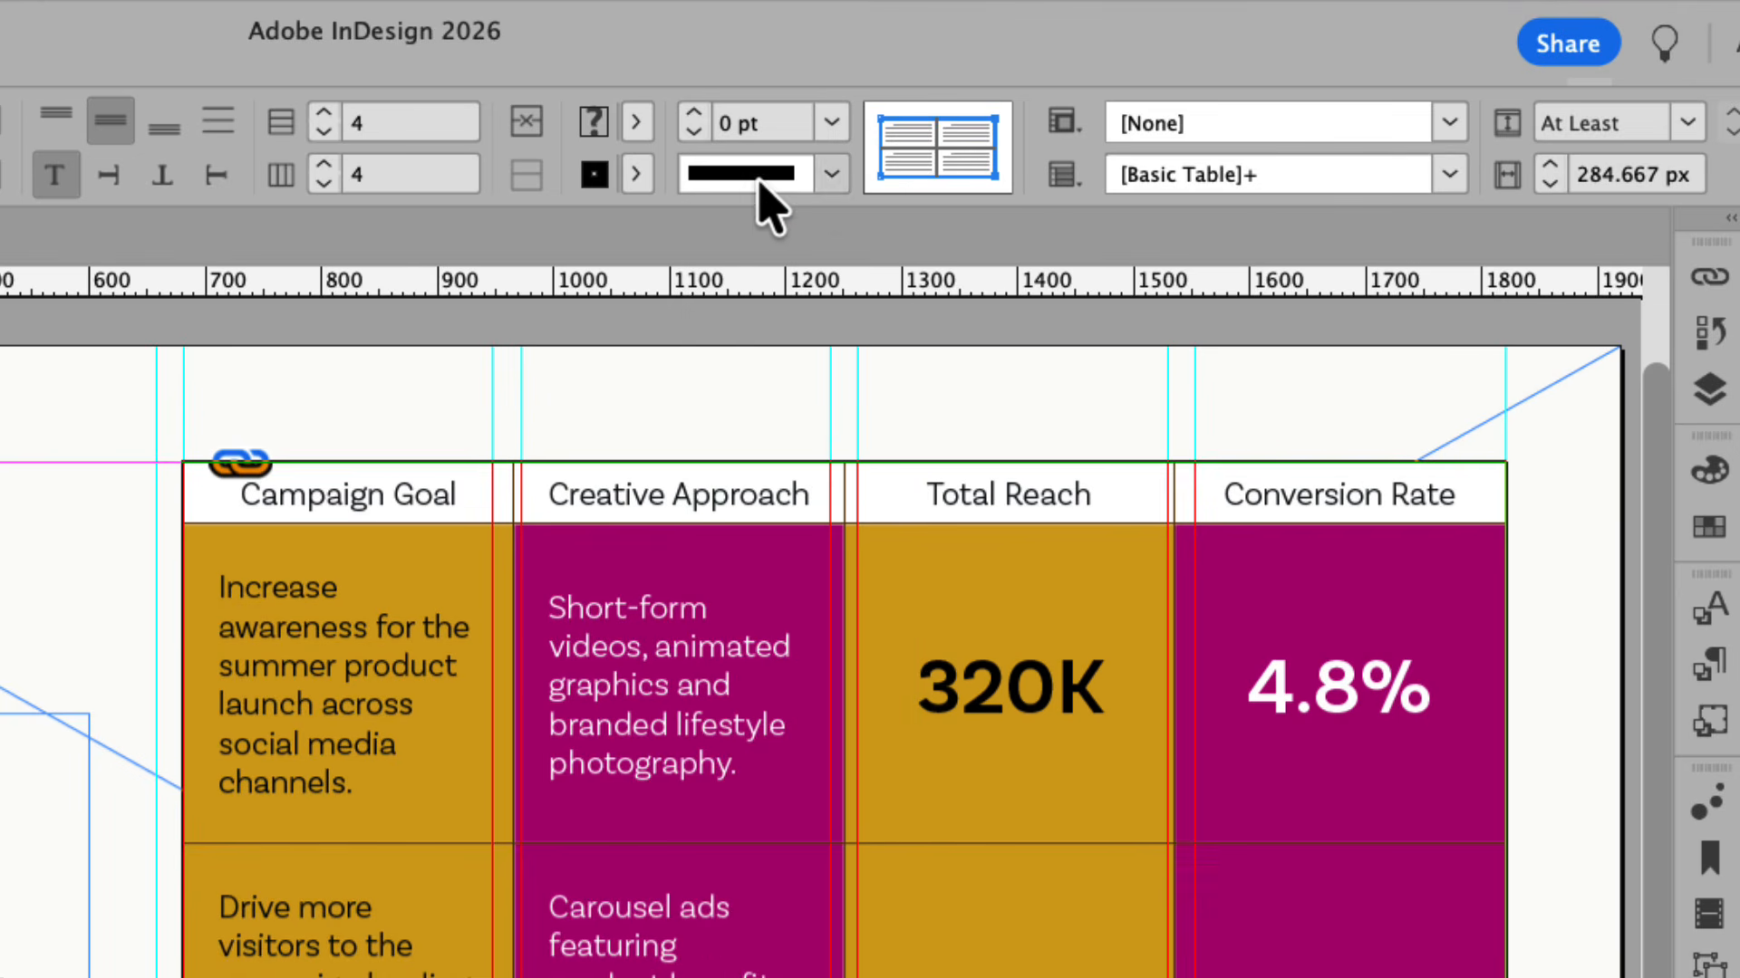
{"action": "left_click", "coordinate": [636, 174]}
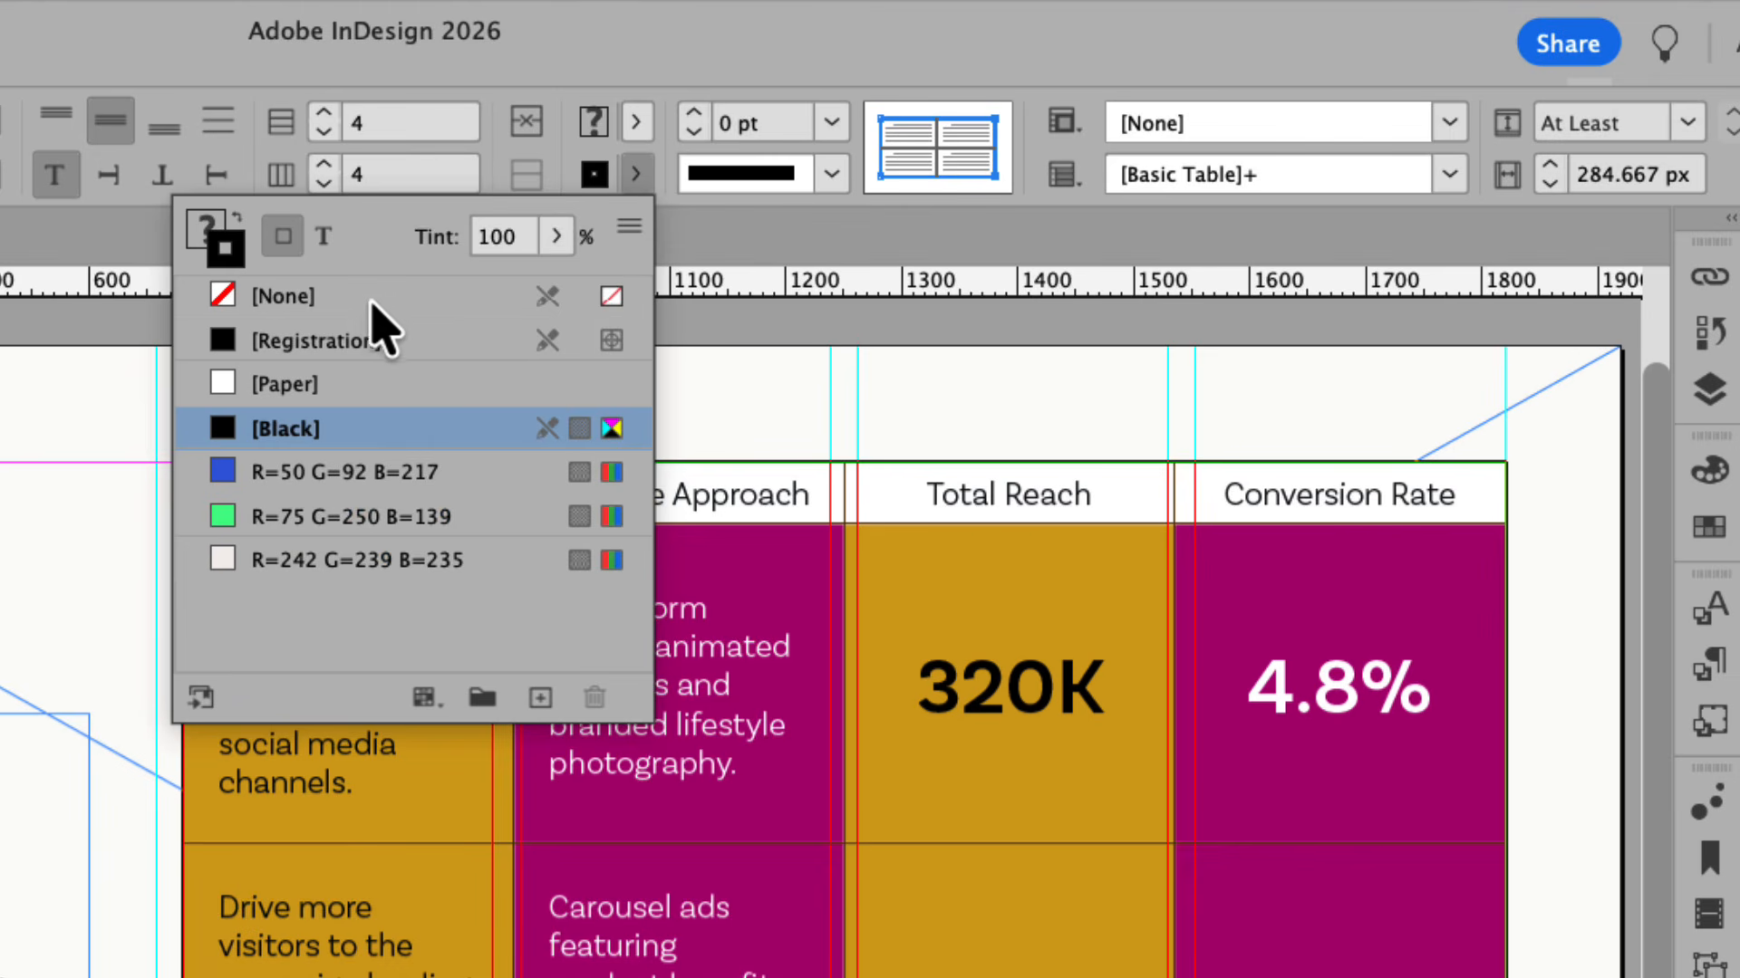
{"action": "left_click", "coordinate": [337, 308]}
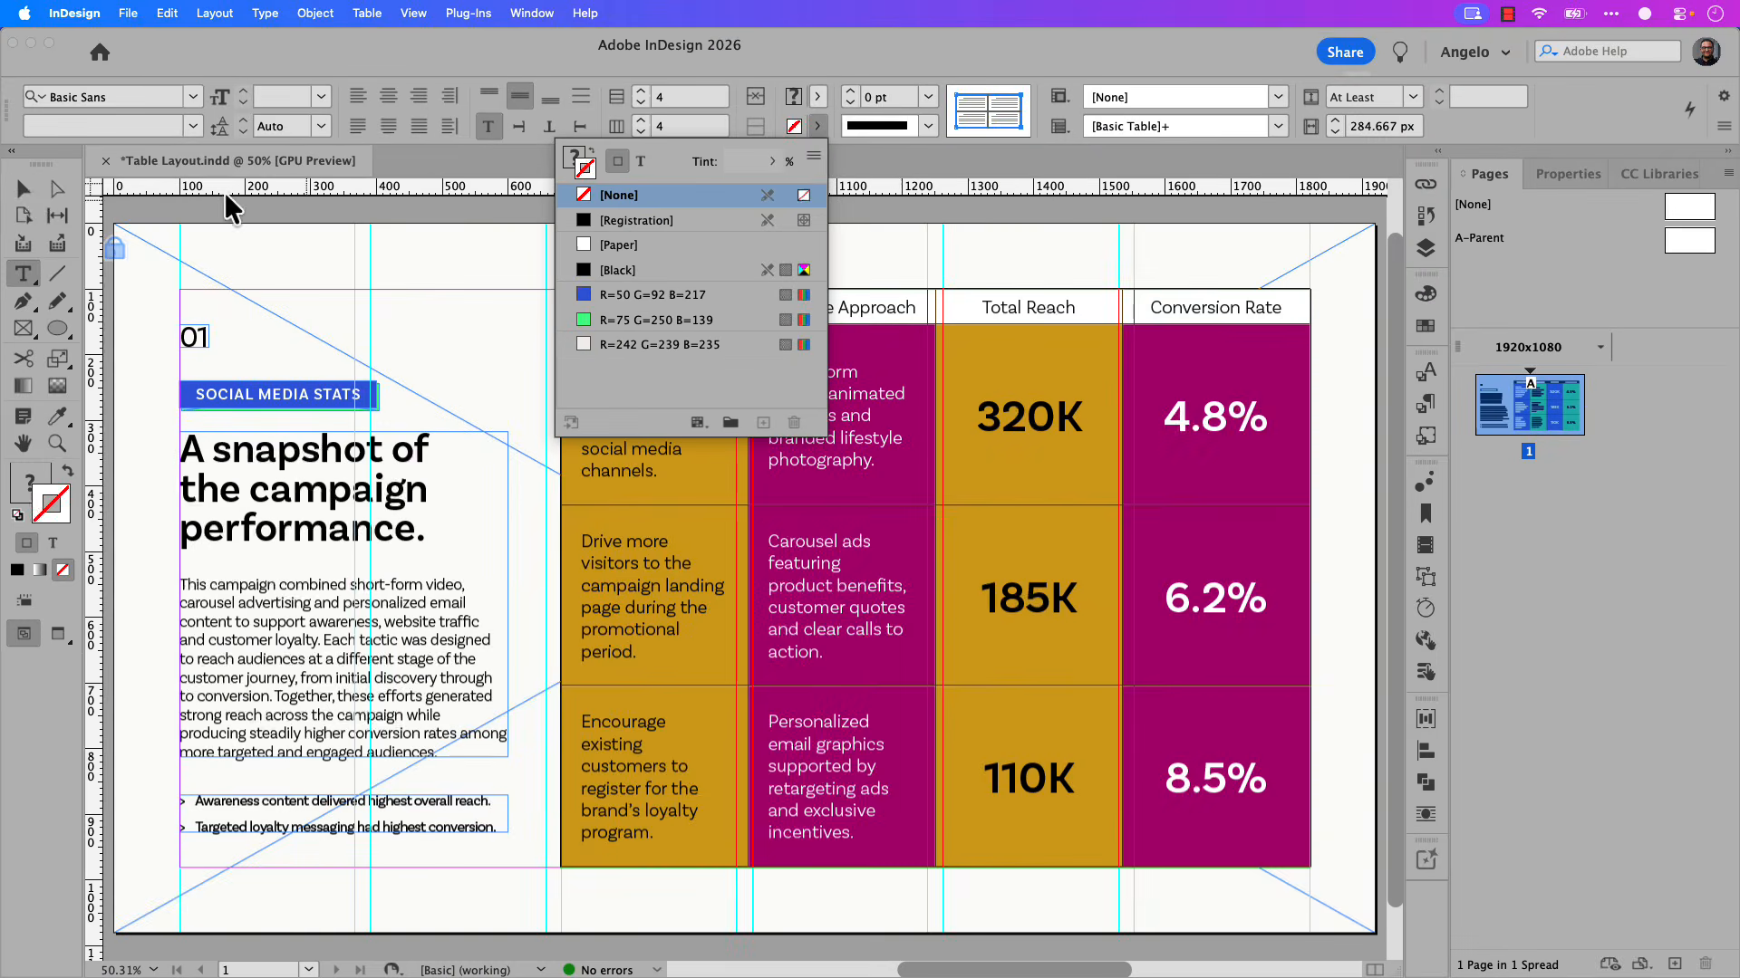
{"action": "left_click", "coordinate": [23, 189]}
{"action": "left_click", "coordinate": [416, 249]}
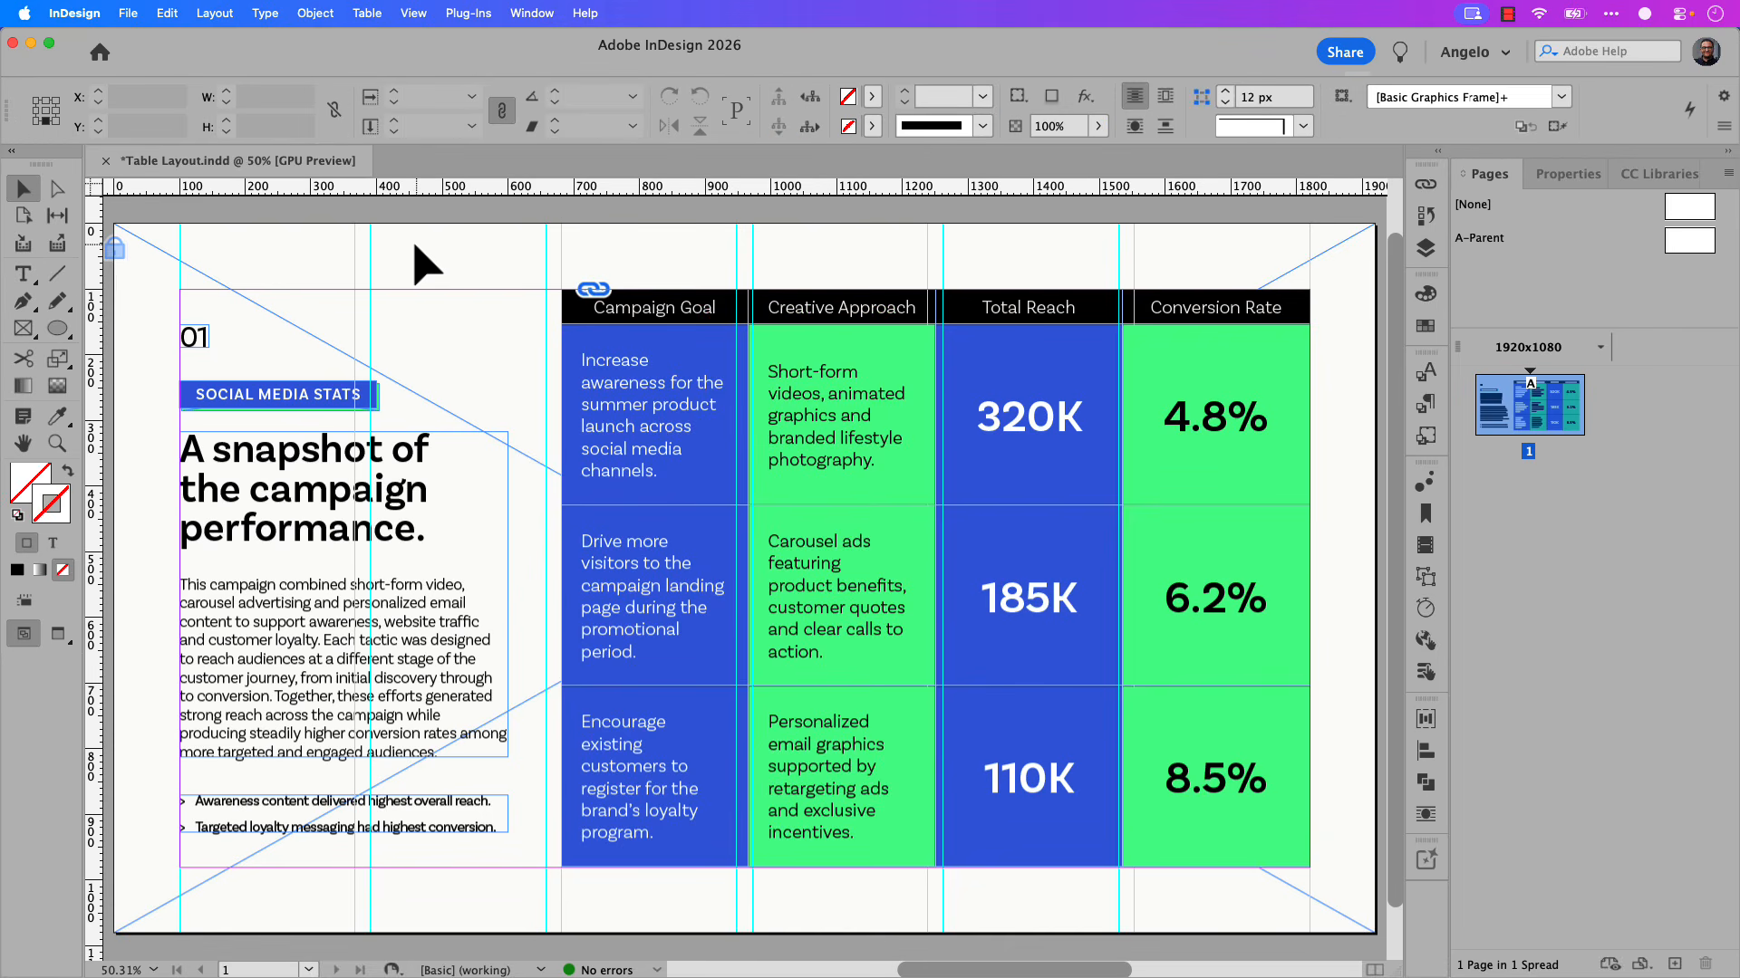
{"action": "key", "text": "w"}
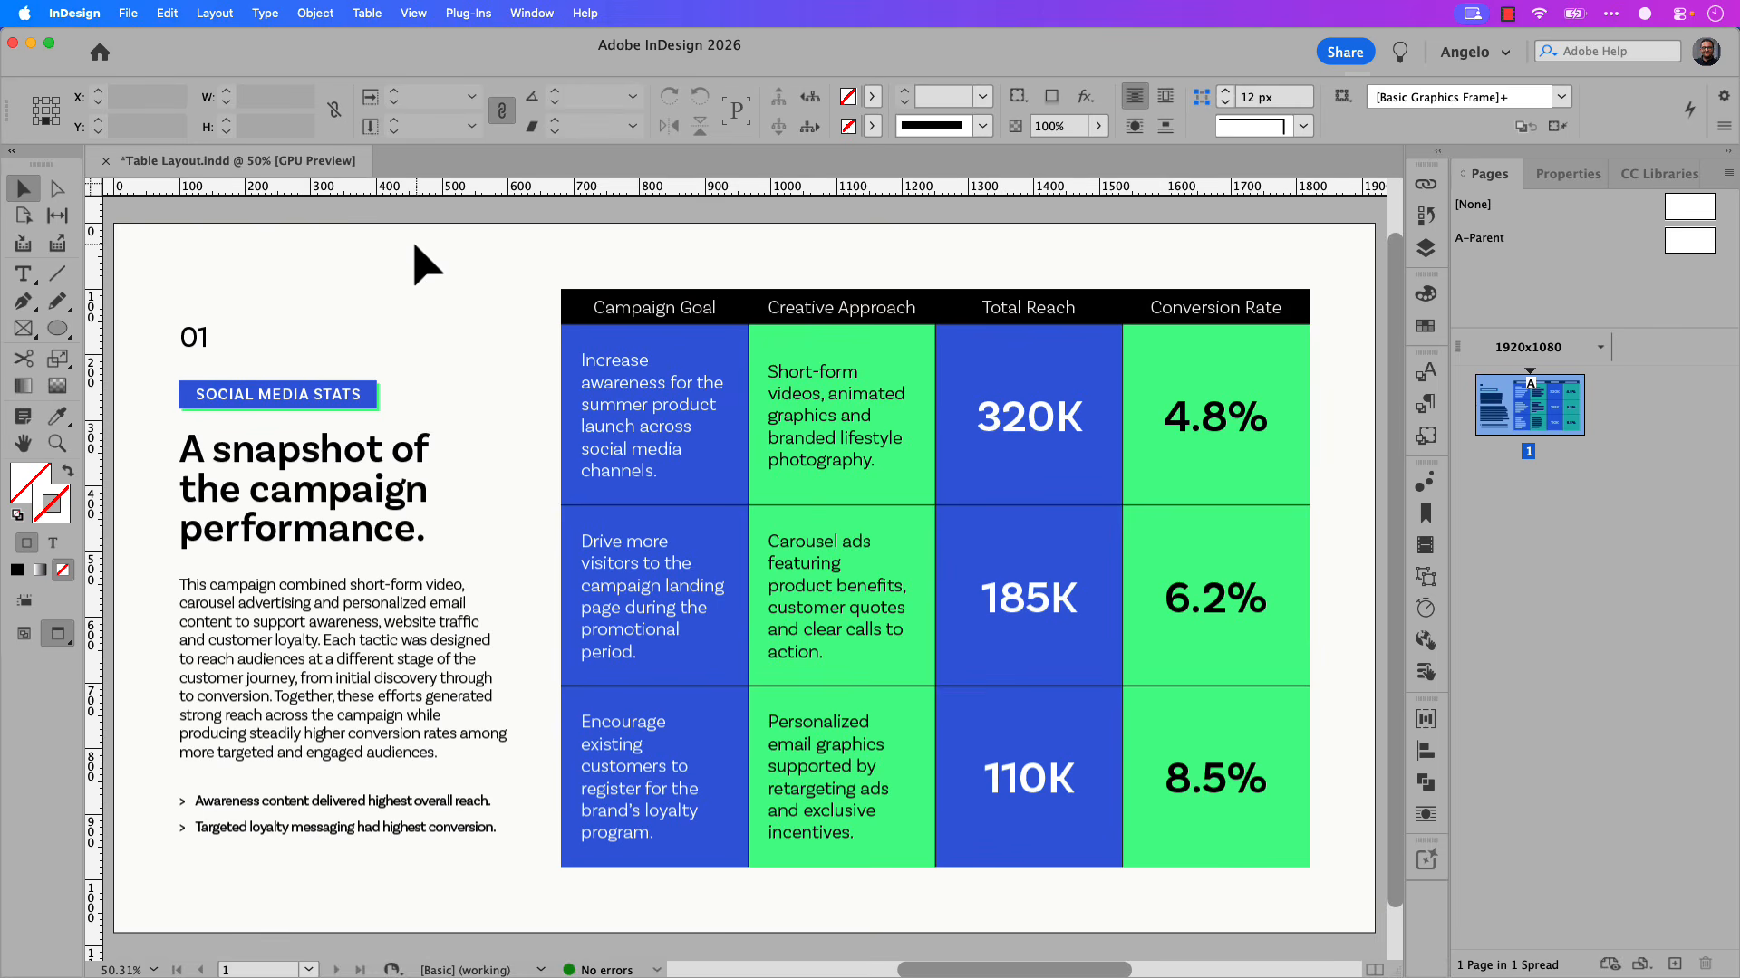
{"action": "key", "text": "w"}
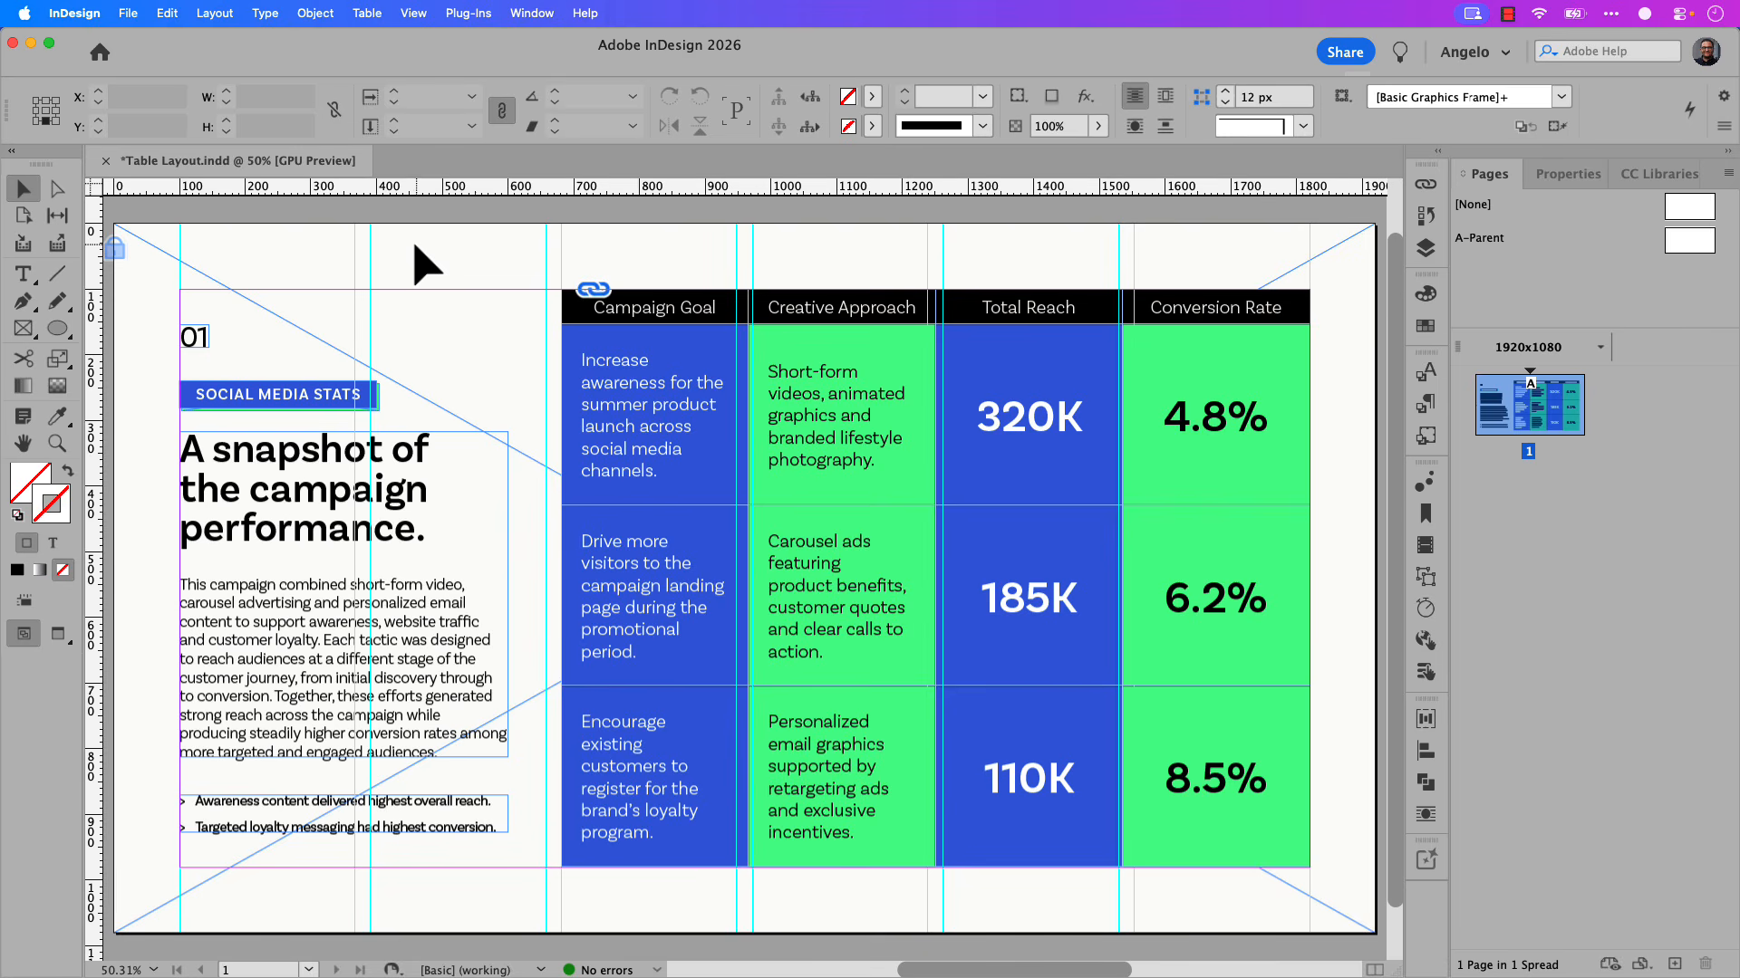
Color only the interior row and column lines of the whole table with the swatch R=242 G=239 B=235.
{"action": "left_click", "coordinate": [564, 299]}
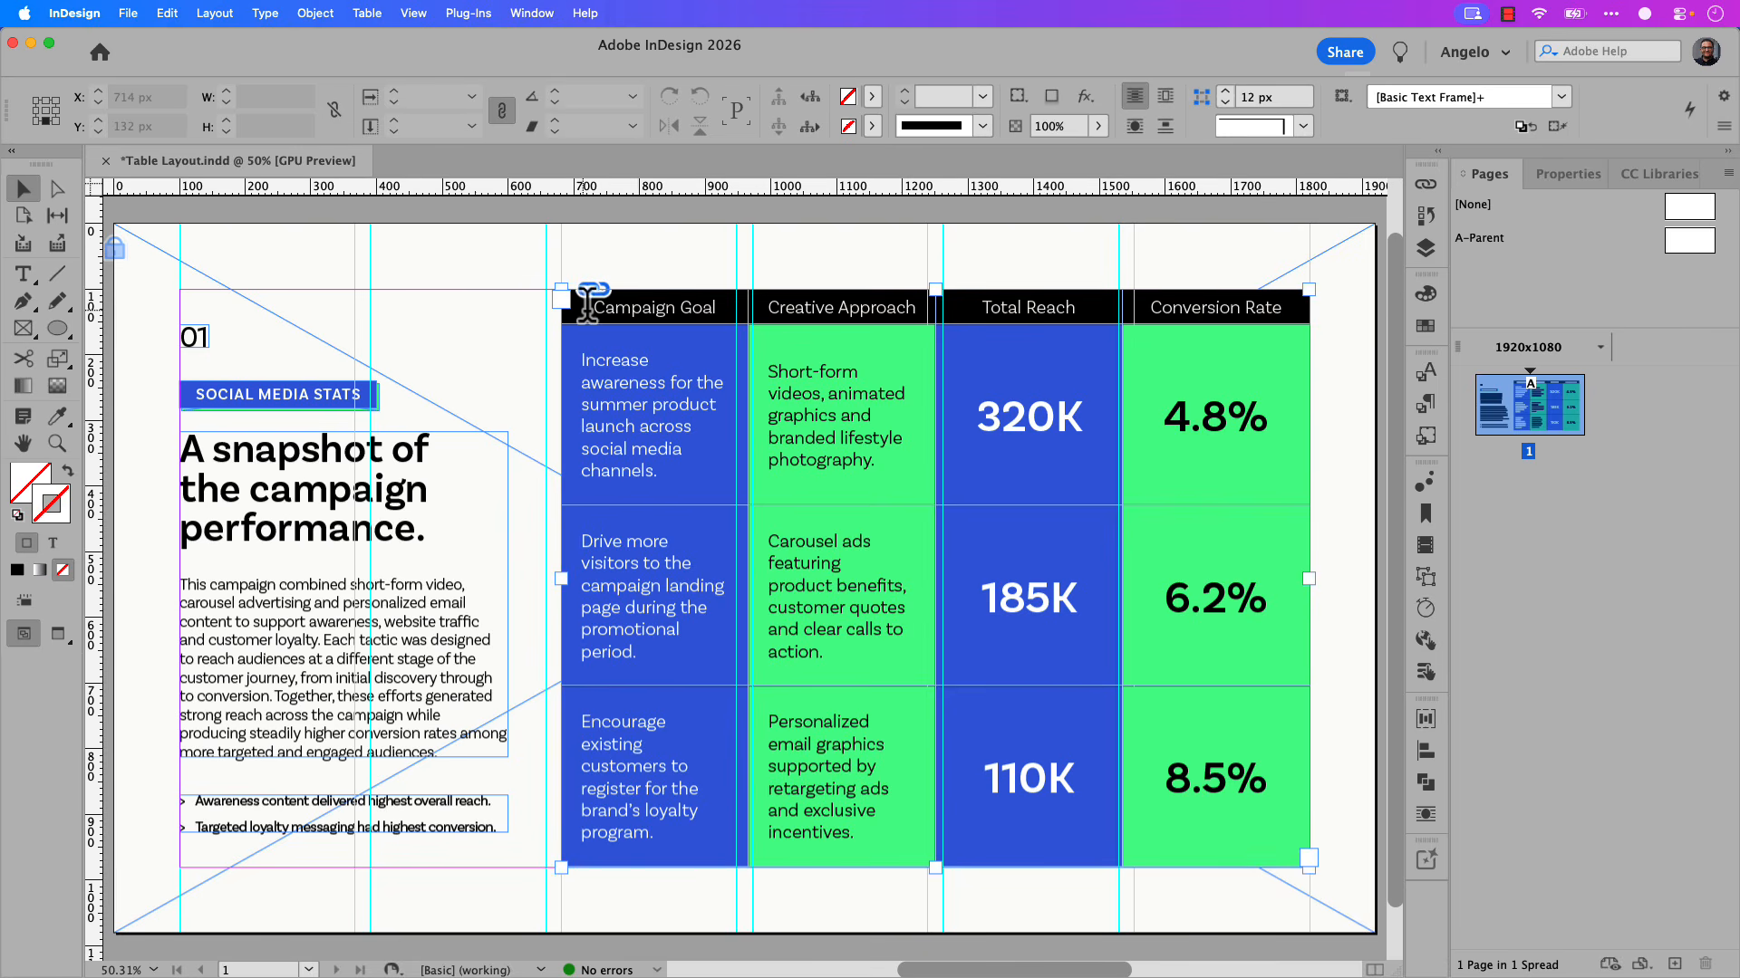
{"action": "left_click_drag", "start_coordinate": [587, 307], "coordinate": [1221, 750]}
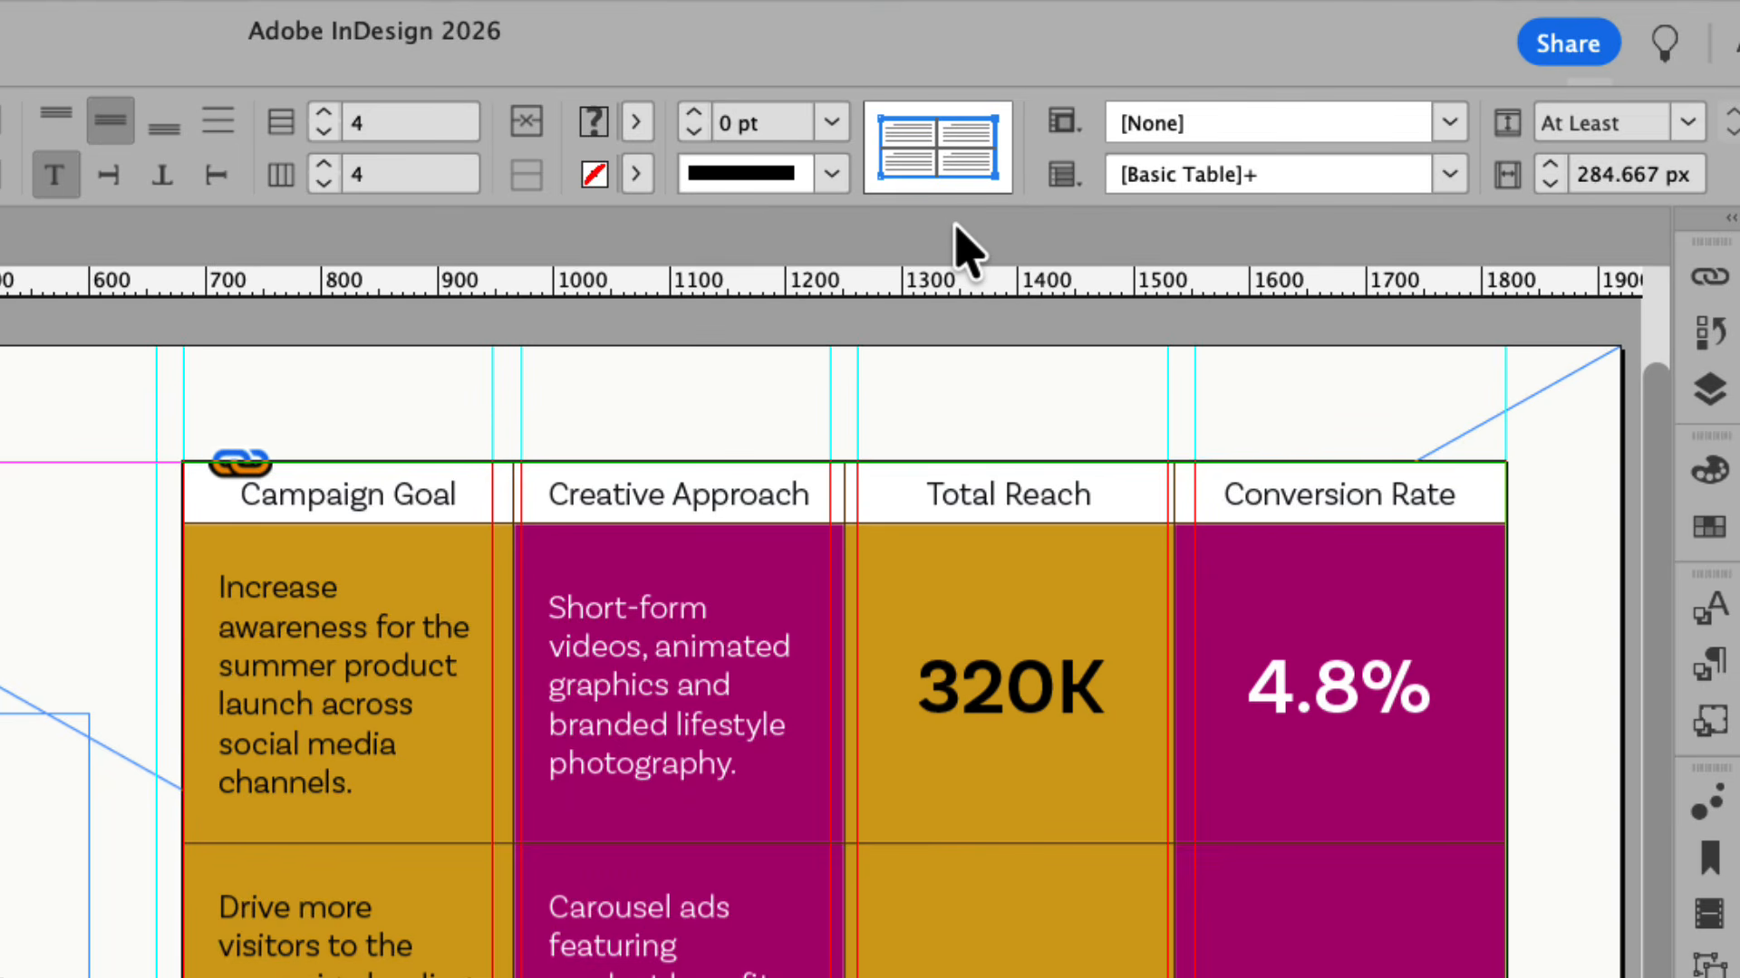
{"action": "left_click", "coordinate": [962, 122]}
{"action": "left_click", "coordinate": [995, 150]}
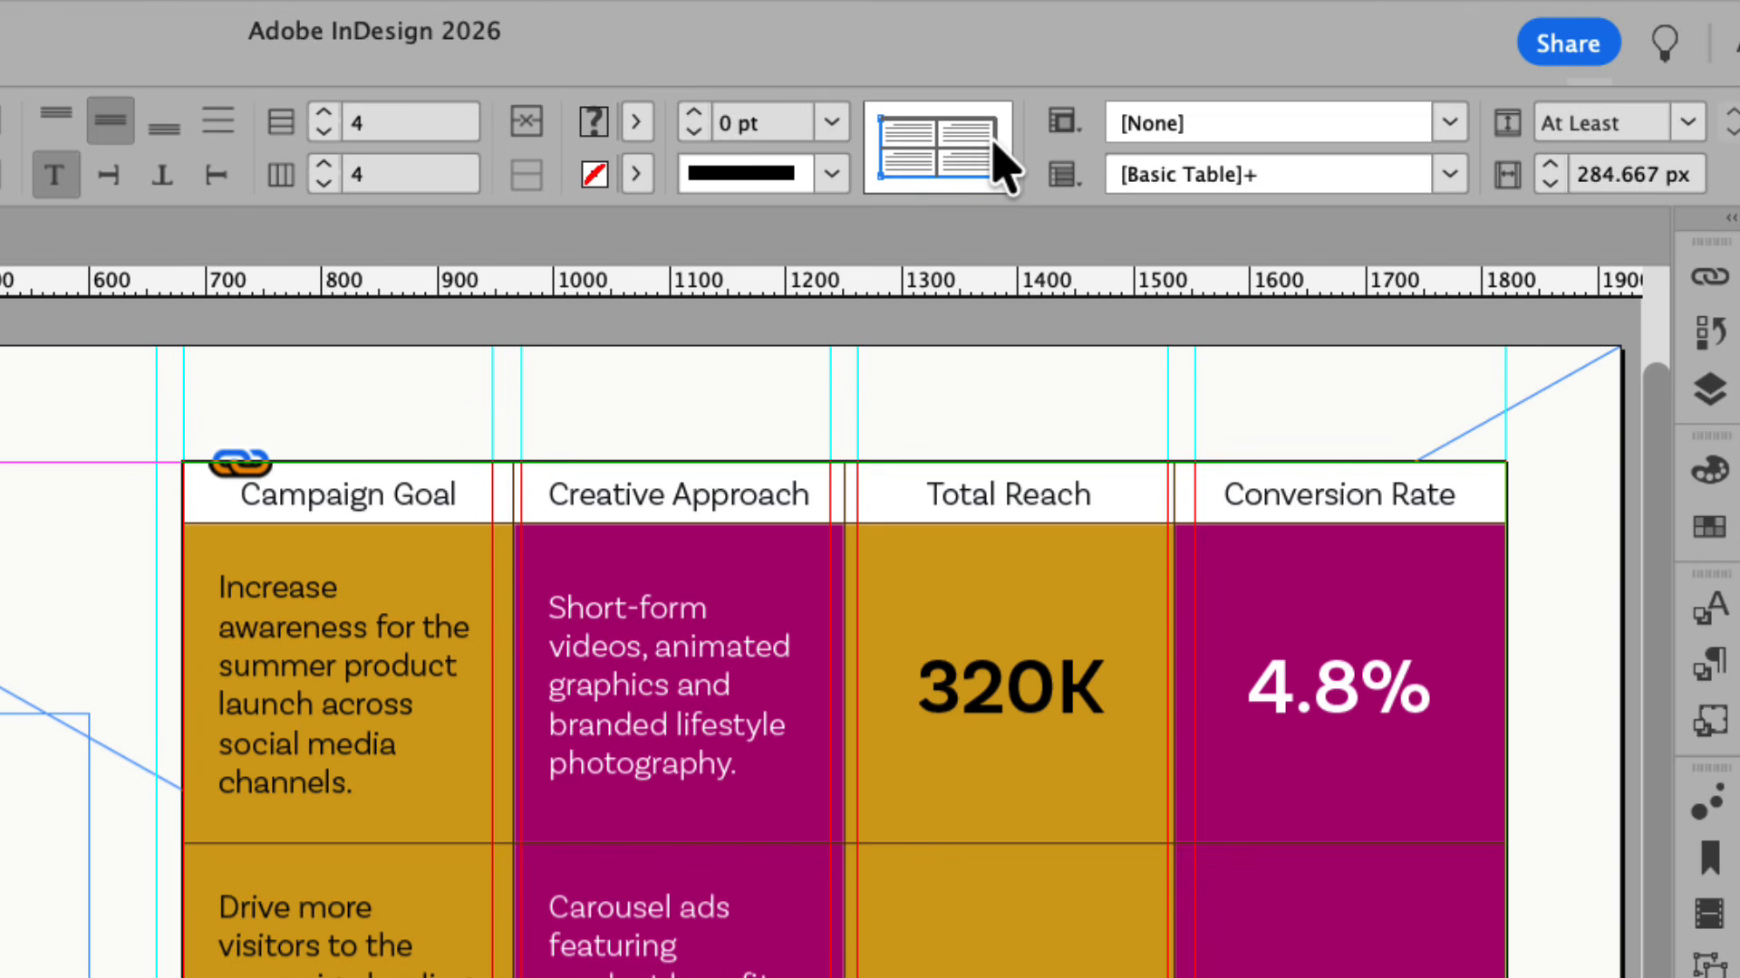
{"action": "left_click", "coordinate": [880, 146]}
{"action": "left_click", "coordinate": [902, 178]}
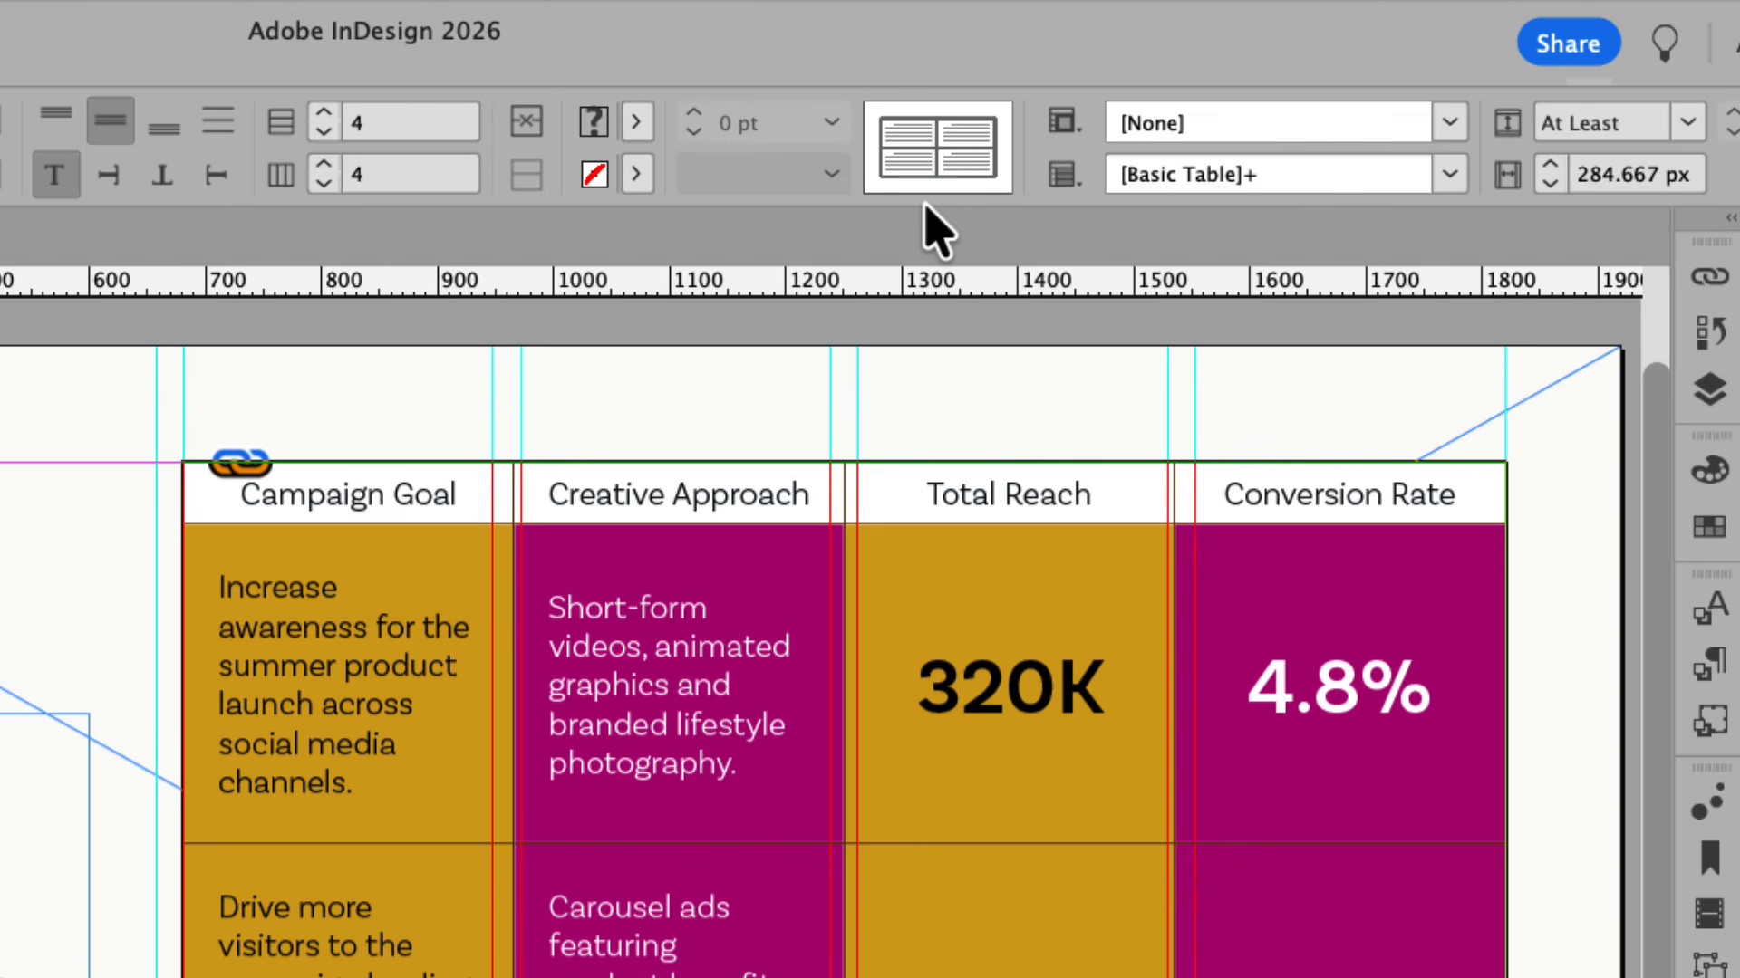
{"action": "left_click", "coordinate": [925, 147]}
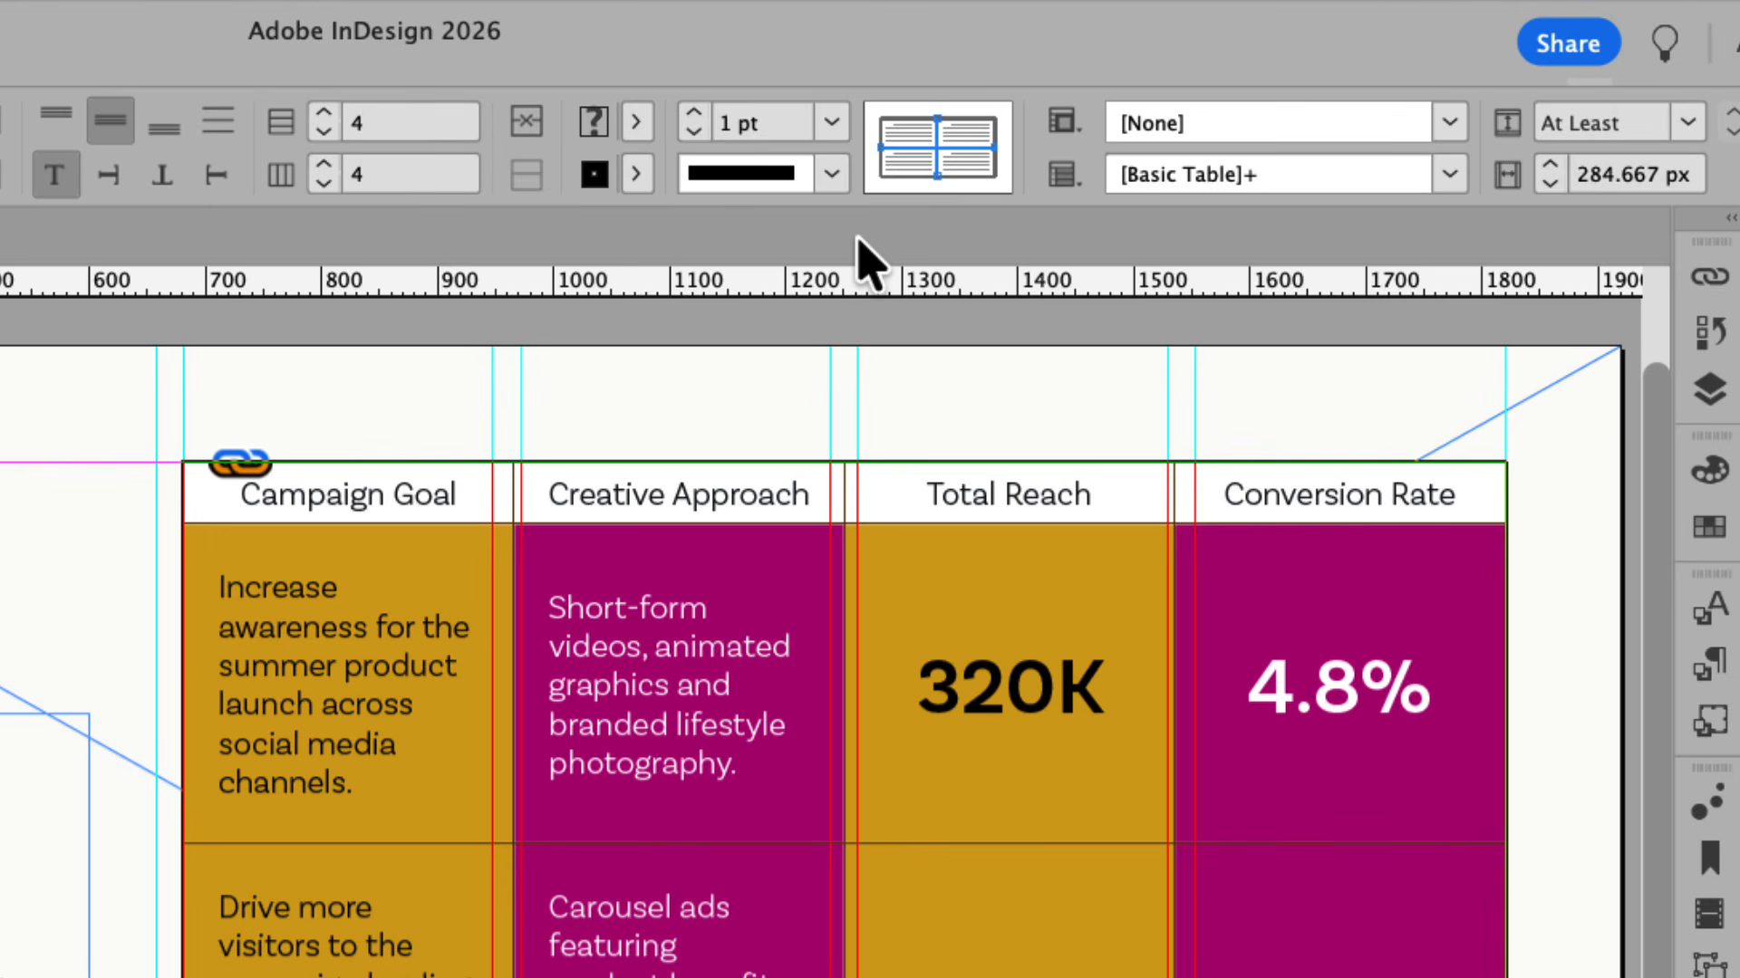
{"action": "left_click", "coordinate": [637, 174]}
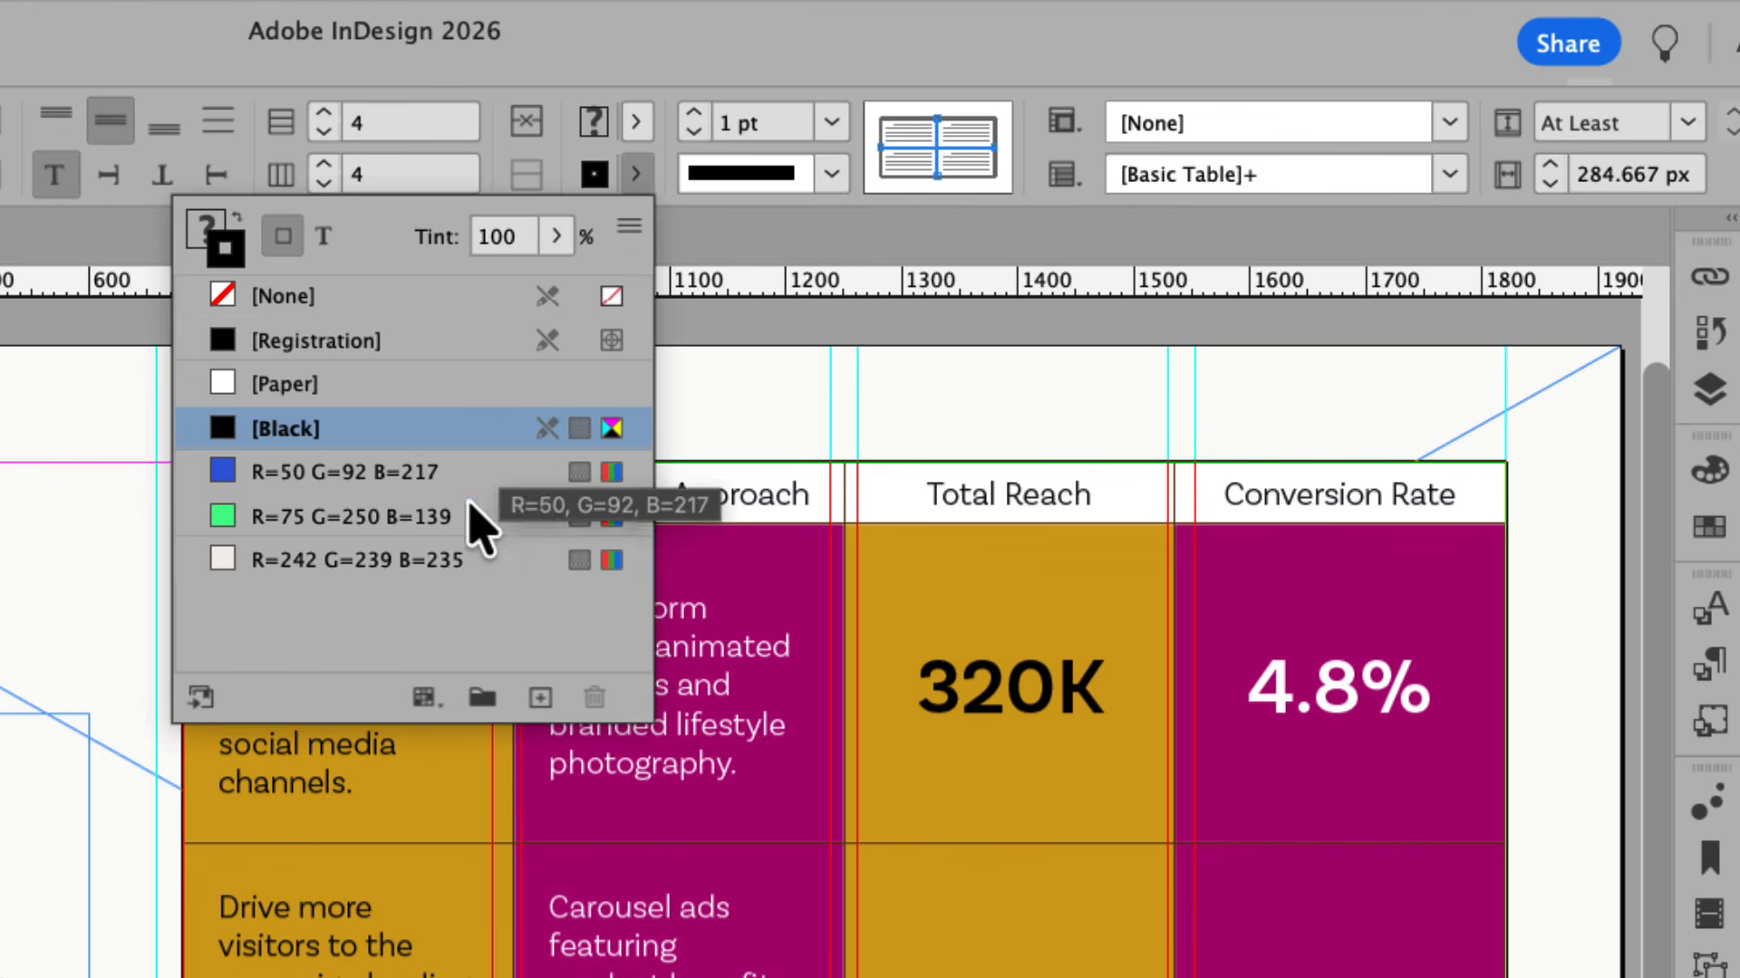
{"action": "left_click", "coordinate": [382, 567]}
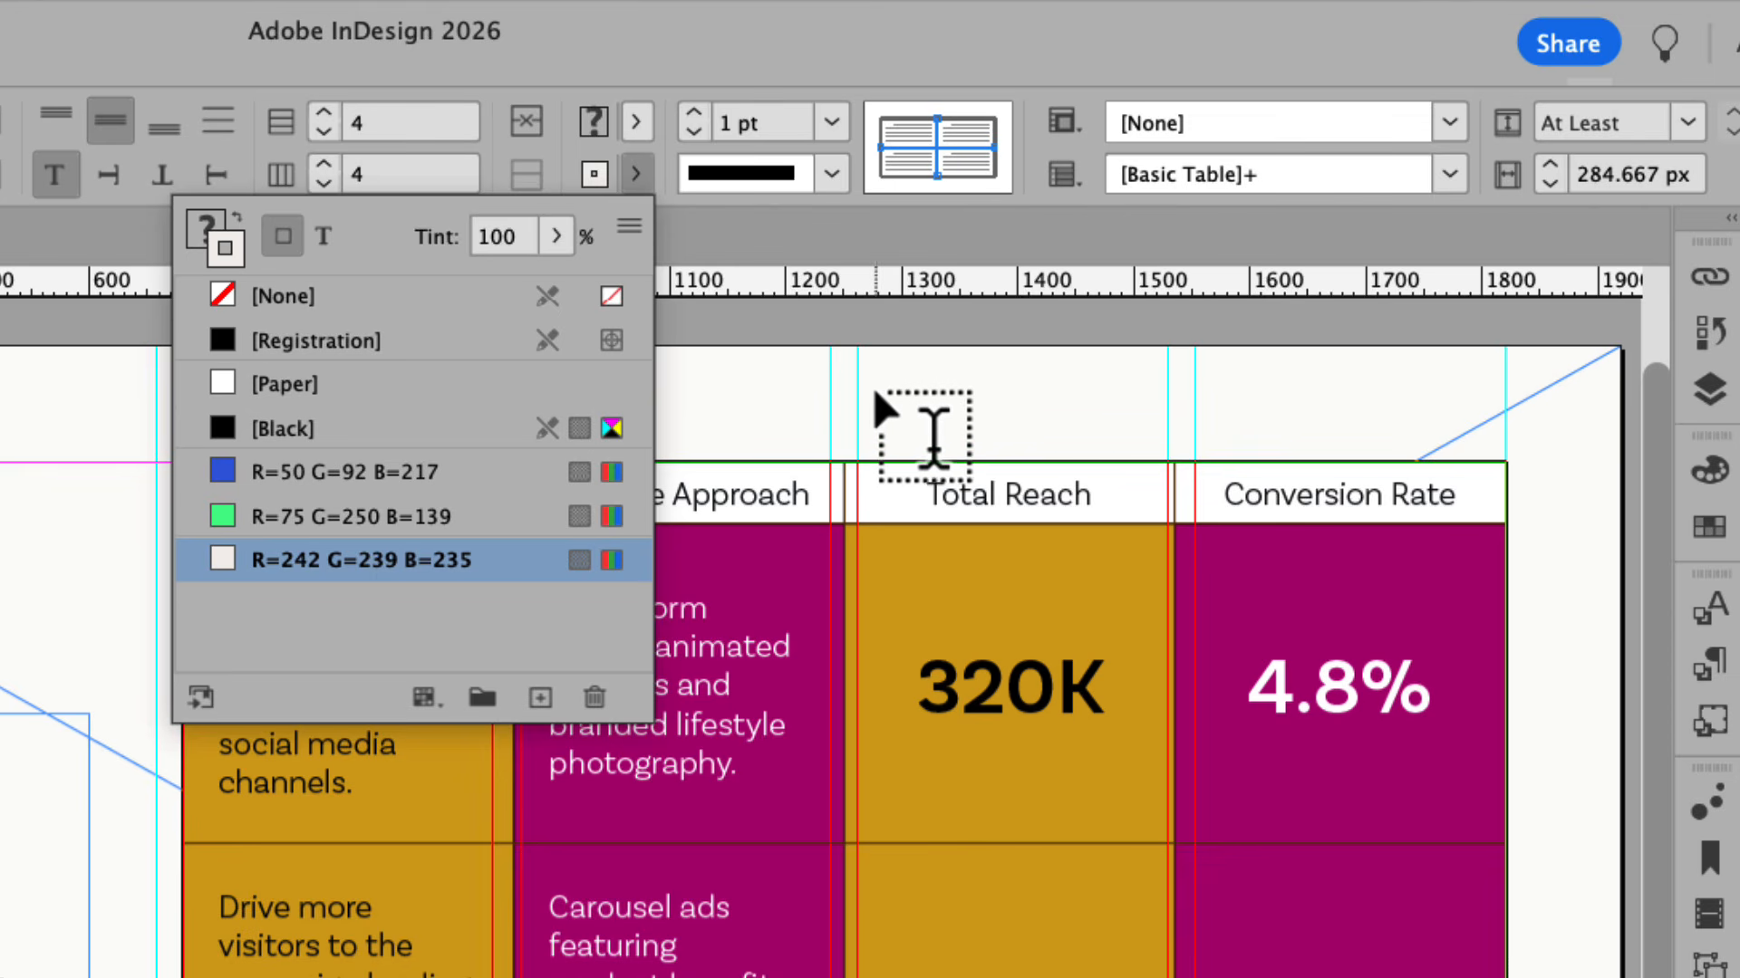
{"action": "left_click", "coordinate": [863, 192]}
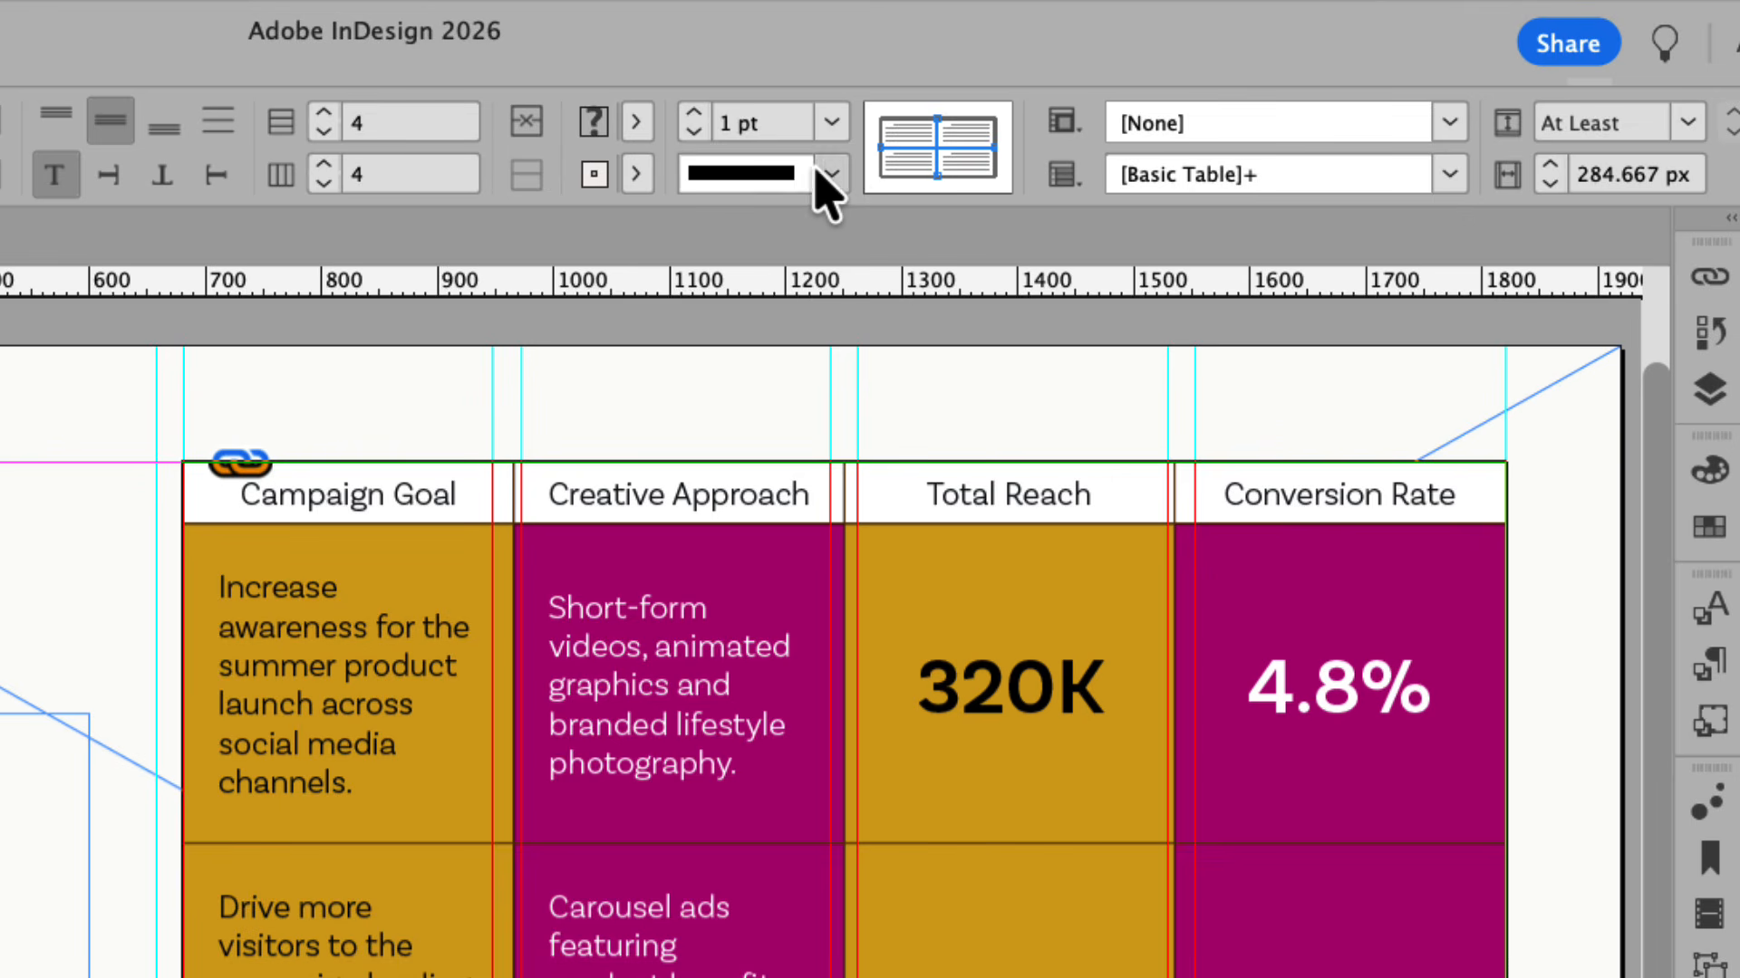
Set the interior table lines' stroke weight to 6 pt, then deselect the table and preview the page without guides.
{"action": "left_click", "coordinate": [694, 112]}
{"action": "left_click", "coordinate": [694, 113]}
{"action": "left_click", "coordinate": [694, 113]}
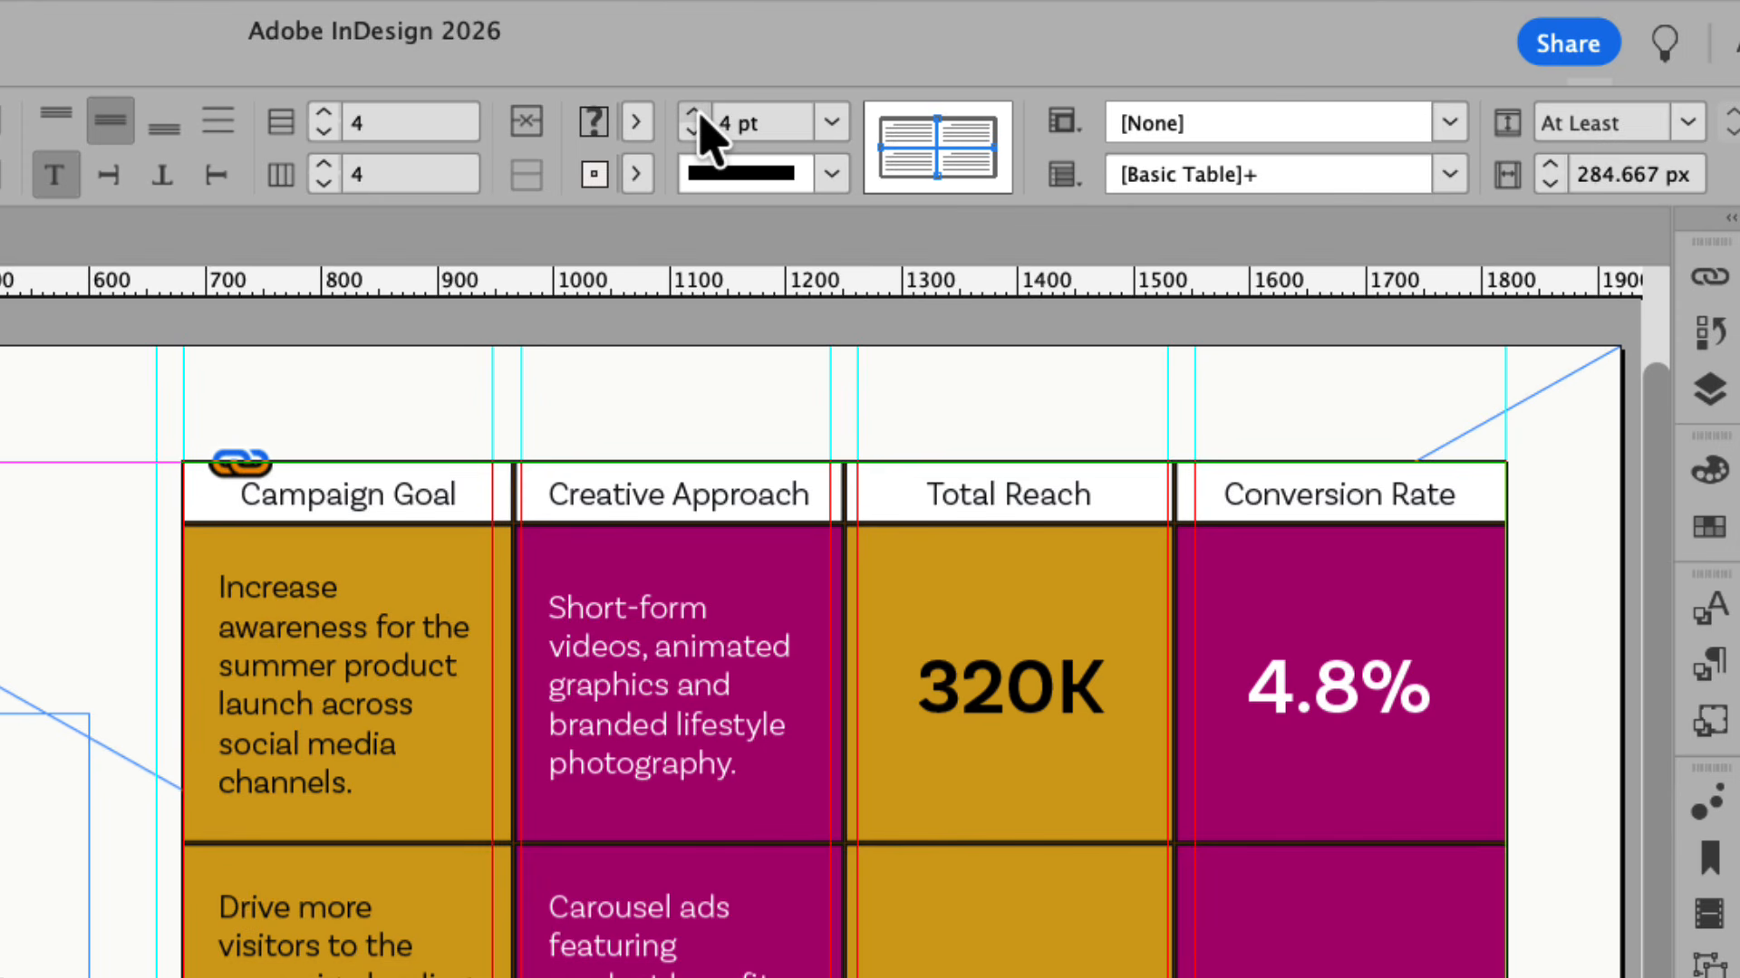
{"action": "left_click", "coordinate": [694, 112]}
{"action": "left_click", "coordinate": [694, 112]}
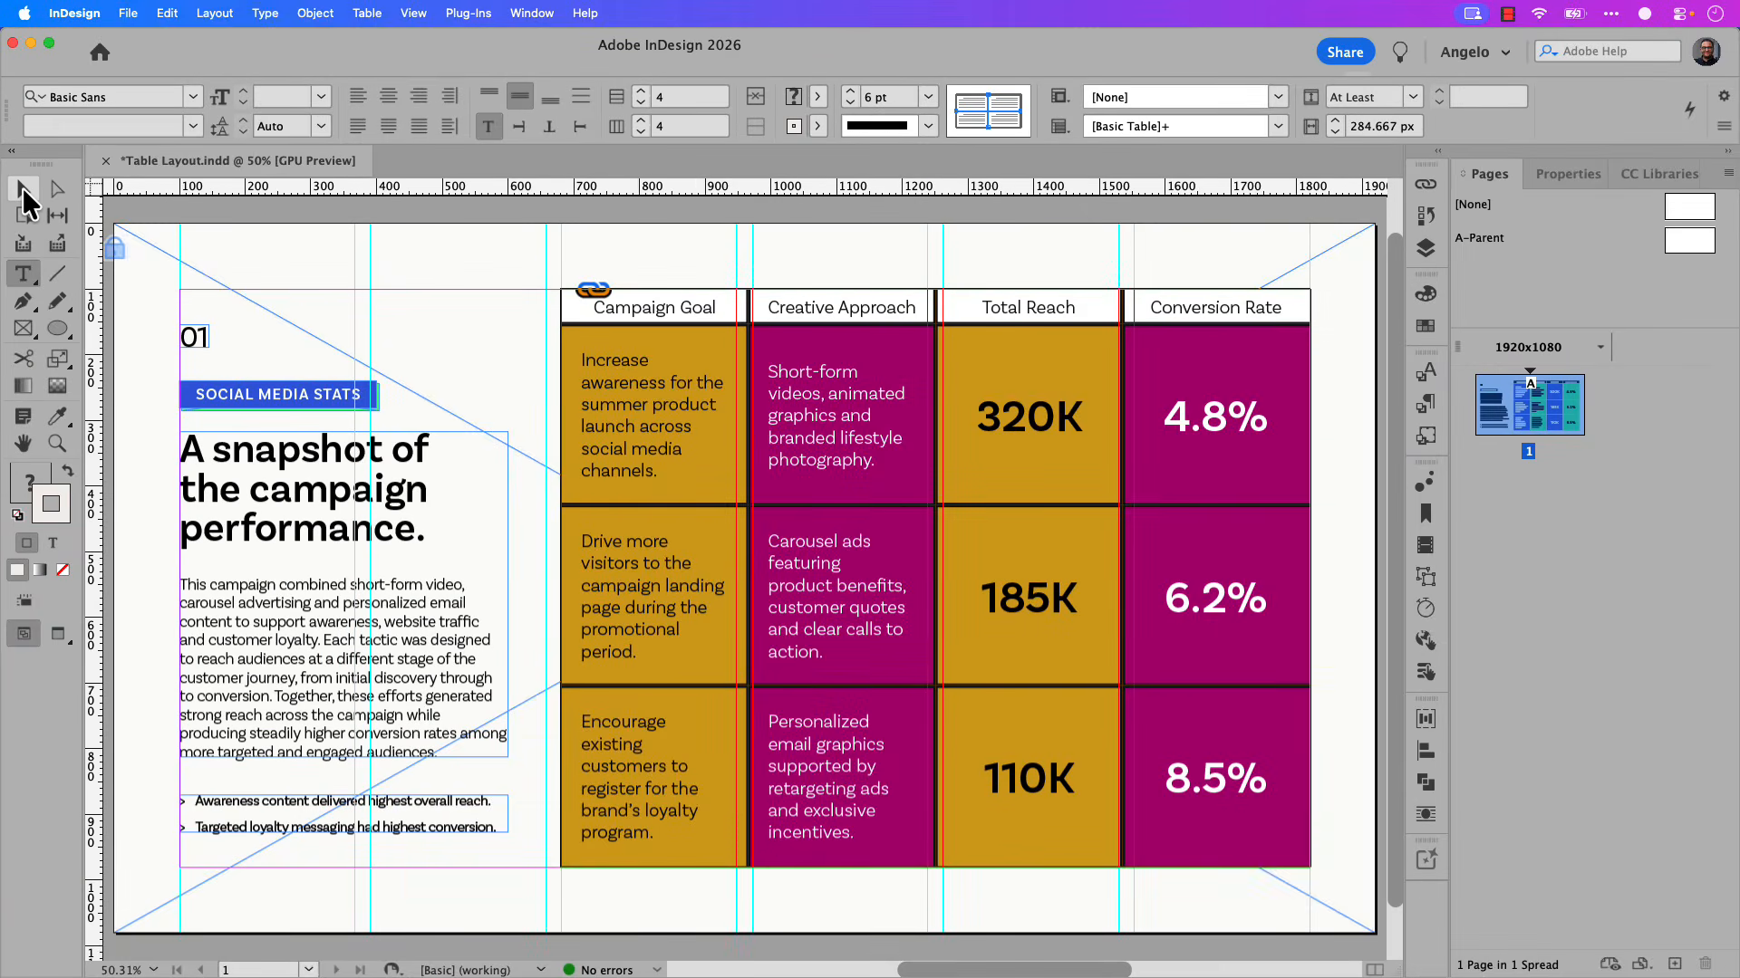
{"action": "left_click", "coordinate": [21, 186]}
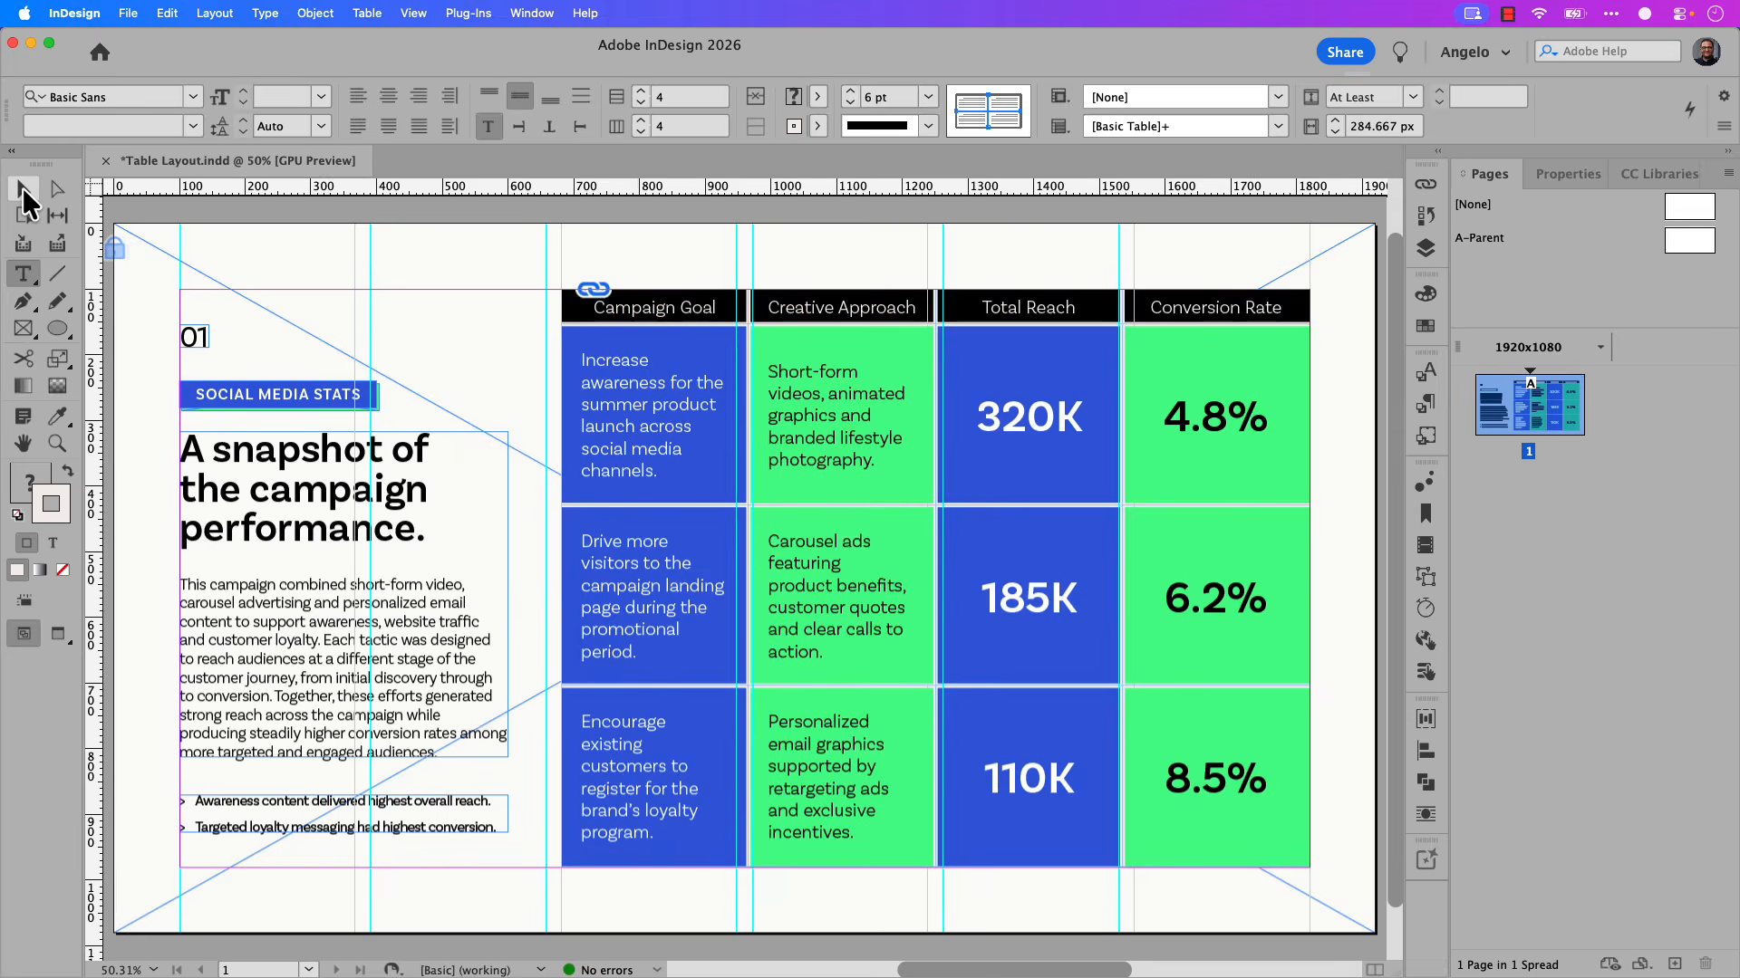
{"action": "left_click", "coordinate": [444, 268]}
{"action": "key", "text": "w"}
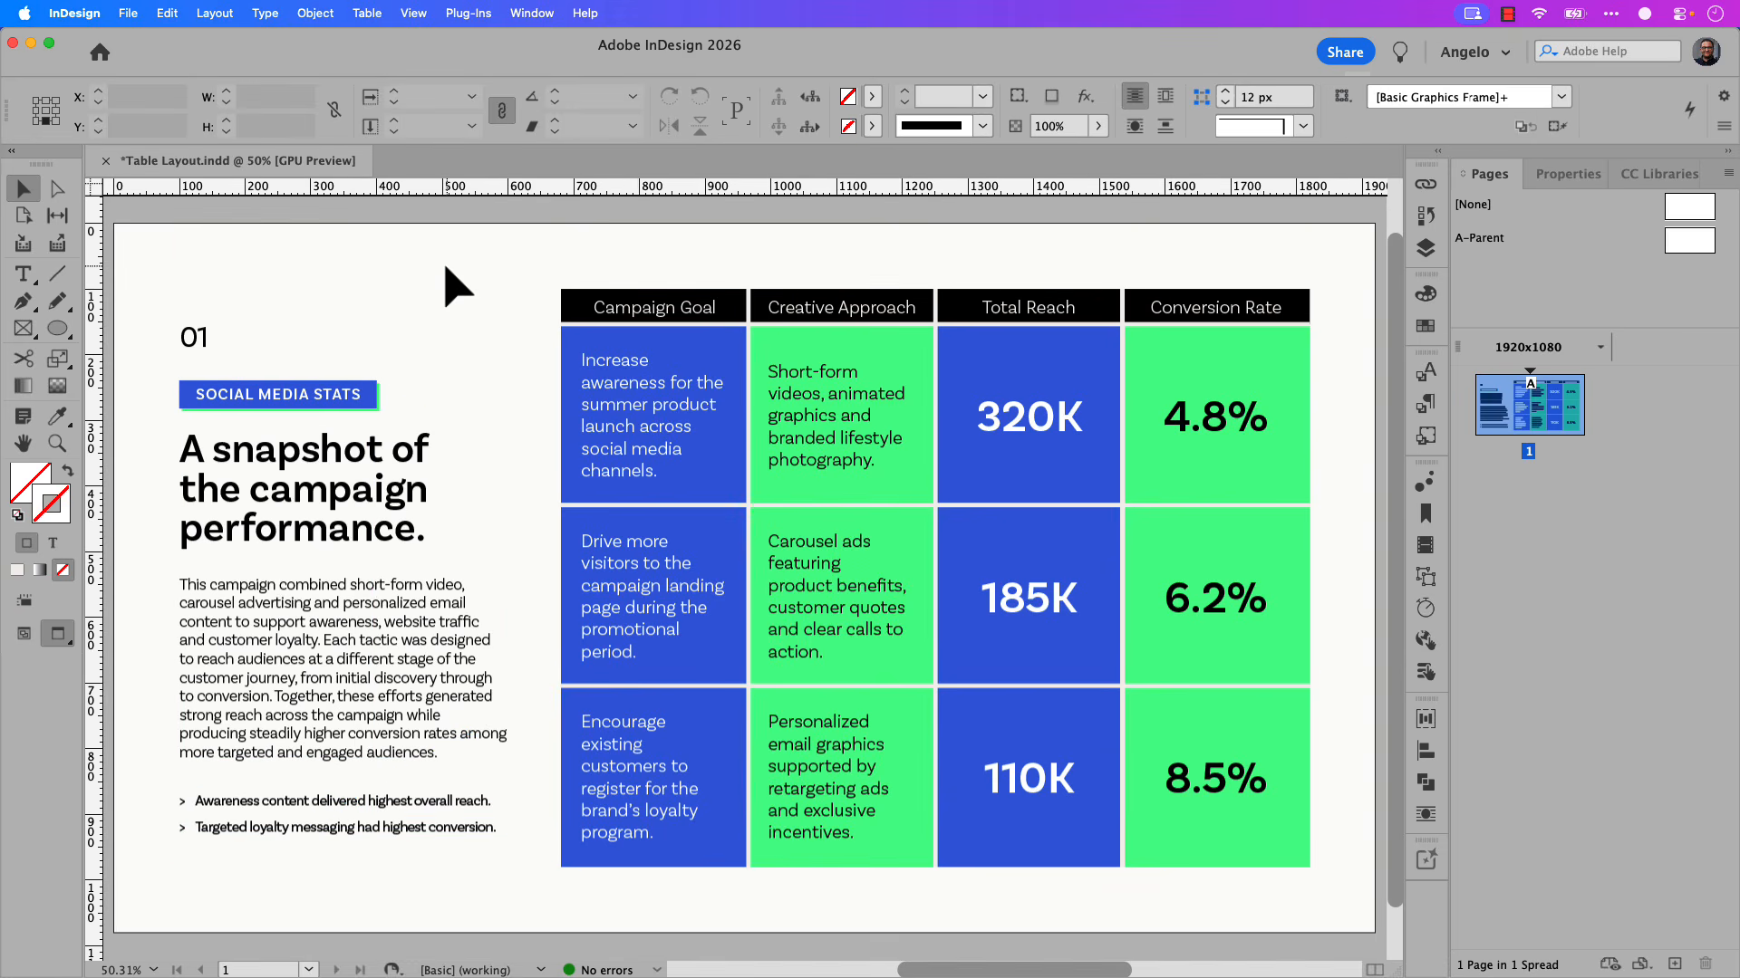